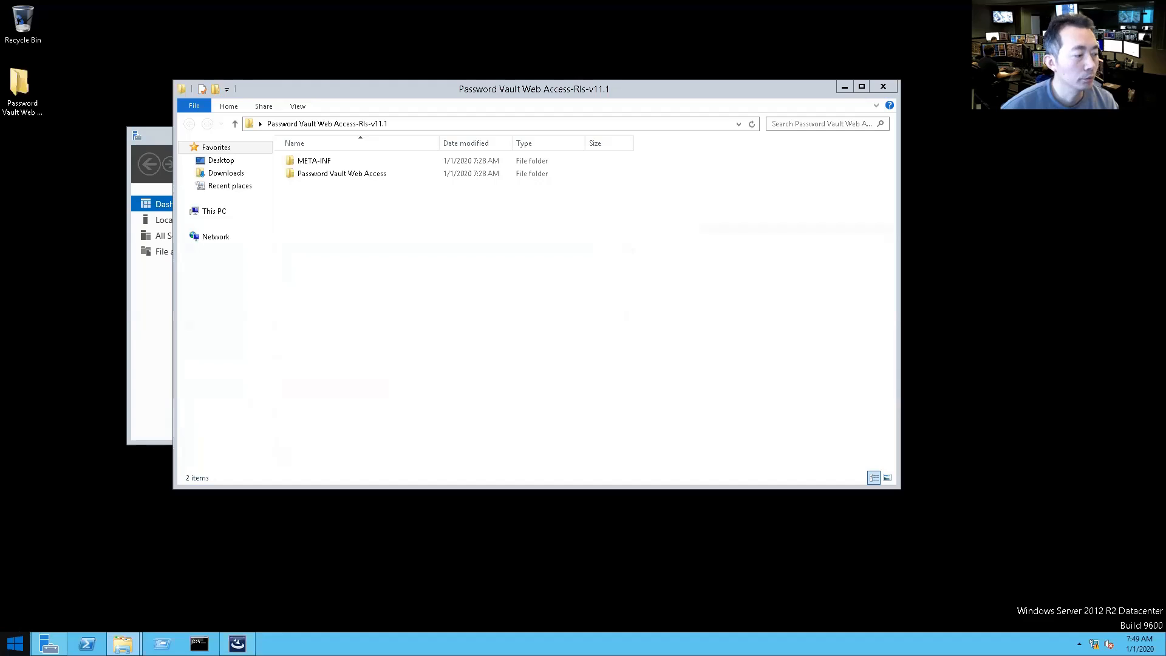
# Step: Open the Password Vault Web Access-Rls-v11.1 package's Password Vault Web Access subfolder and select the setup application
pyautogui.click(18, 641)
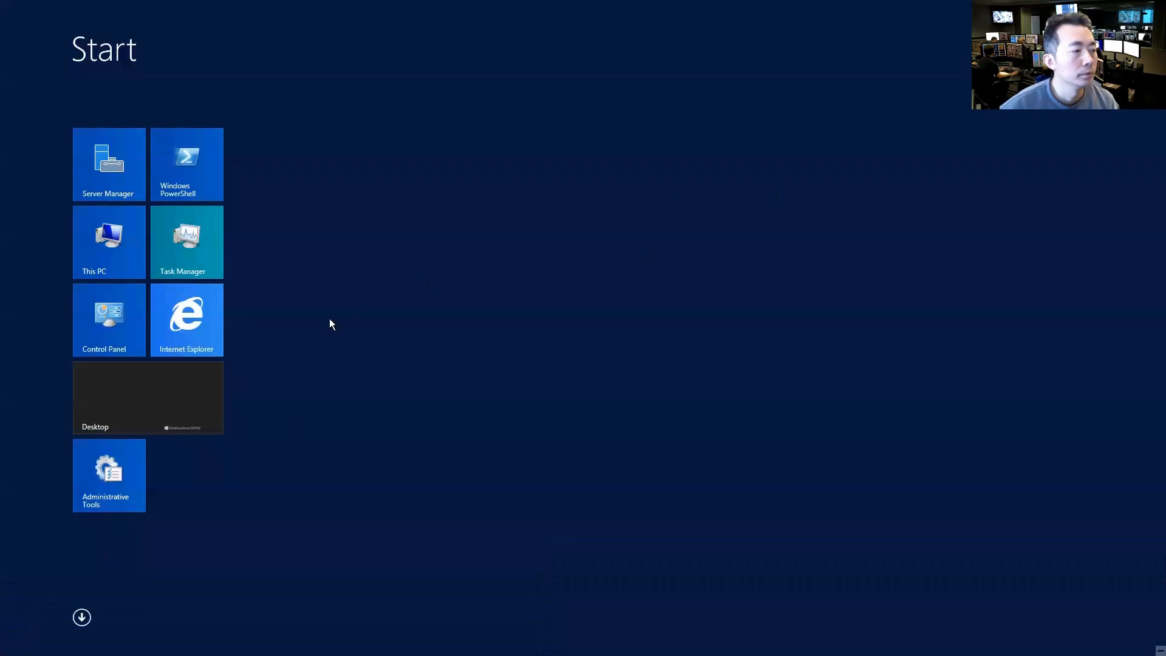
pyautogui.click(159, 408)
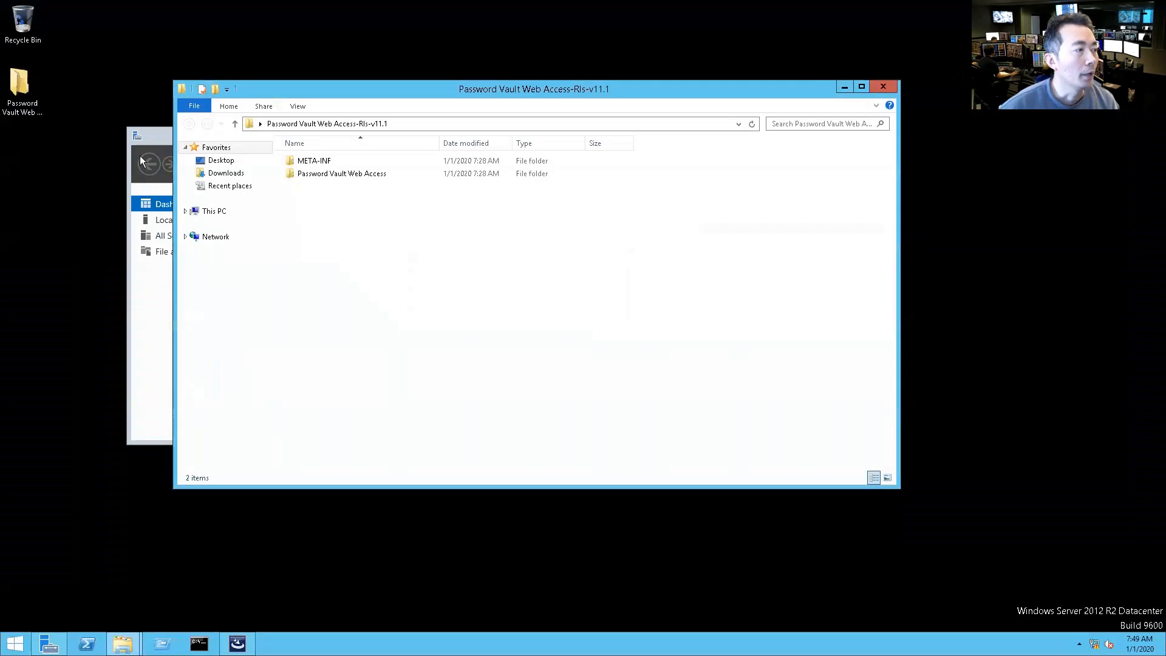
pyautogui.click(19, 82)
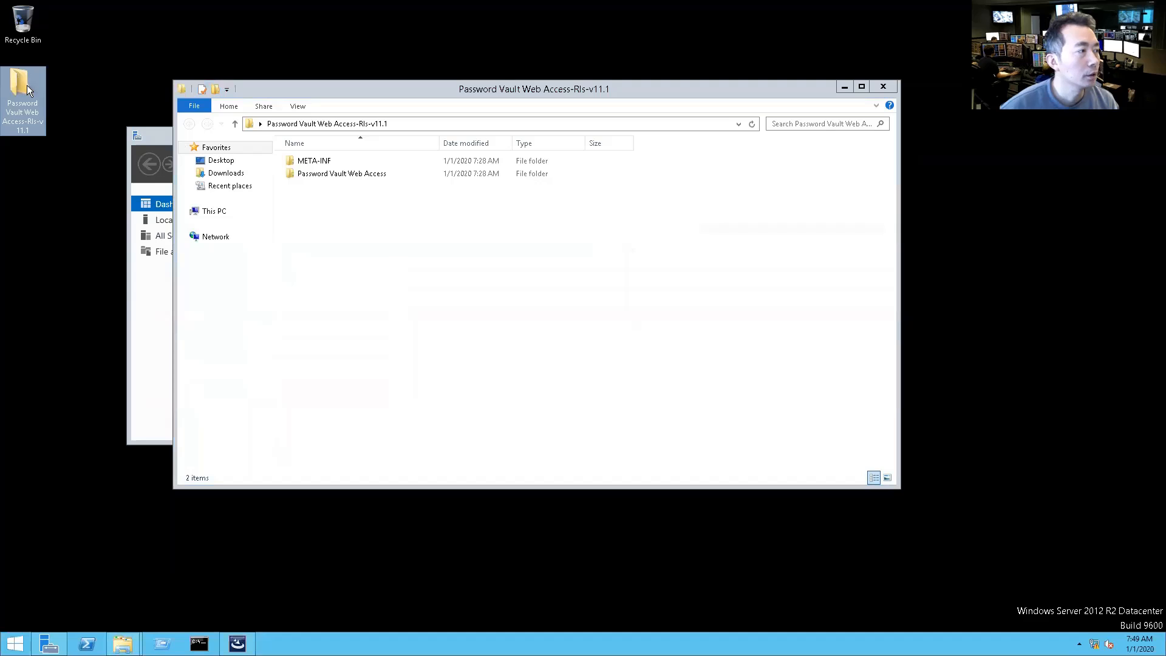
pyautogui.doubleClick(328, 174)
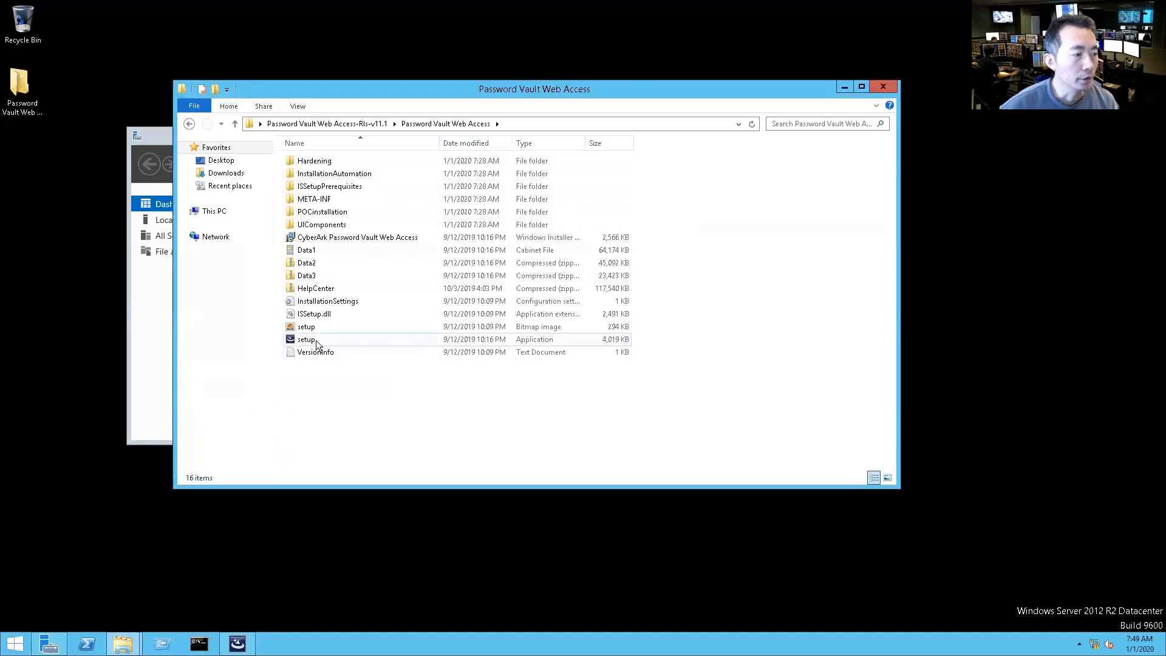
pyautogui.click(317, 343)
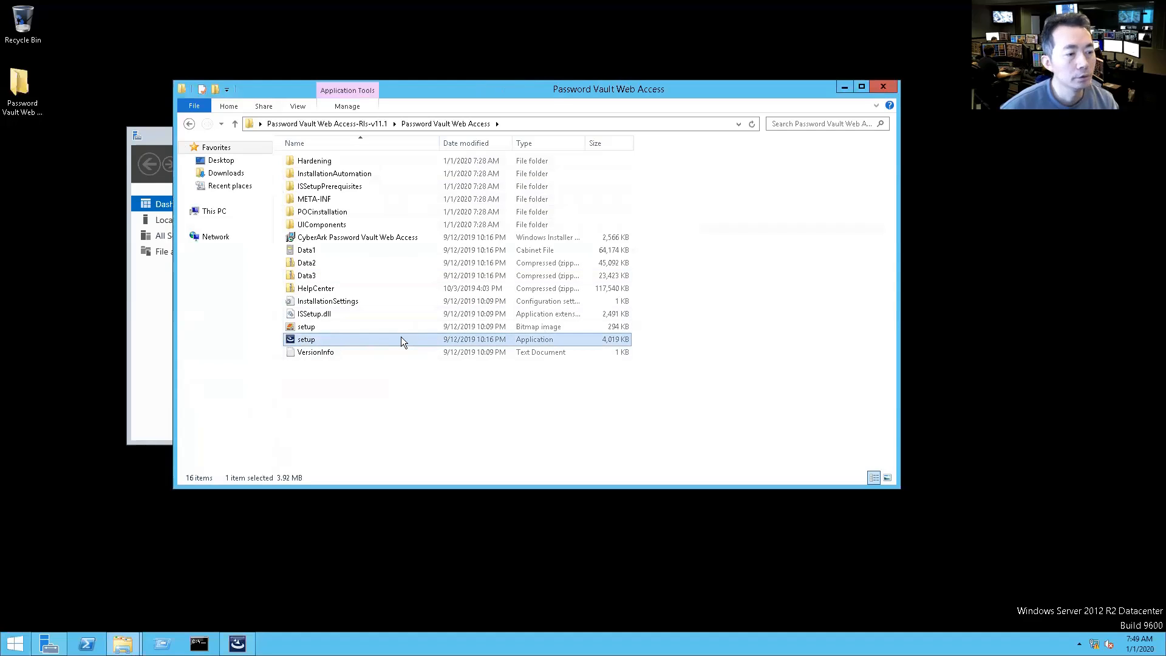
# Step: Start installing the Visual C++ 2013 Redistributable prerequisites and approve the UAC prompt
pyautogui.click(845, 87)
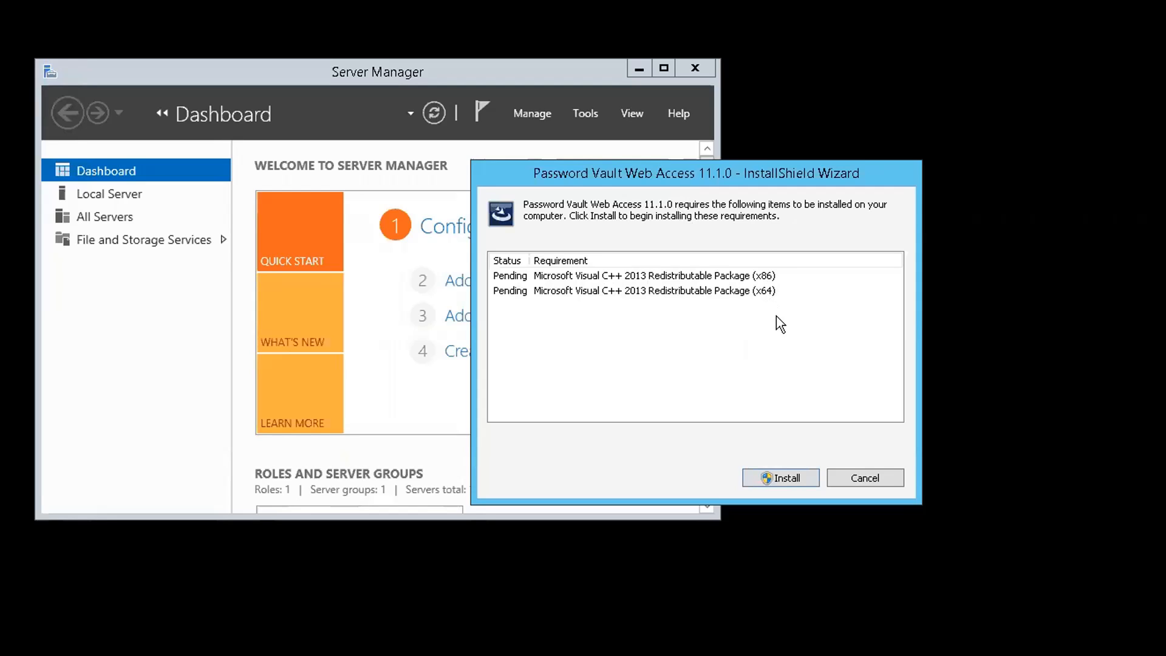
pyautogui.click(778, 479)
pyautogui.click(772, 377)
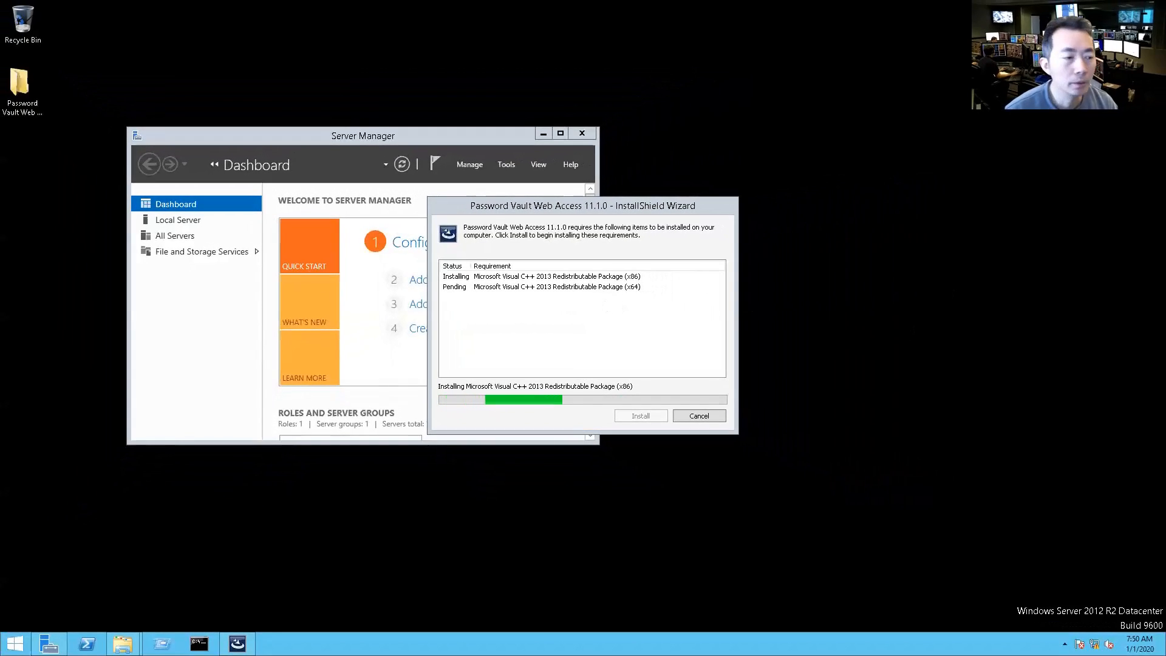
# Step: Move the installer aside and return to the Install the PVWA docs page in Chrome
pyautogui.moveTo(1165, 84); pyautogui.dragTo(856, 84)
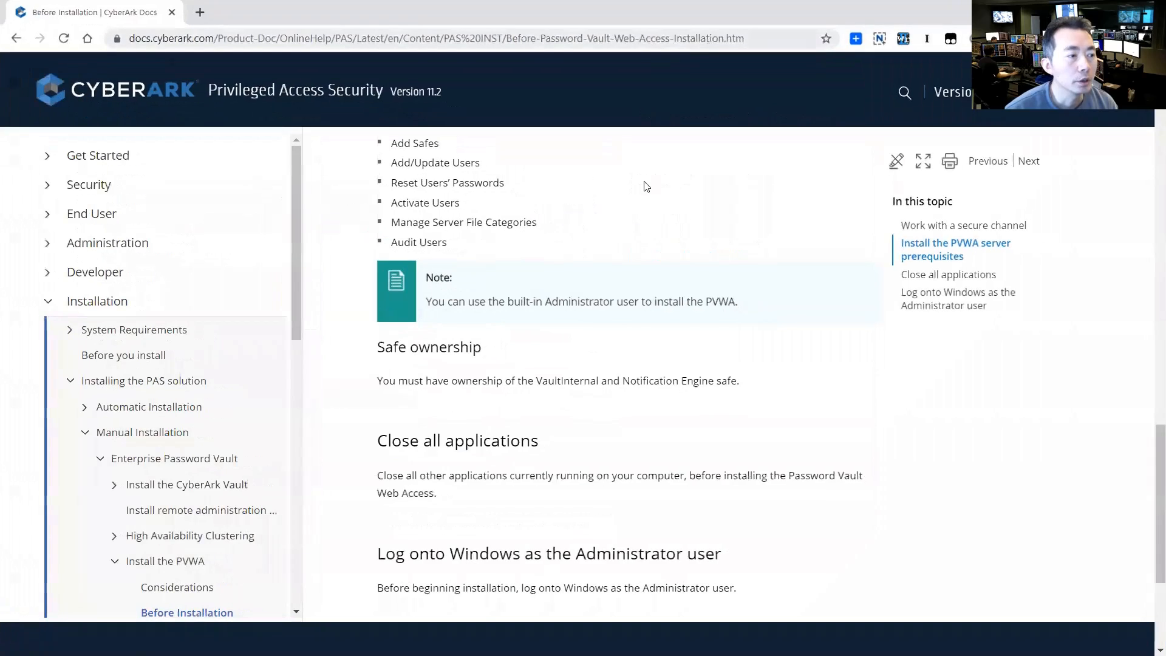
pyautogui.scroll(15, 648, 198)
pyautogui.scroll(7, 648, 197)
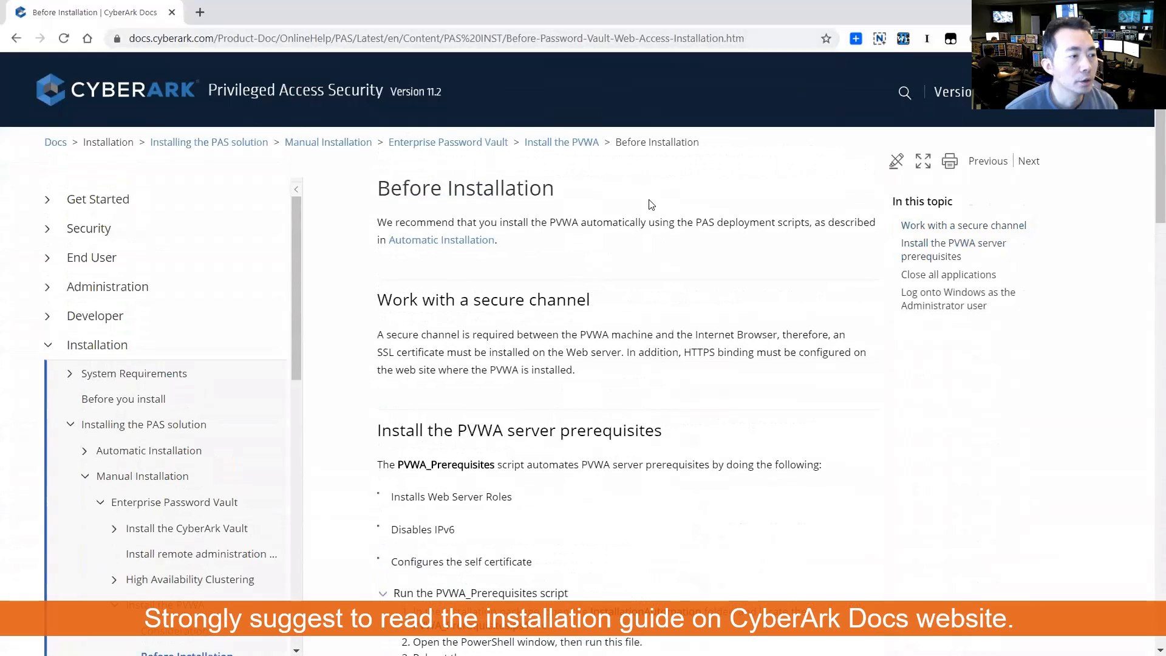
pyautogui.click(16, 37)
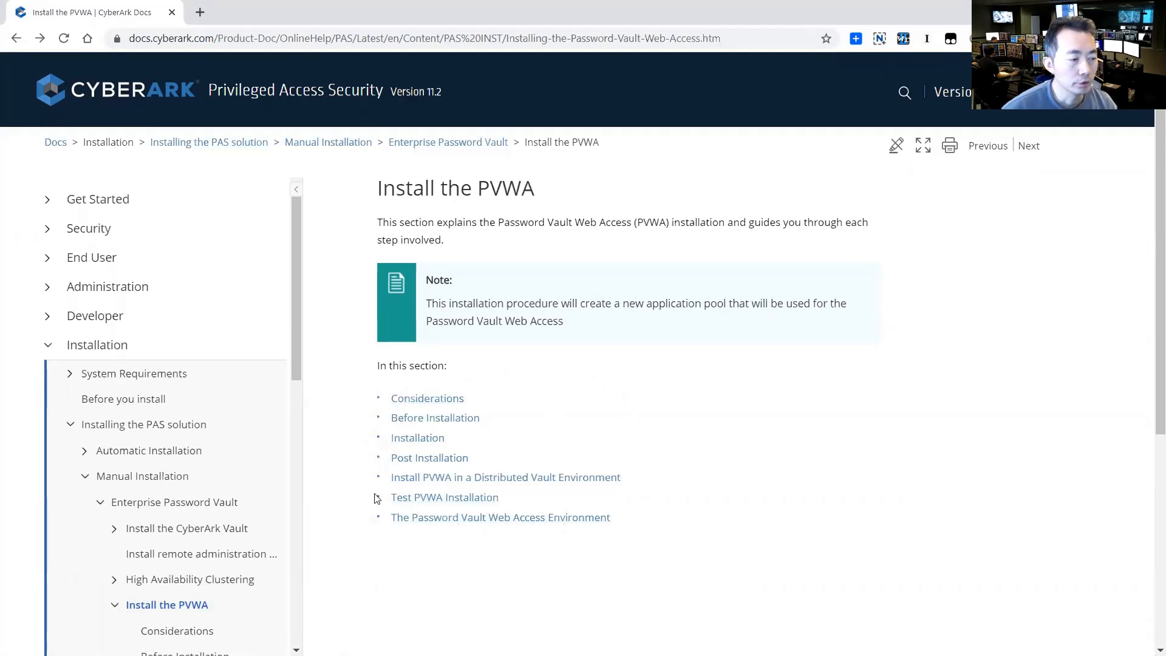
# Step: Open Before Installation and highlight the Web Server Roles, Disables IPv6 and self certificate prerequisites
pyautogui.click(469, 425)
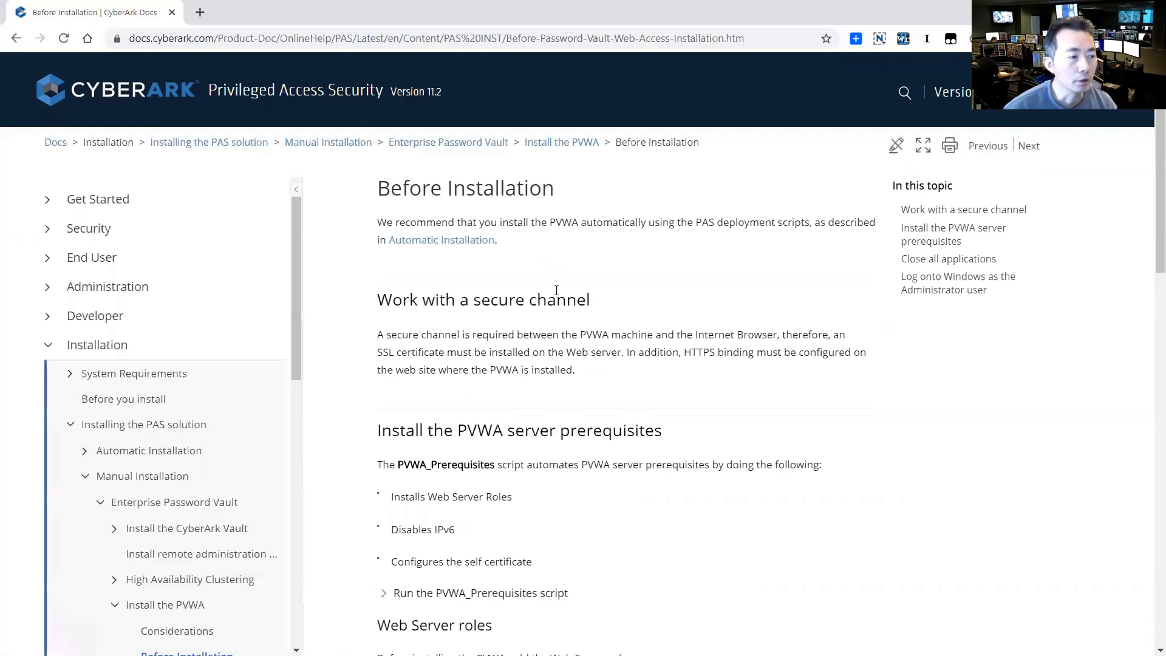
pyautogui.scroll(-2, 556, 290)
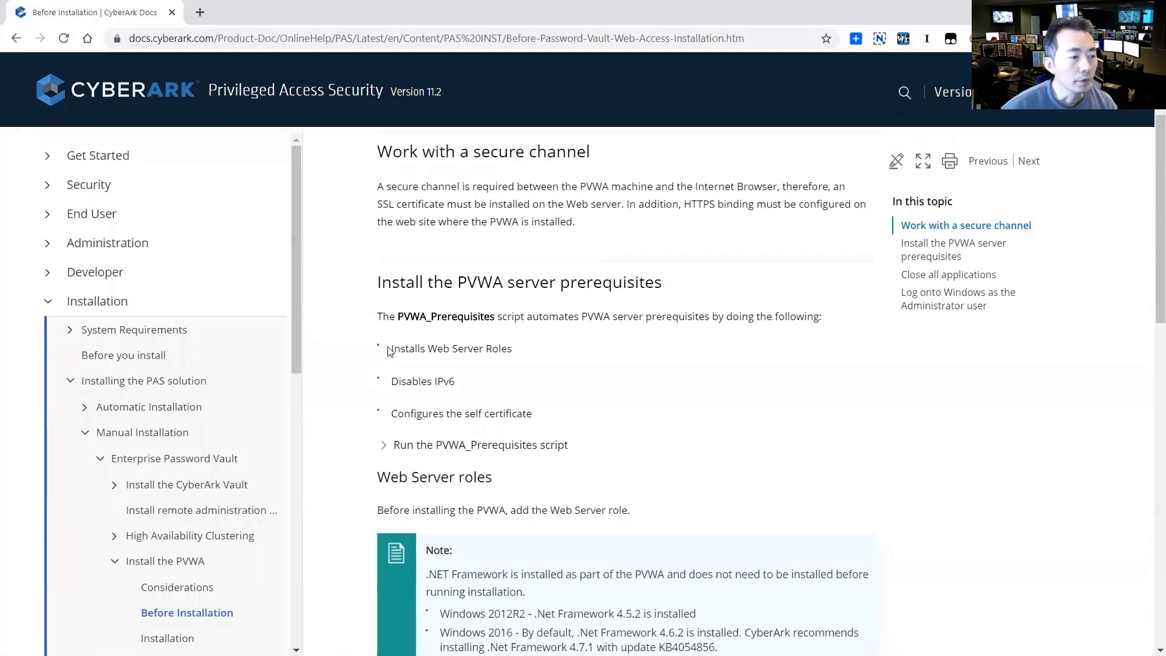
pyautogui.moveTo(389, 351); pyautogui.dragTo(532, 357)
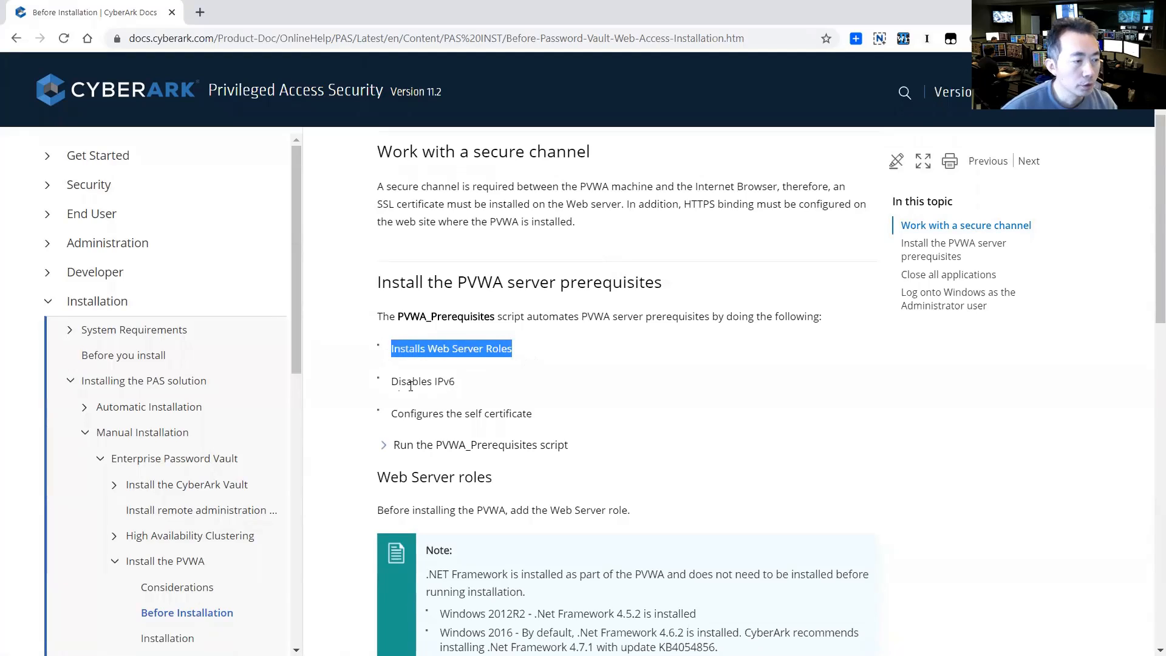
pyautogui.moveTo(390, 382); pyautogui.dragTo(466, 388)
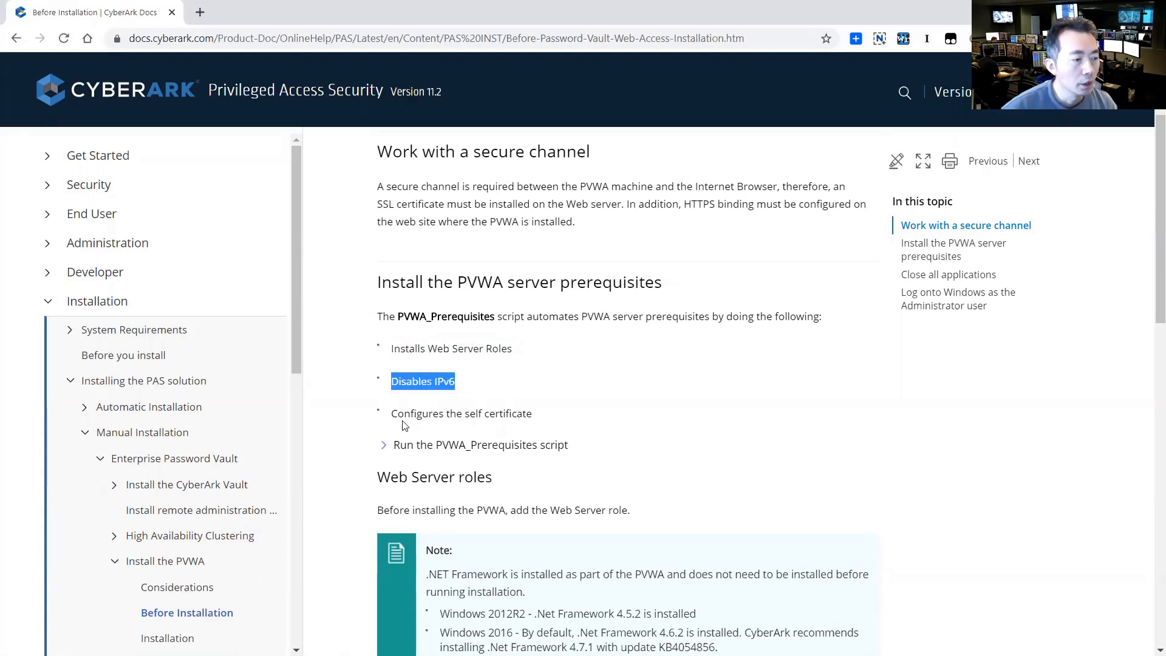
pyautogui.moveTo(393, 414); pyautogui.dragTo(542, 422)
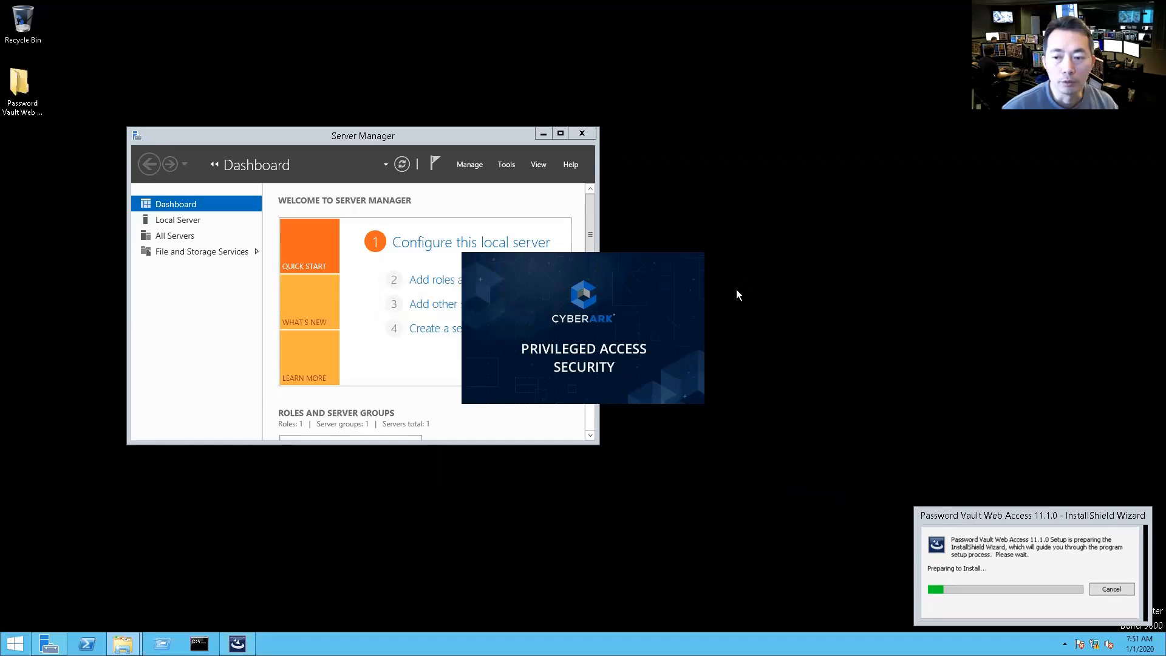
# Step: Answer Yes to stop the PVWA installation because IIS is missing, then bring back Server Manager
pyautogui.click(559, 133)
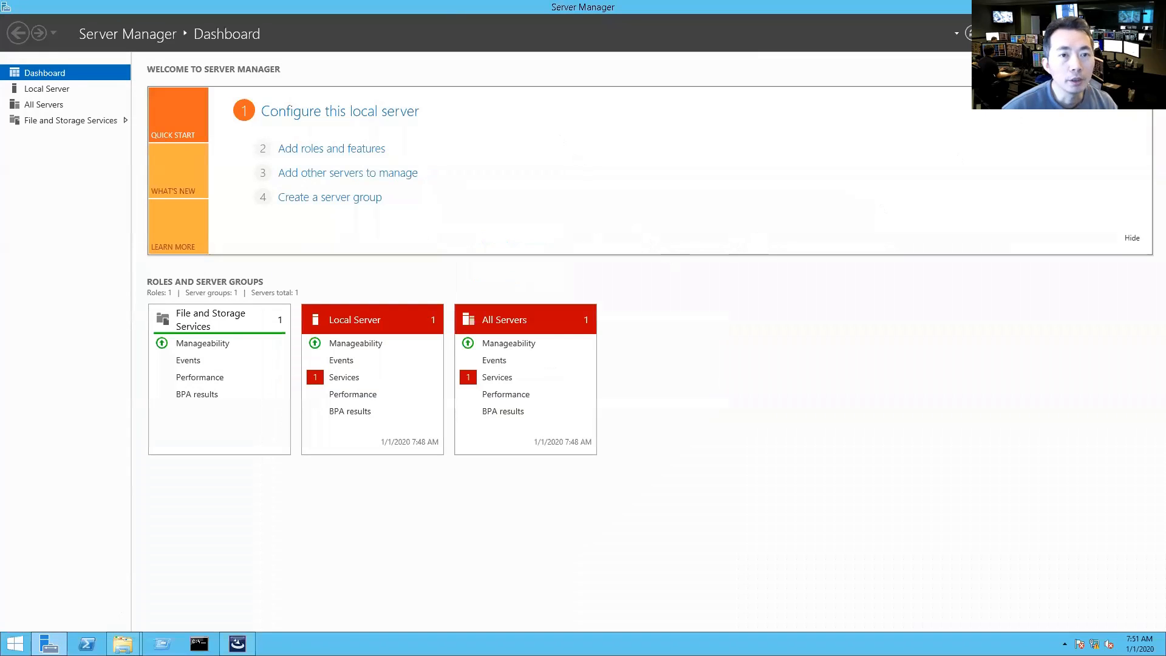
pyautogui.click(1108, 6)
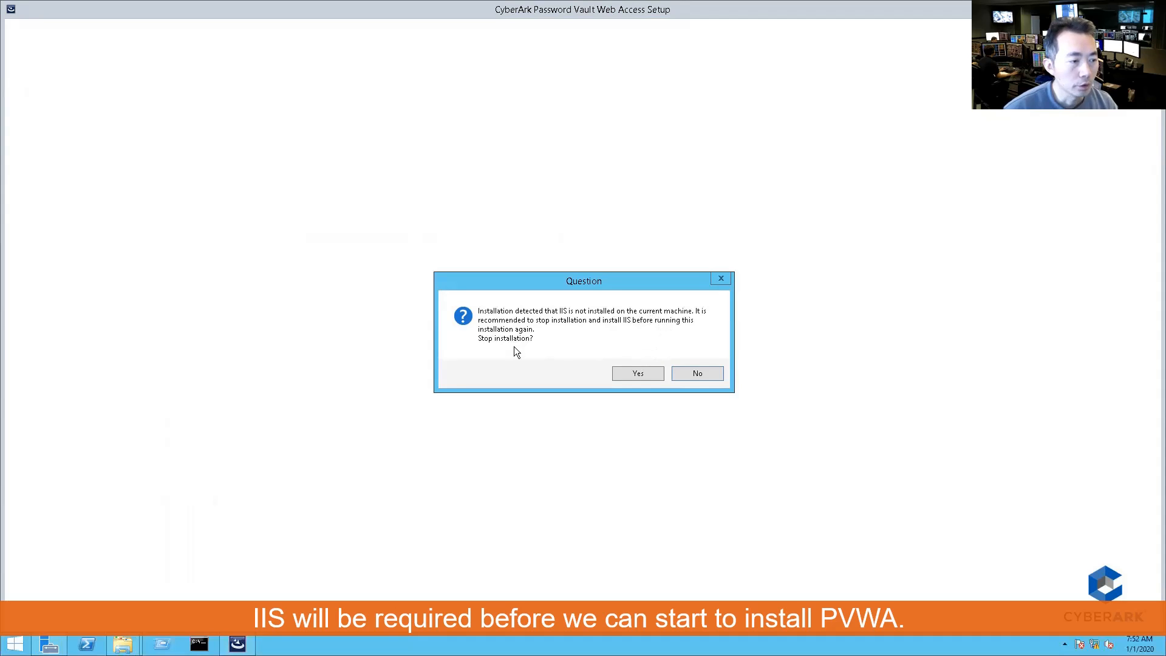
pyautogui.click(646, 381)
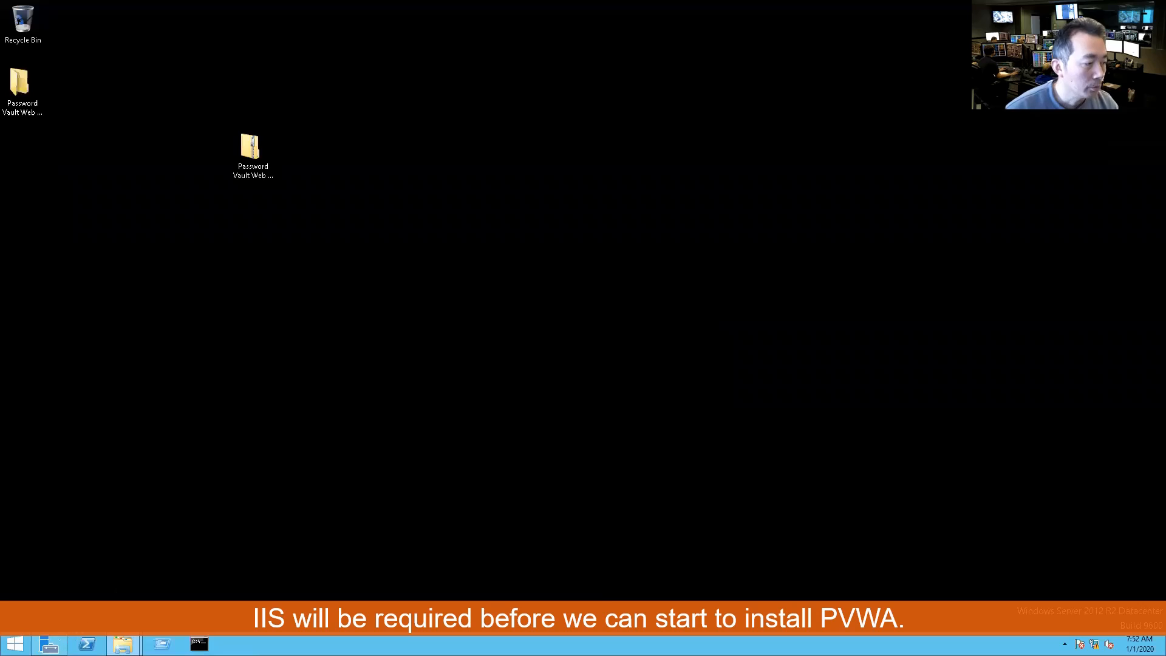
pyautogui.click(48, 643)
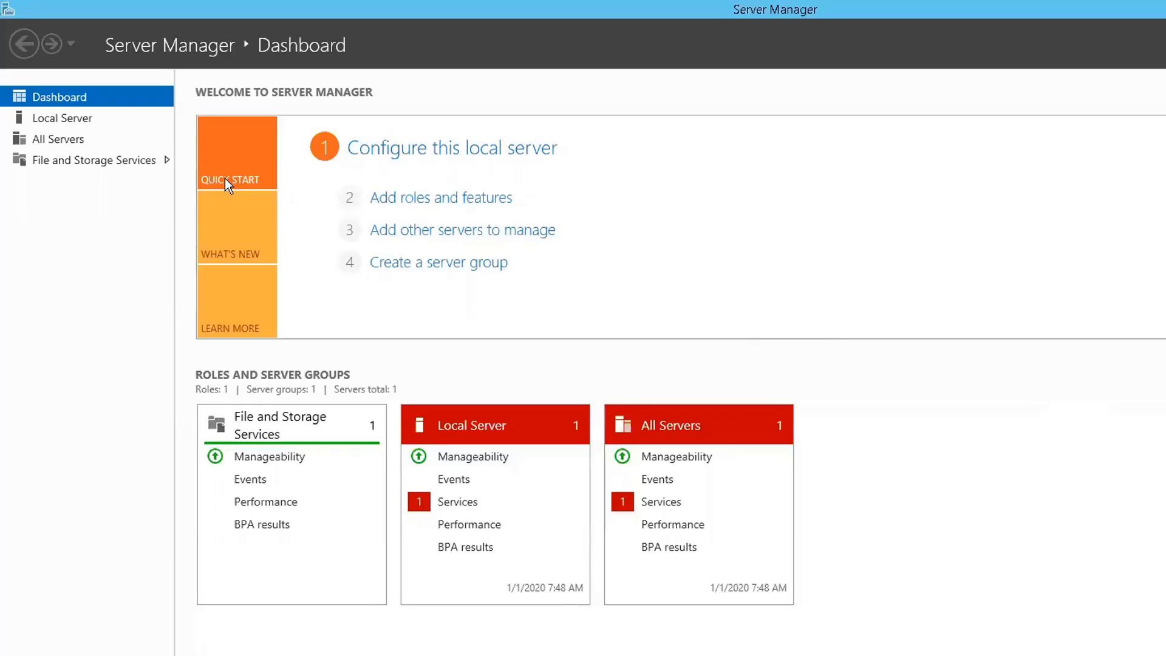
# Step: Launch Add Roles and Features with role-based installation on the local server, reaching Select server roles
pyautogui.click(472, 201)
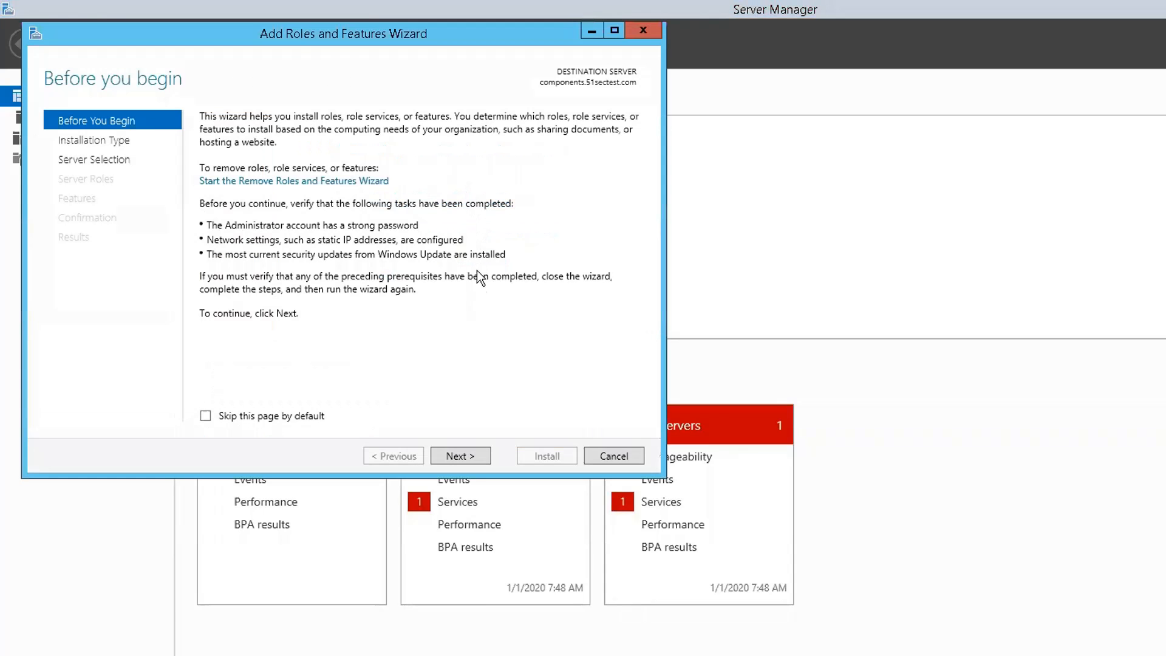
pyautogui.click(483, 463)
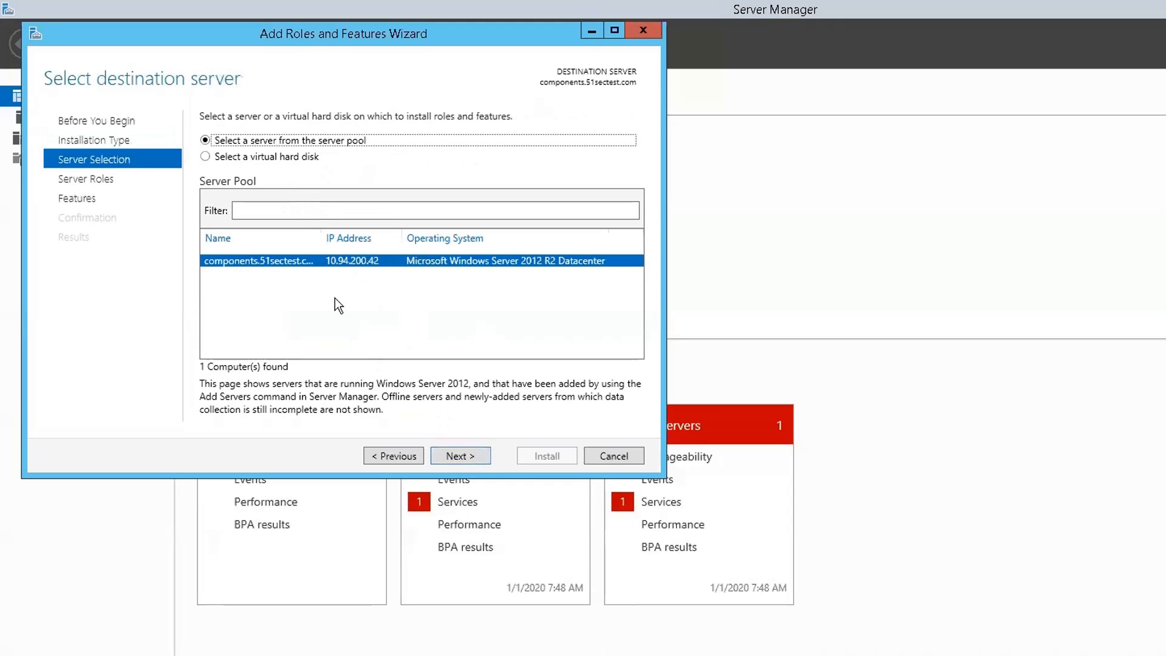
pyautogui.click(460, 456)
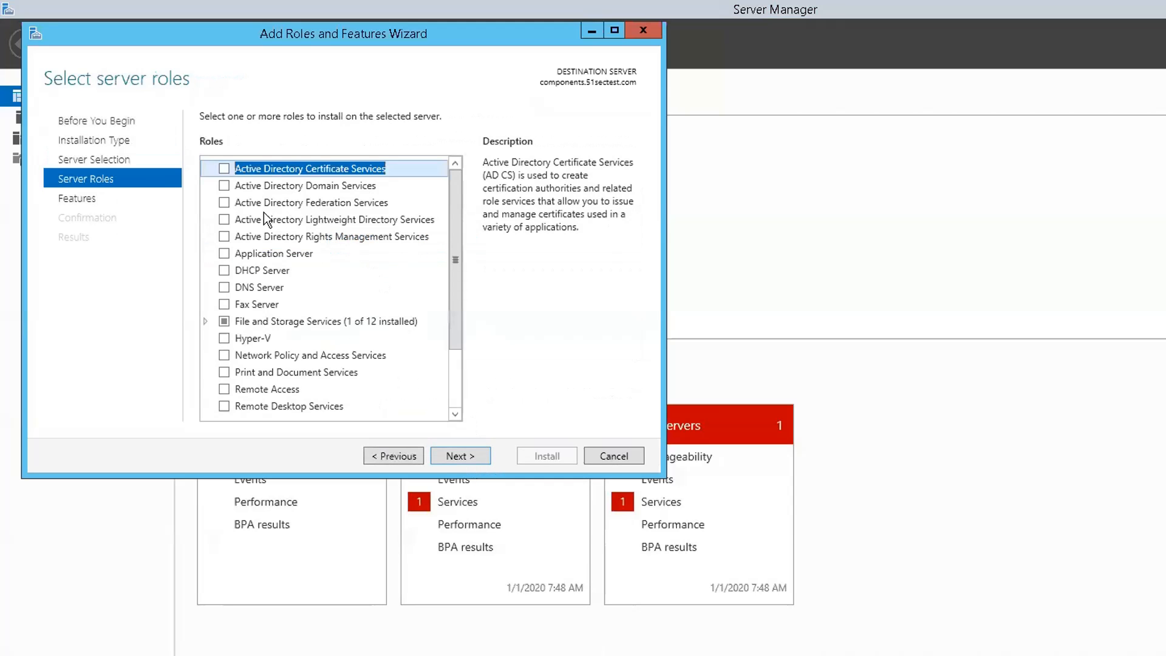
# Step: Add the Web Server (IIS) role with its management tools and continue to its role services list
pyautogui.click(457, 354)
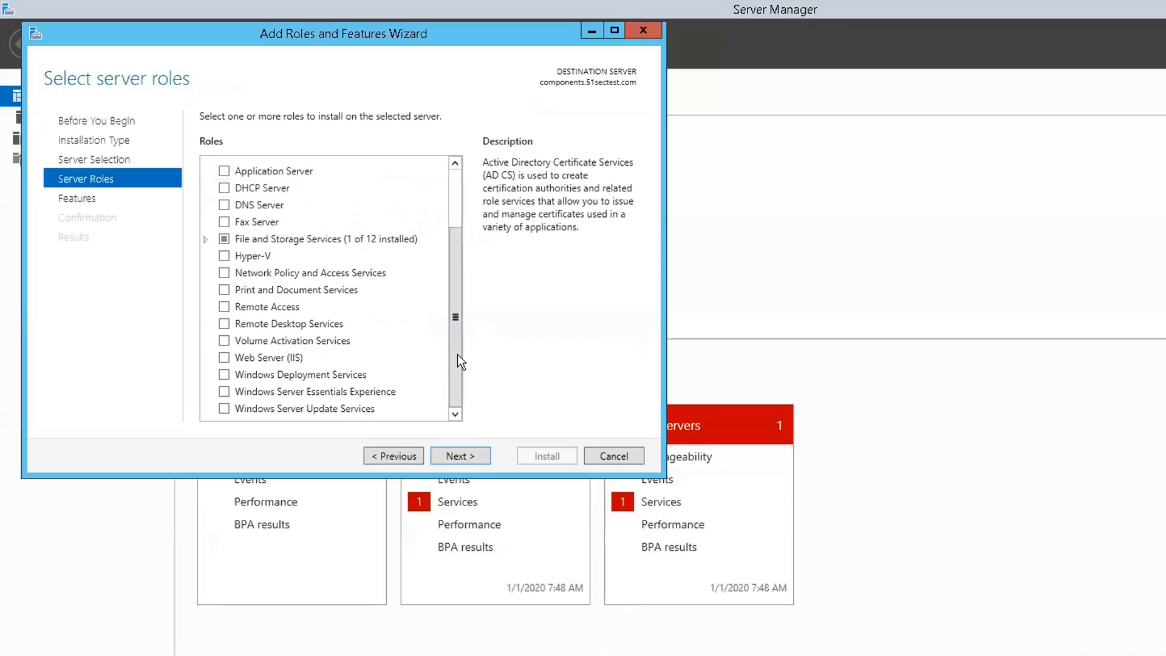
pyautogui.click(224, 357)
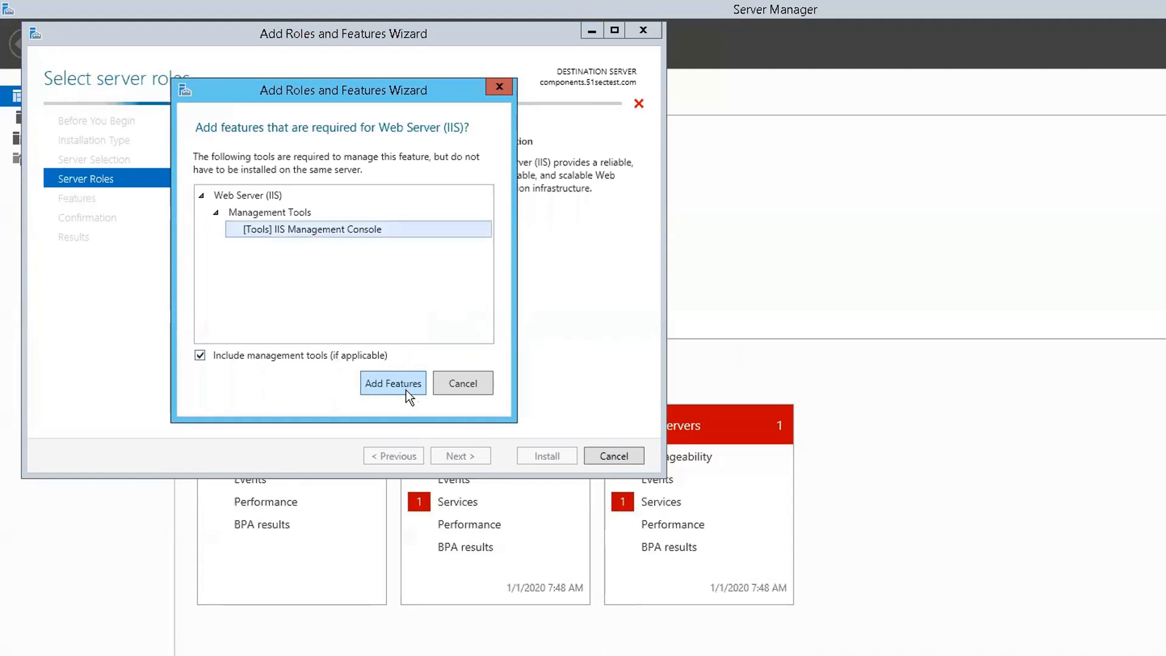
pyautogui.click(403, 384)
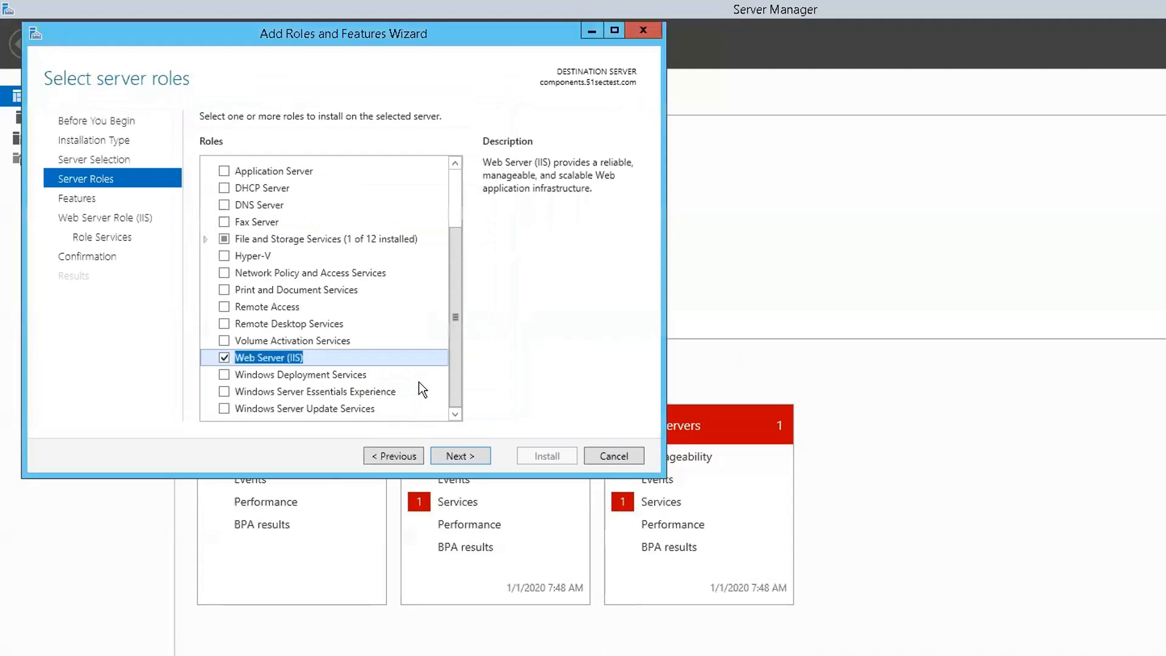
pyautogui.click(462, 455)
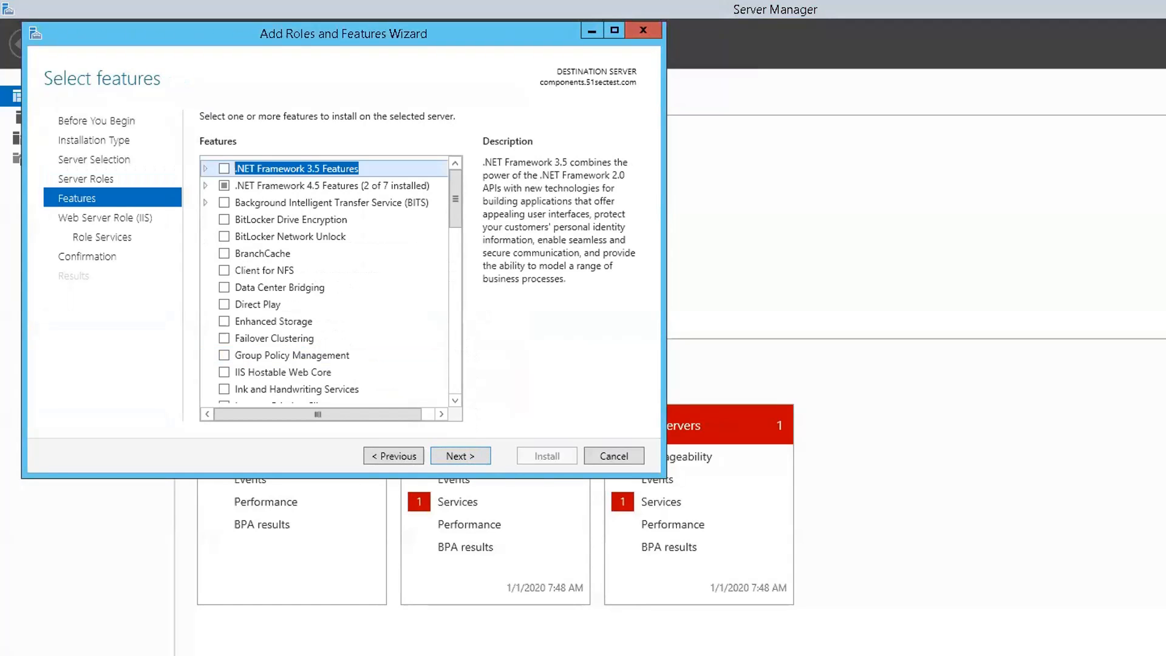
pyautogui.click(454, 312)
pyautogui.click(458, 317)
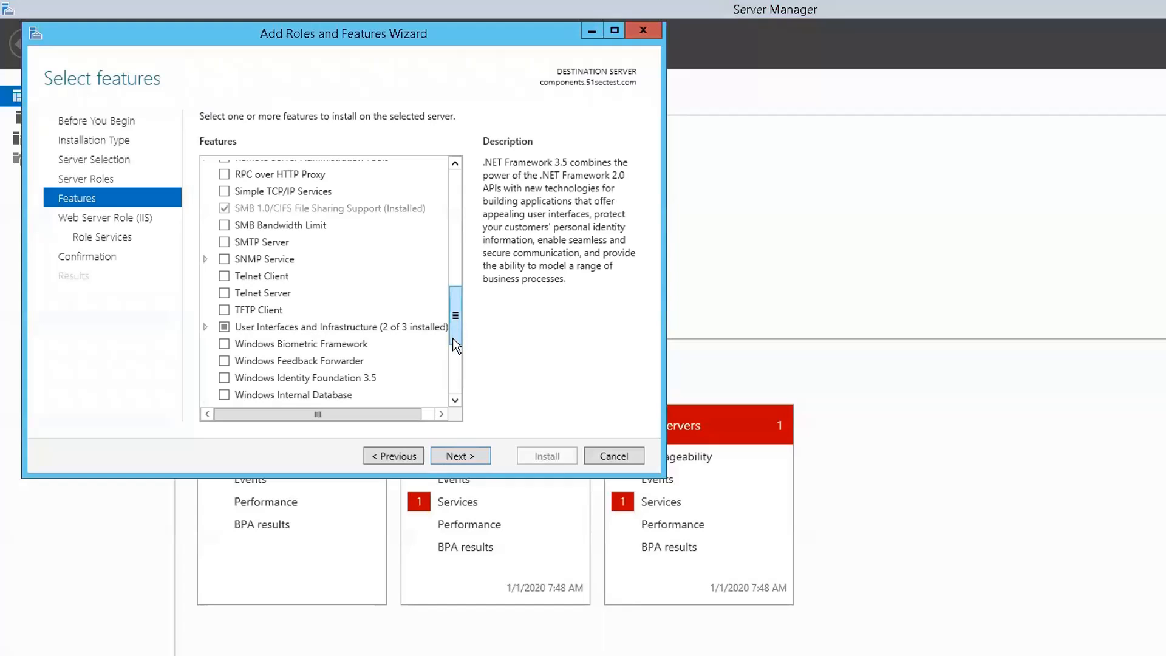
pyautogui.moveTo(457, 319); pyautogui.dragTo(467, 383)
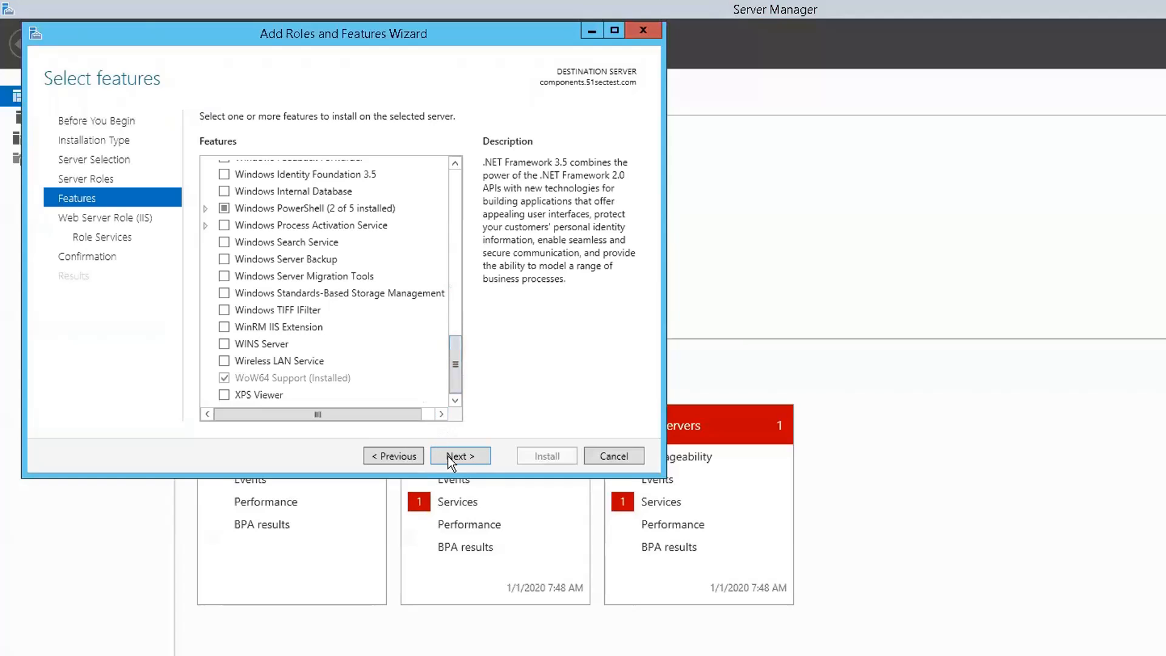
pyautogui.click(469, 457)
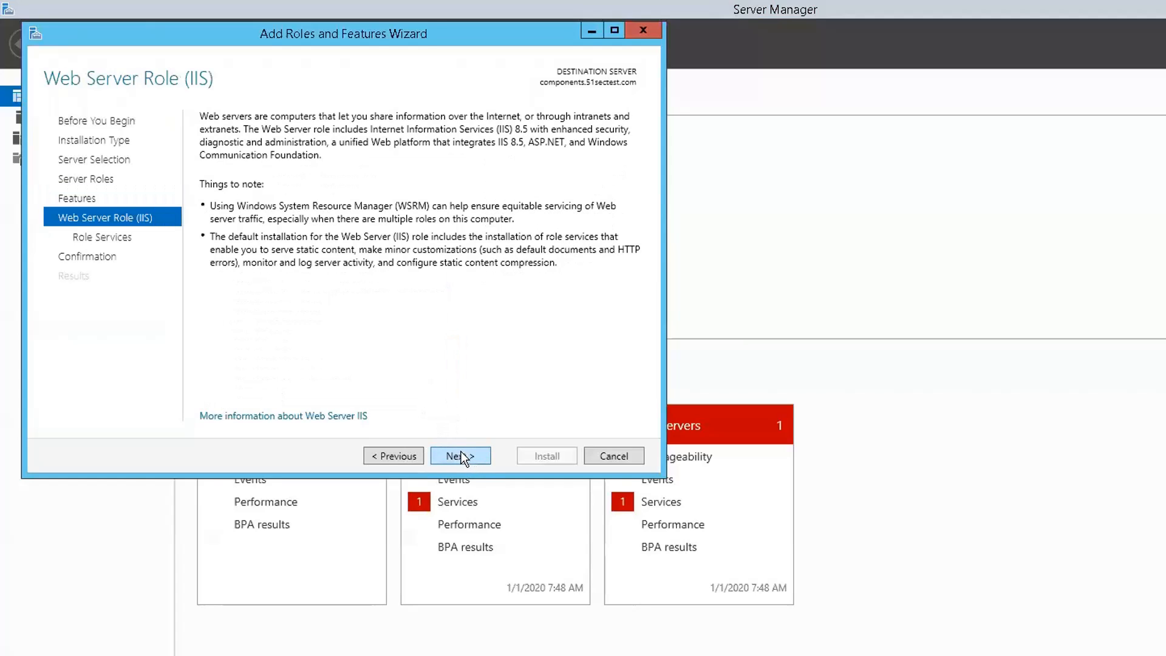
pyautogui.click(444, 460)
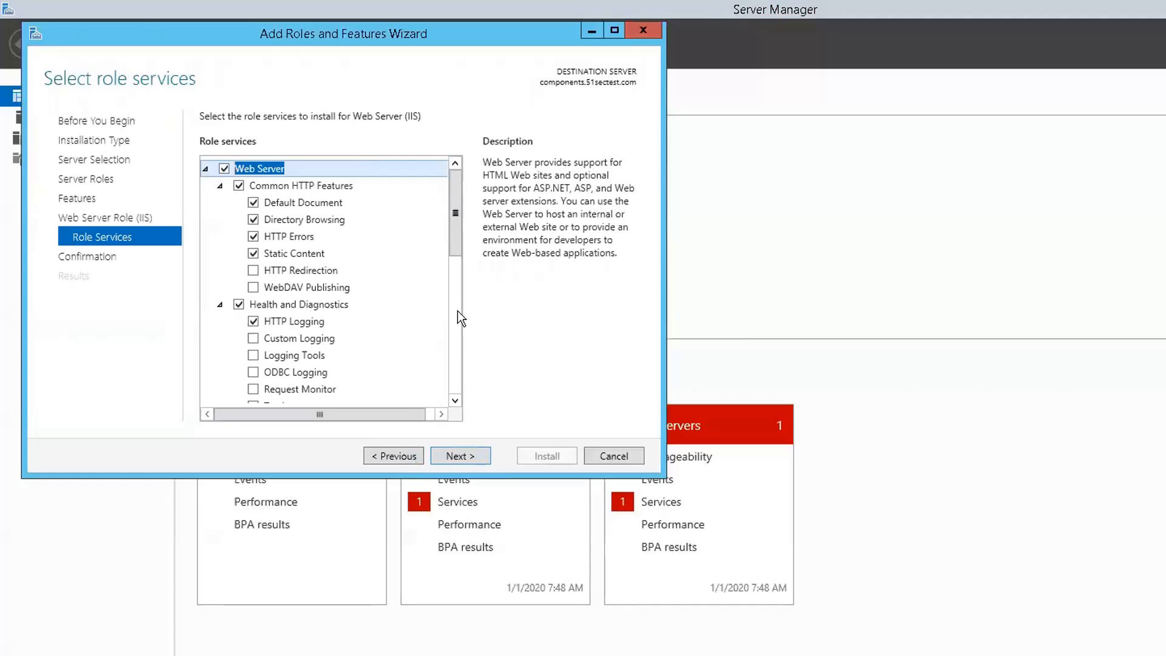
# Step: Back on Features, add HTTP Activation under .NET Framework 4.5 WCF Services with its required features
pyautogui.click(405, 454)
pyautogui.click(402, 454)
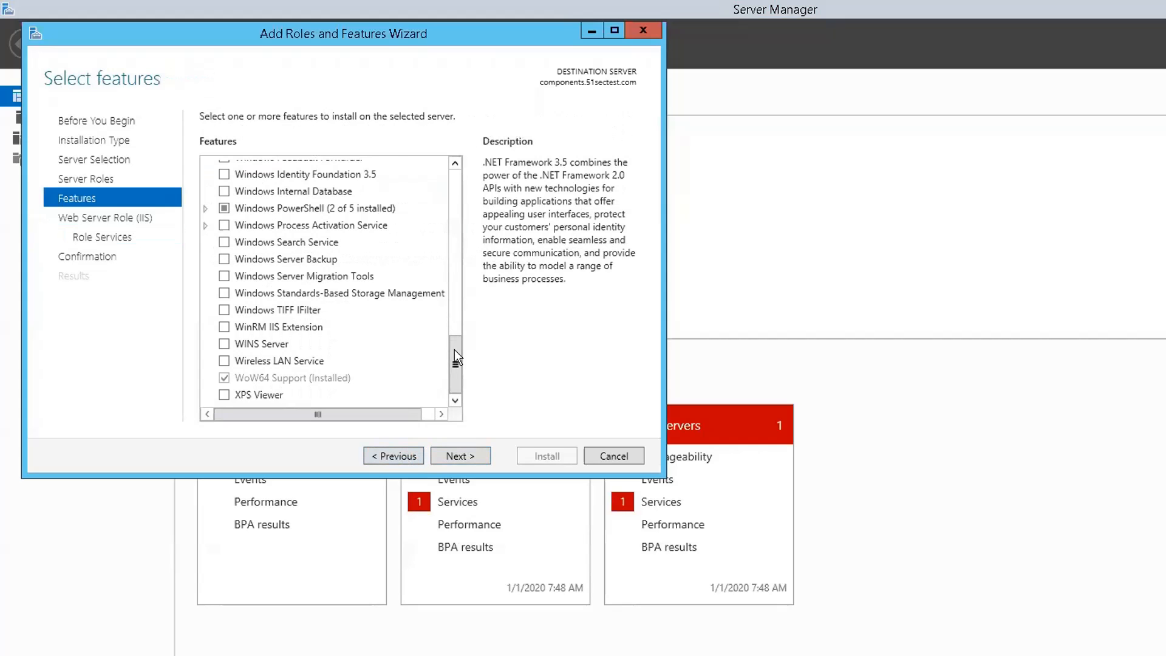
pyautogui.moveTo(454, 349); pyautogui.dragTo(469, 169)
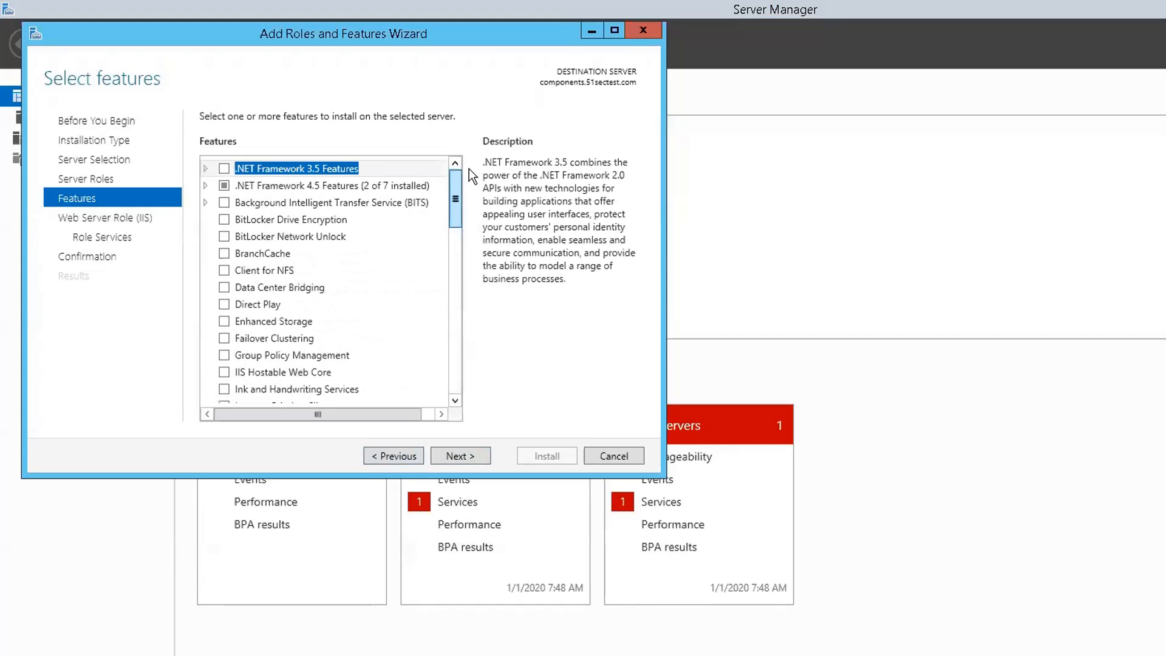
pyautogui.click(205, 186)
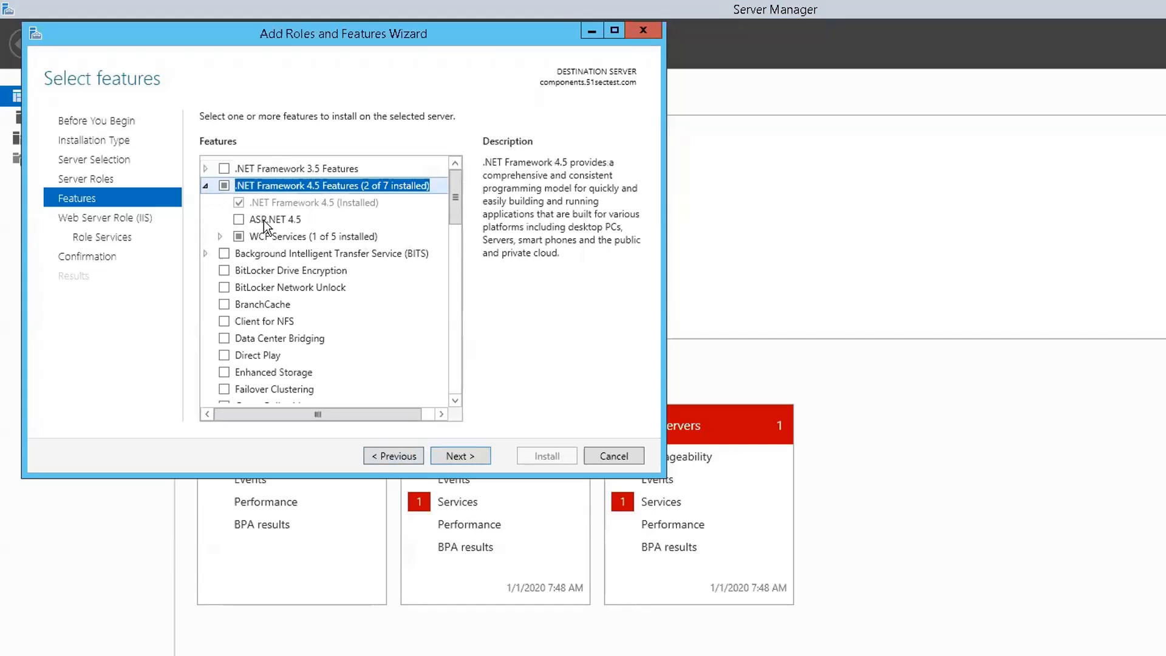
pyautogui.click(220, 236)
pyautogui.click(252, 254)
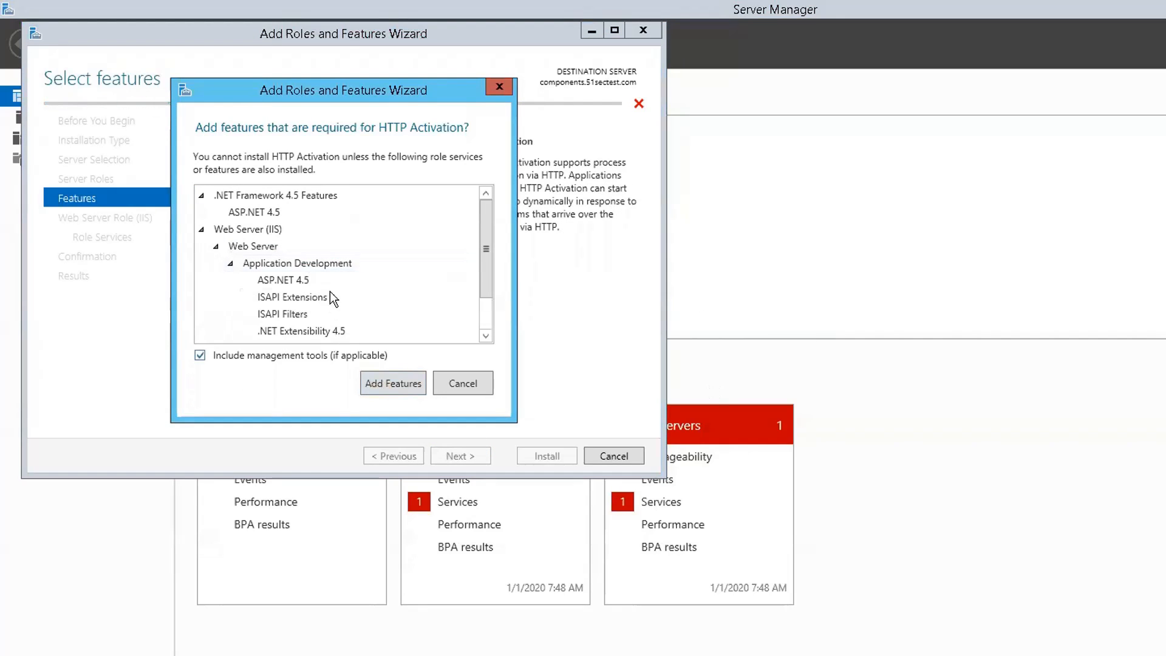
pyautogui.click(377, 382)
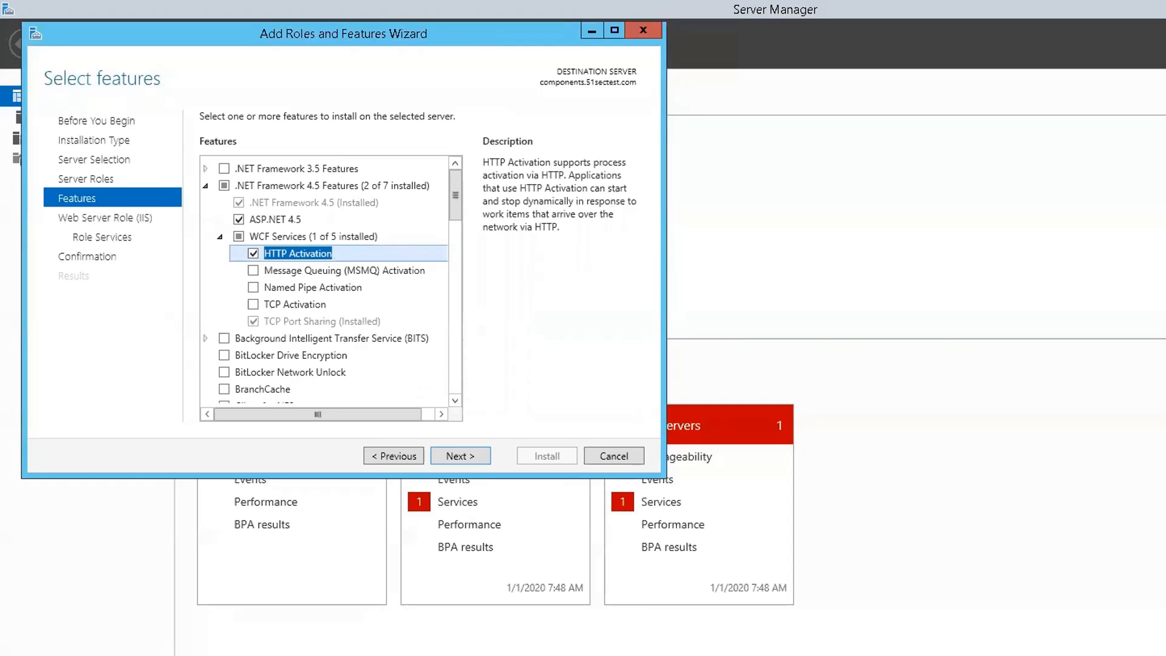
pyautogui.click(452, 458)
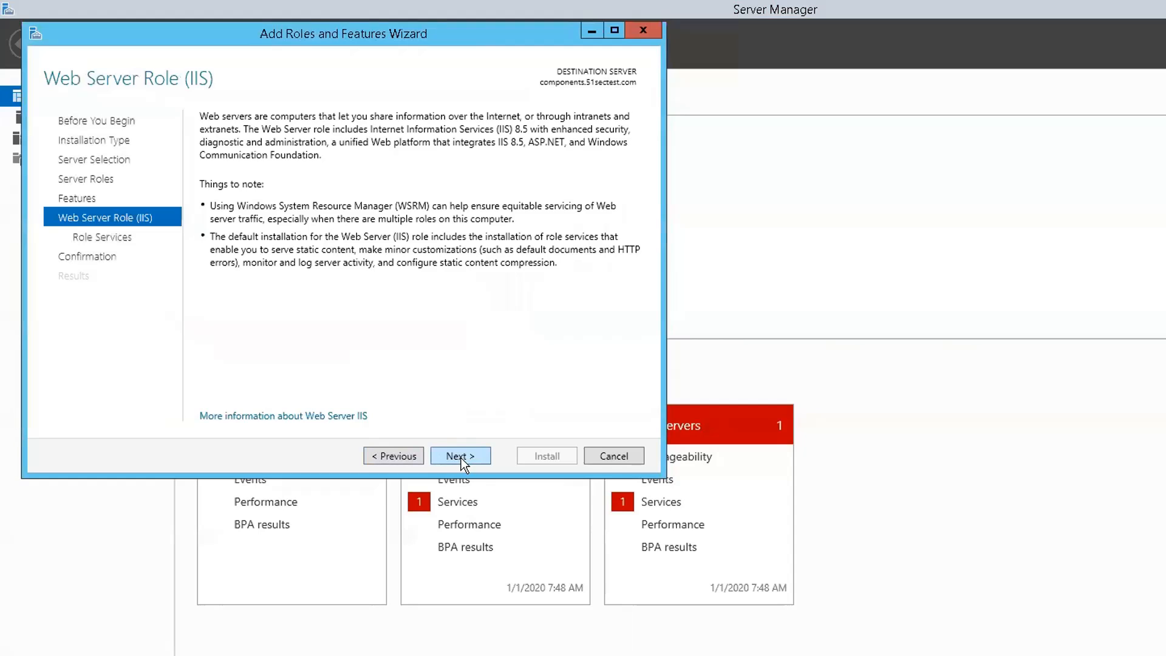
# Step: Add HTTP Redirection, Request Monitor, and Basic and Windows Authentication role services
pyautogui.click(461, 458)
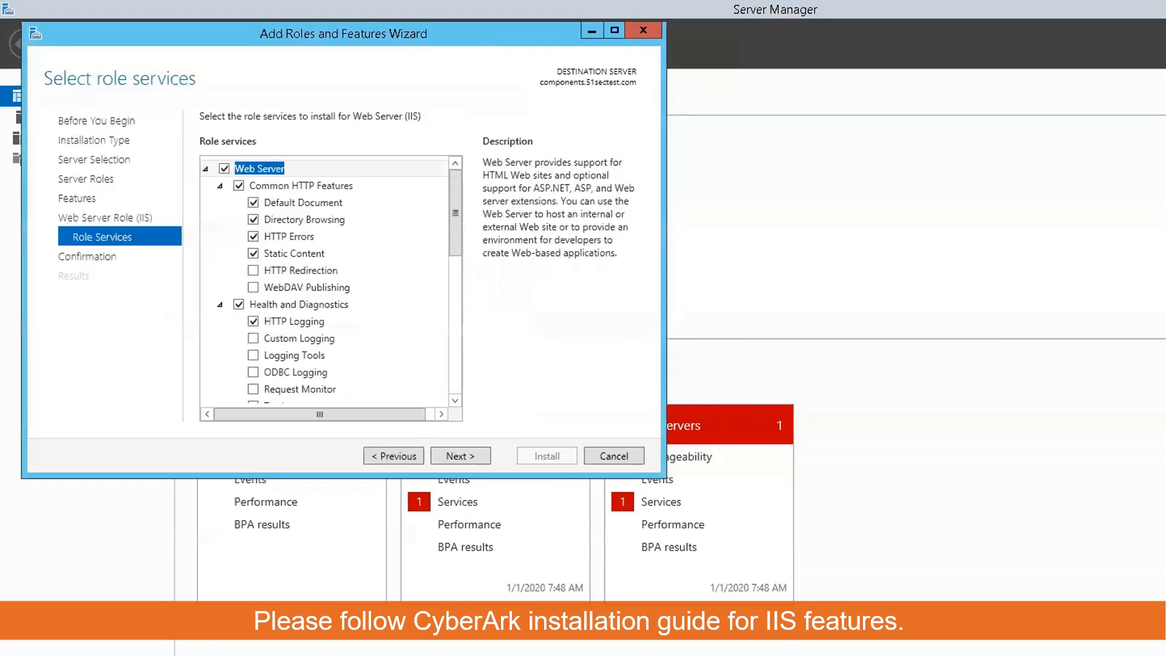
pyautogui.click(254, 270)
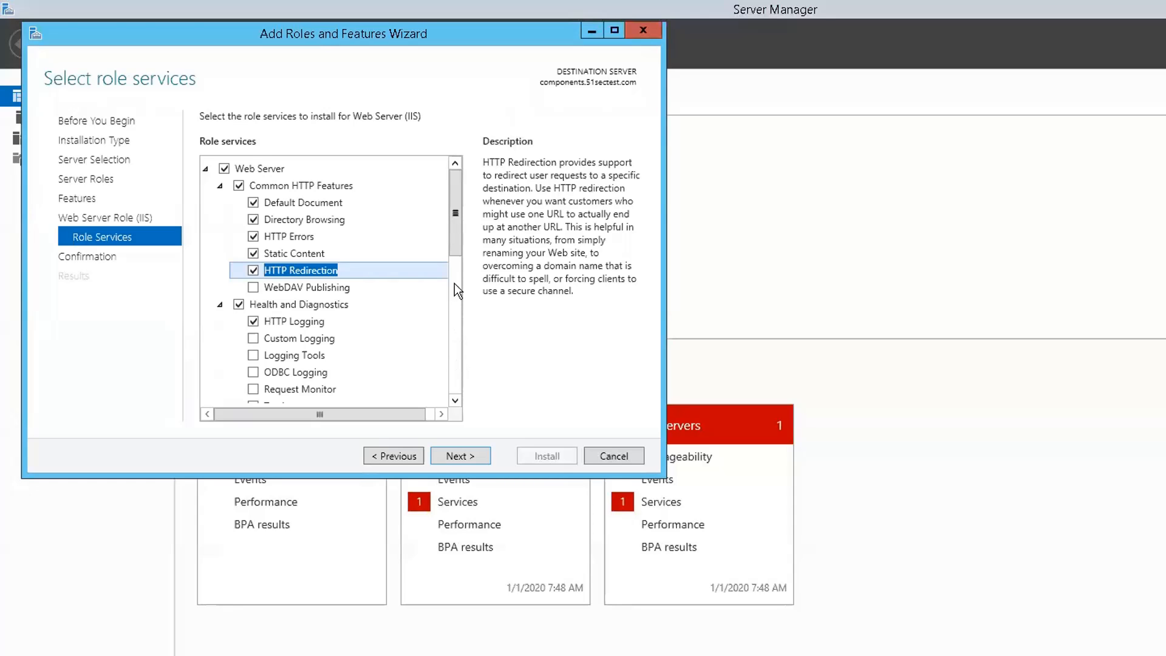
pyautogui.moveTo(456, 244); pyautogui.dragTo(456, 270)
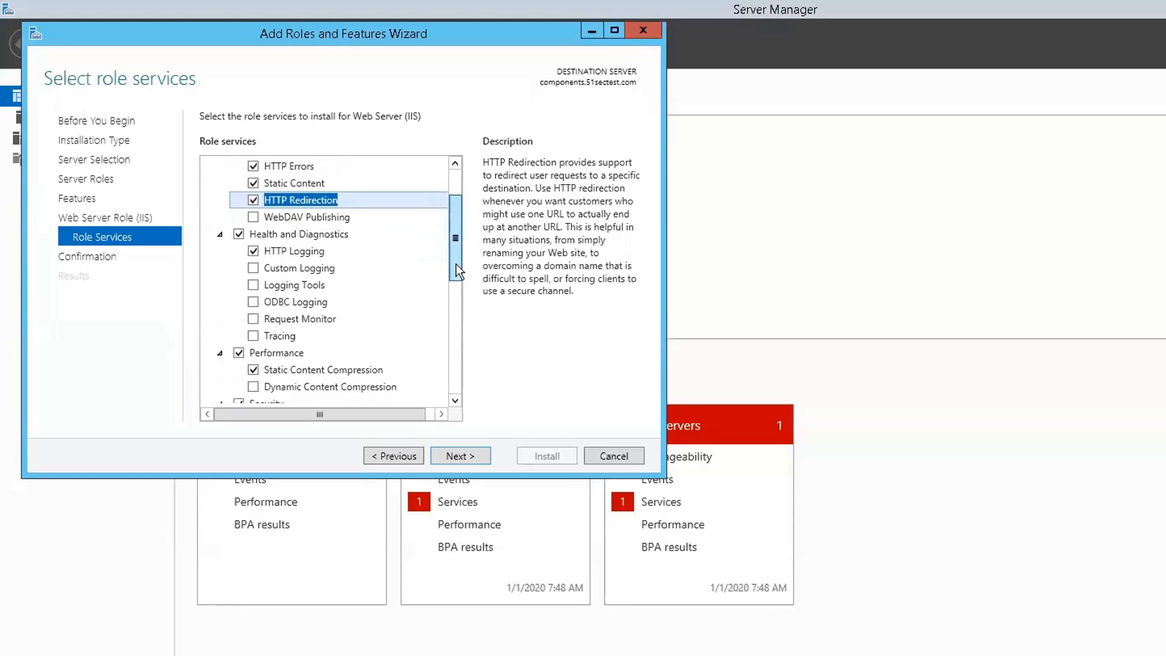
pyautogui.click(257, 320)
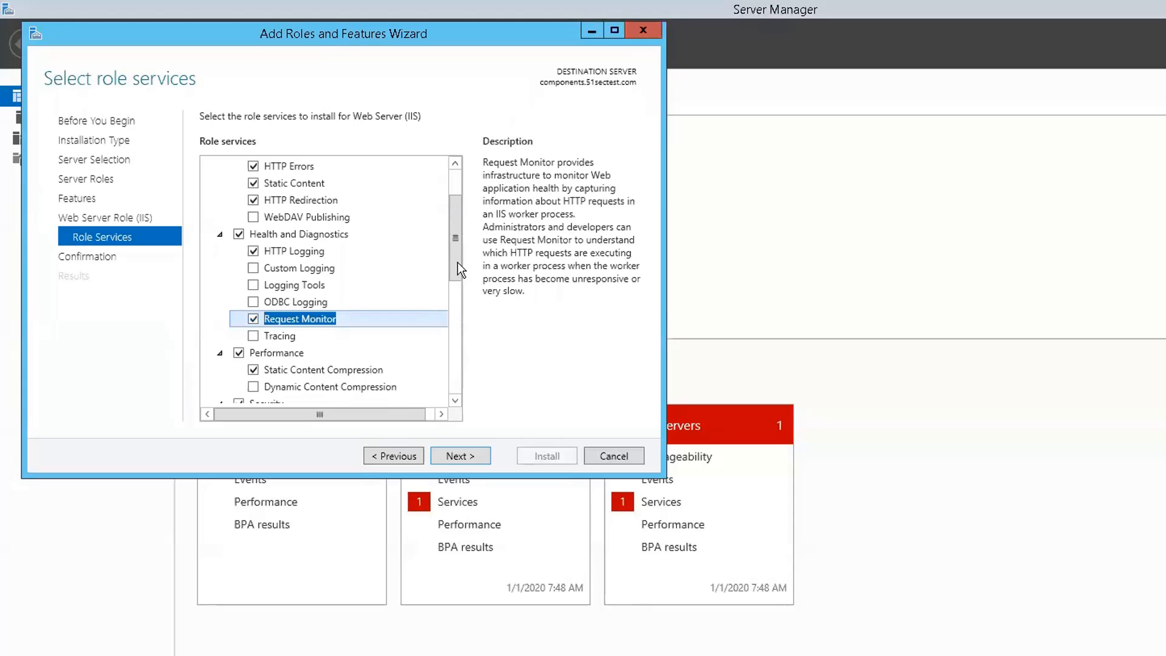
pyautogui.moveTo(457, 261); pyautogui.dragTo(457, 344)
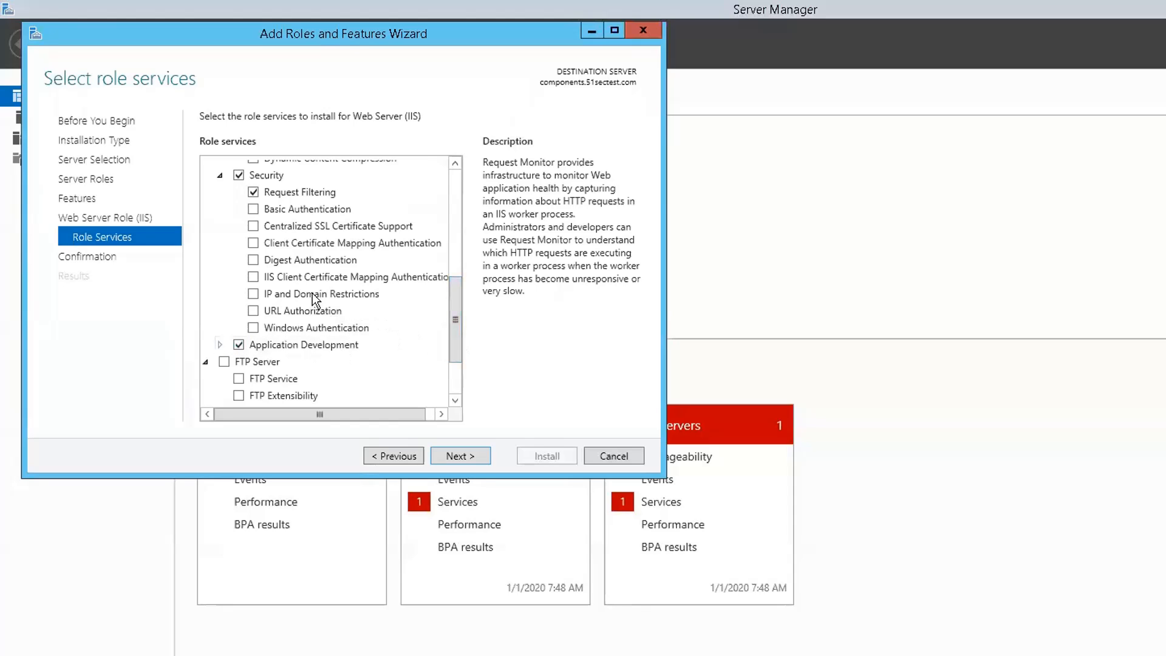
pyautogui.click(252, 210)
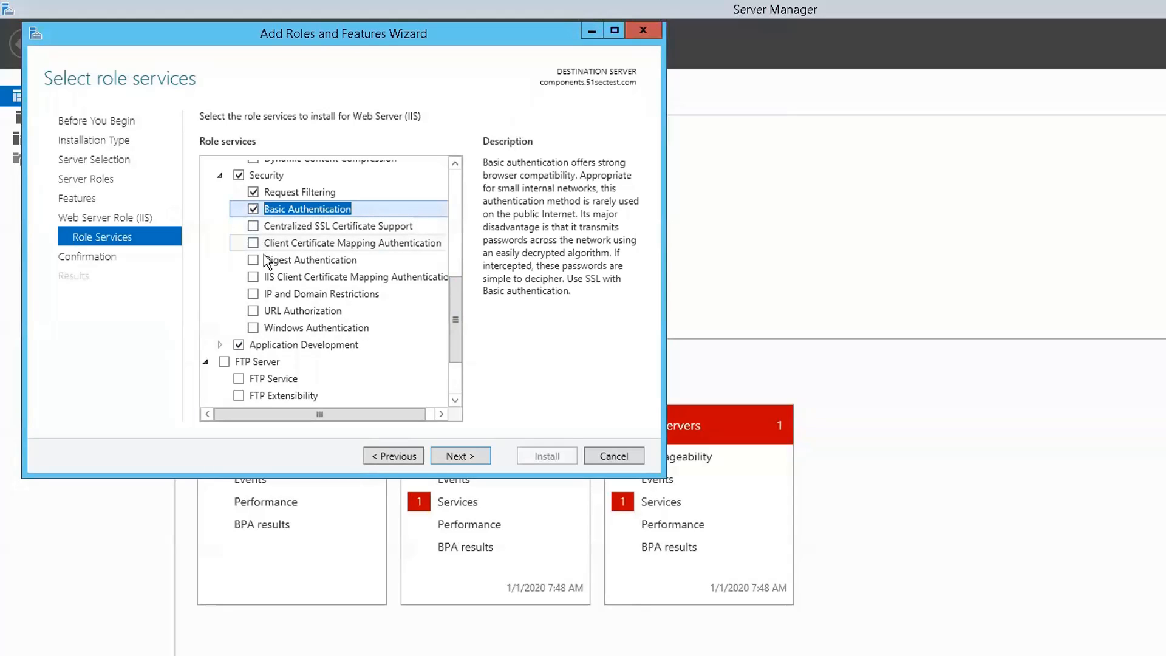
pyautogui.click(254, 329)
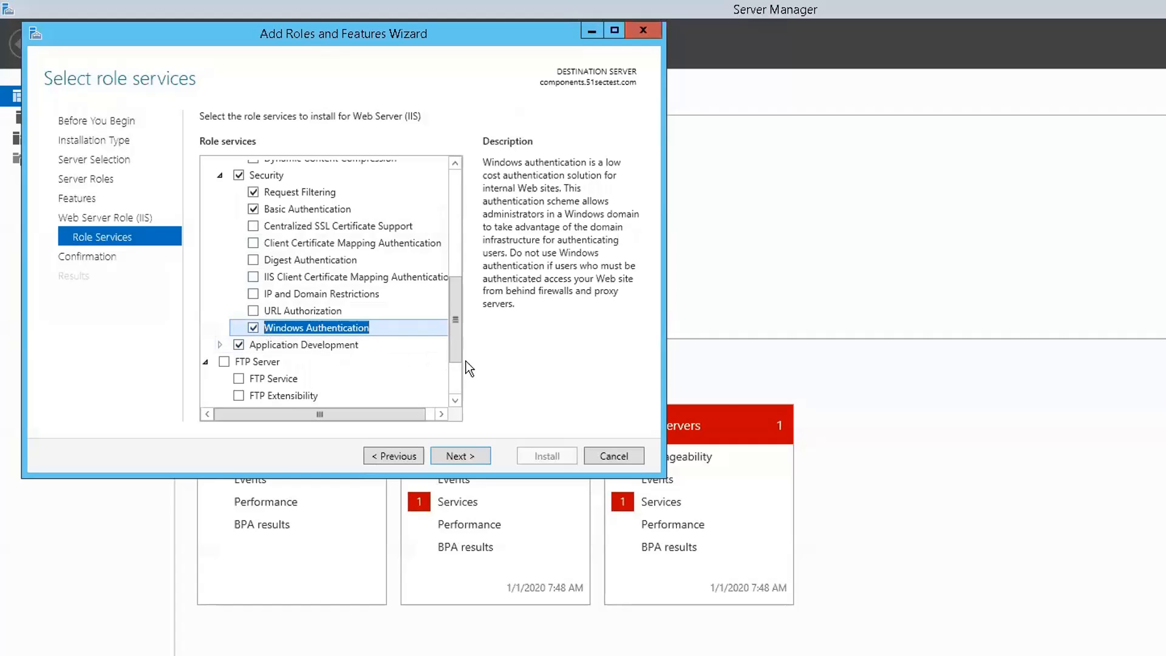
pyautogui.moveTo(458, 344); pyautogui.dragTo(458, 377)
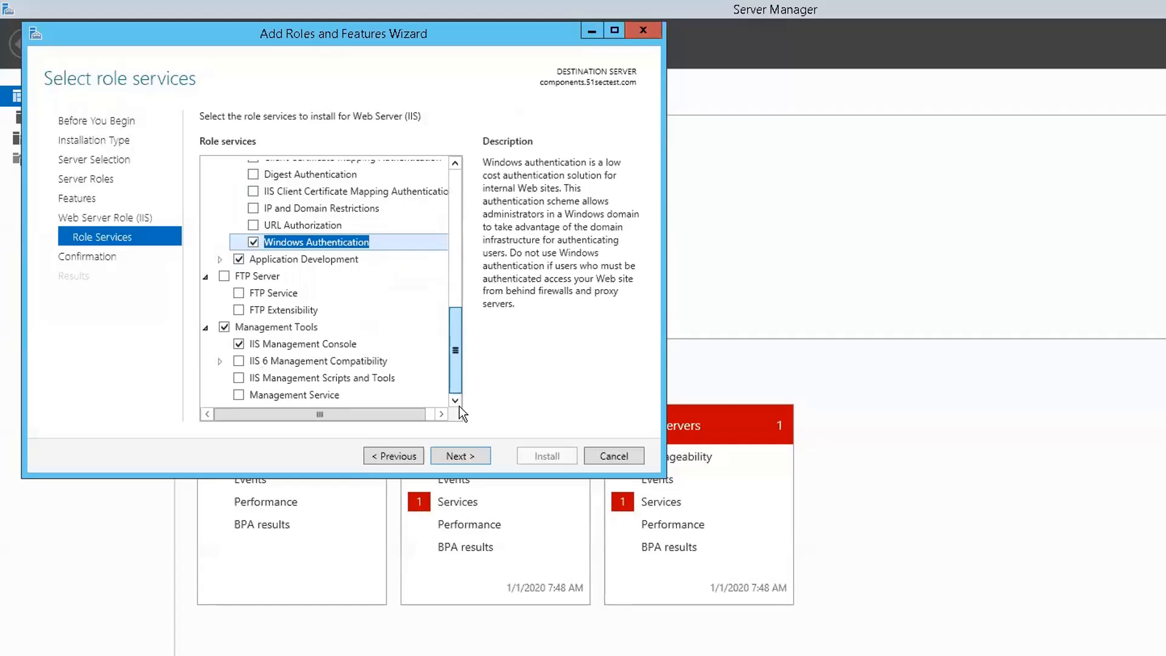
# Step: Under Application Development, add .NET Extensibility 3.5, ASP and WebSocket Protocol
pyautogui.click(221, 261)
pyautogui.click(221, 261)
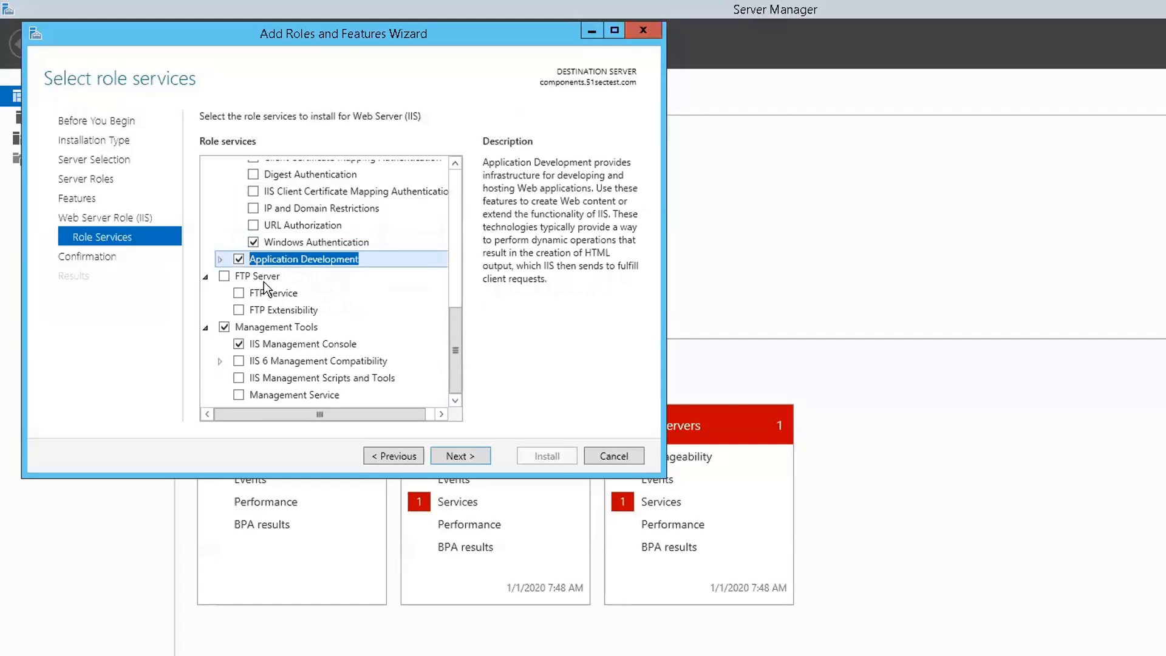
pyautogui.click(220, 259)
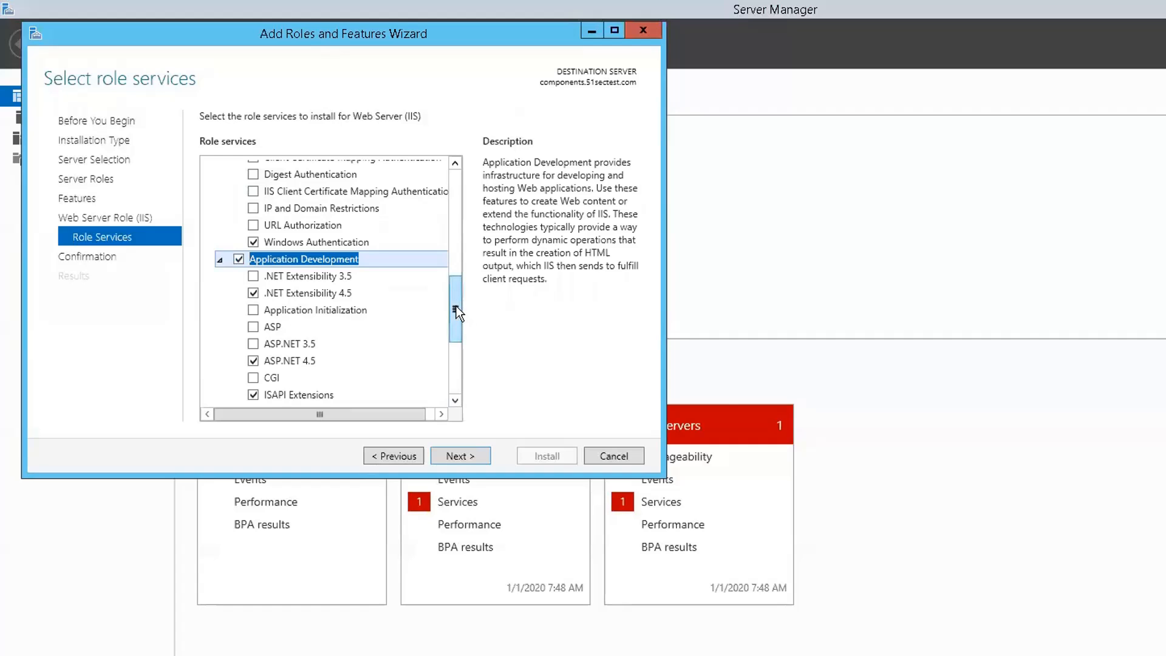
pyautogui.moveTo(456, 309); pyautogui.dragTo(437, 311)
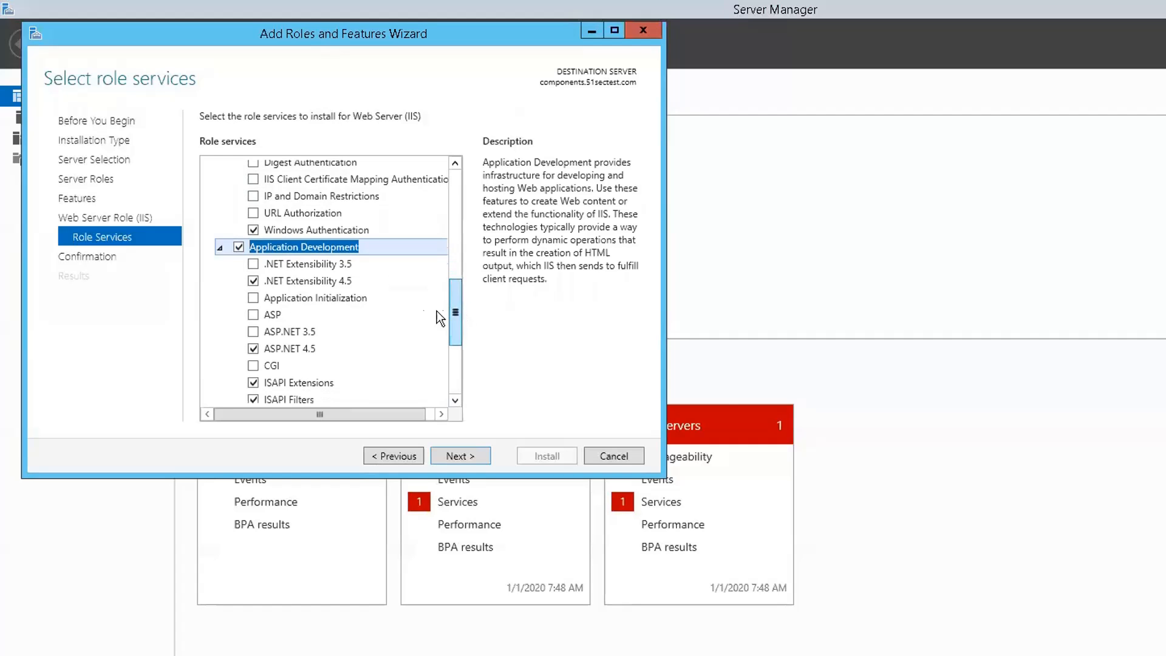
pyautogui.click(251, 262)
pyautogui.click(416, 388)
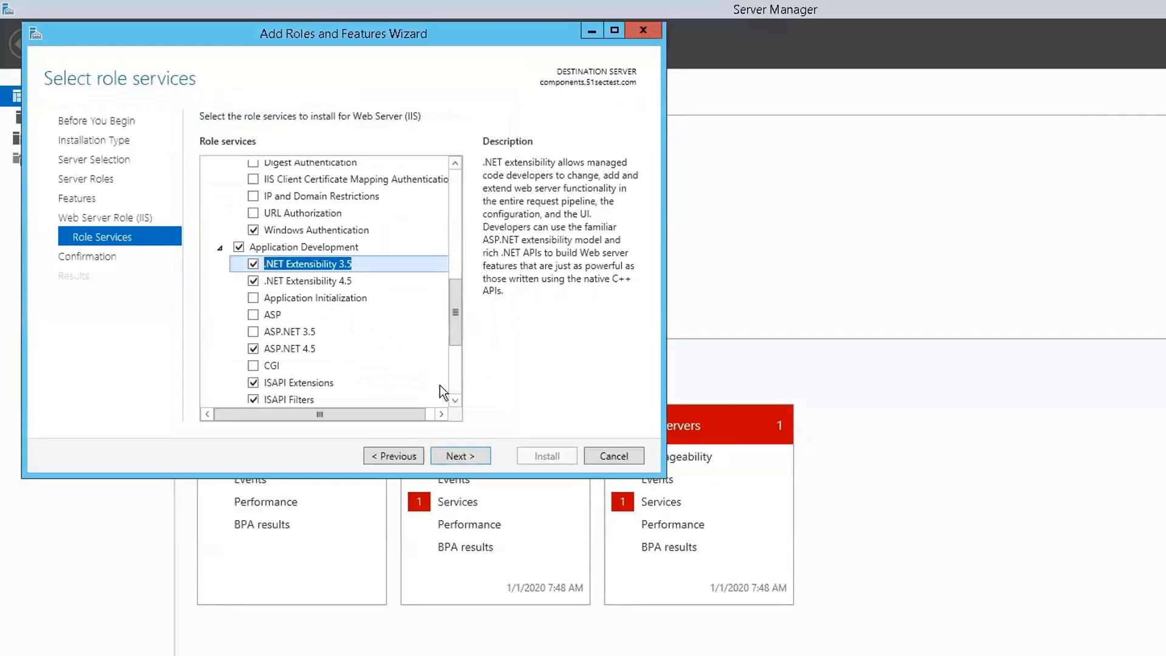
pyautogui.moveTo(454, 327); pyautogui.dragTo(453, 349)
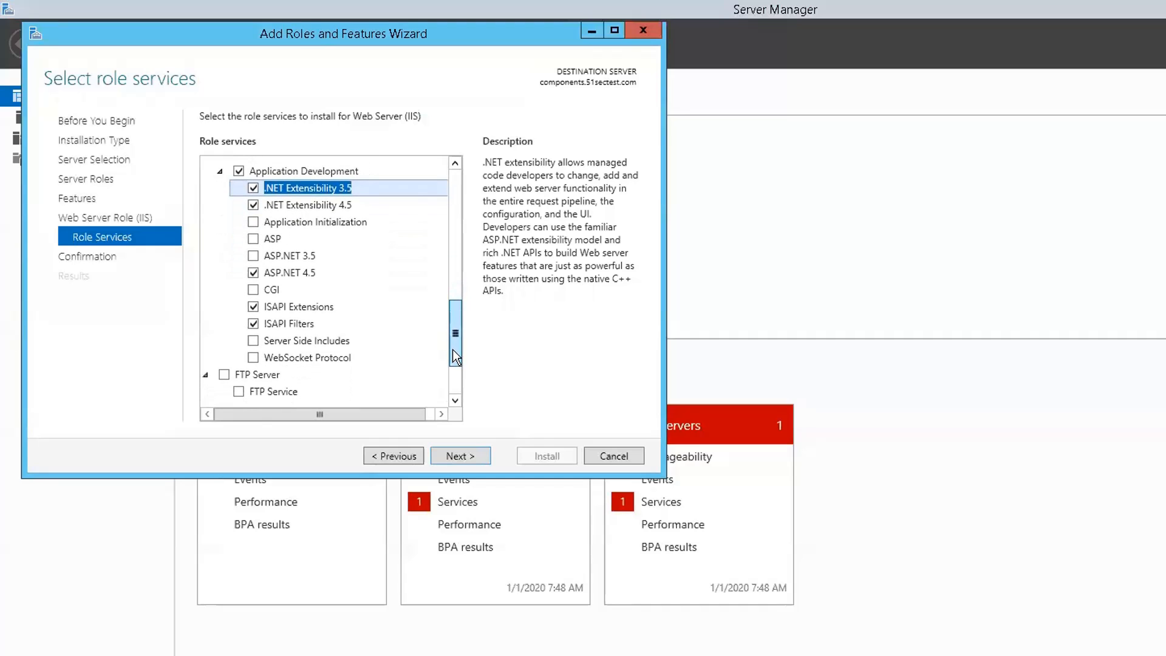
pyautogui.click(253, 236)
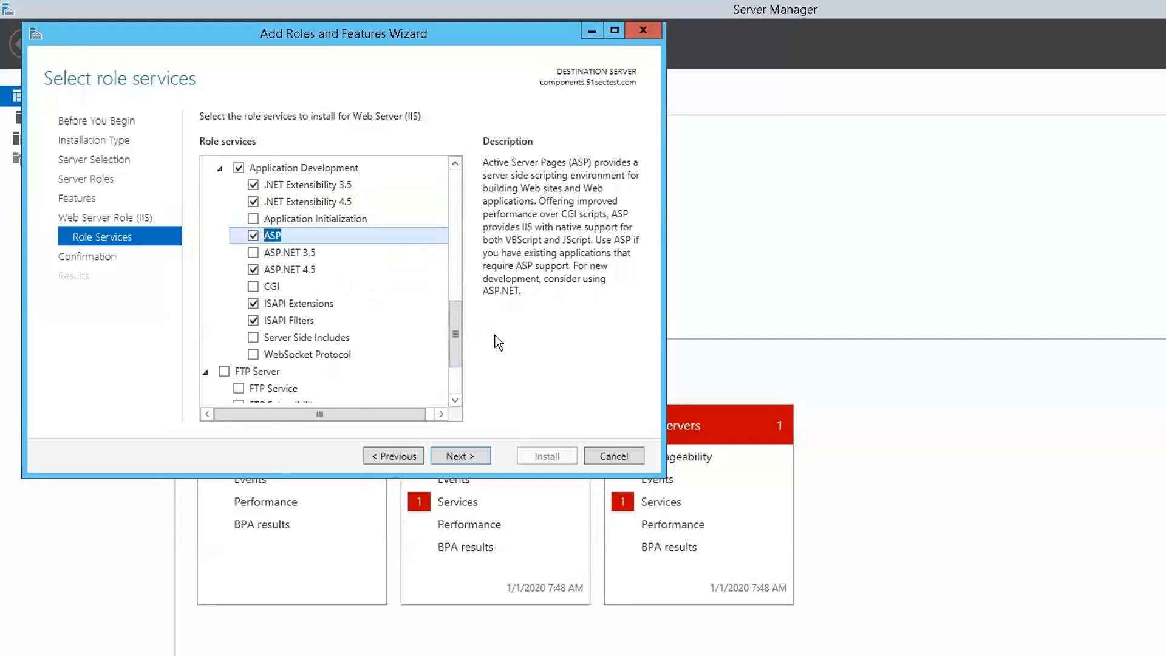
pyautogui.moveTo(455, 333); pyautogui.dragTo(456, 342)
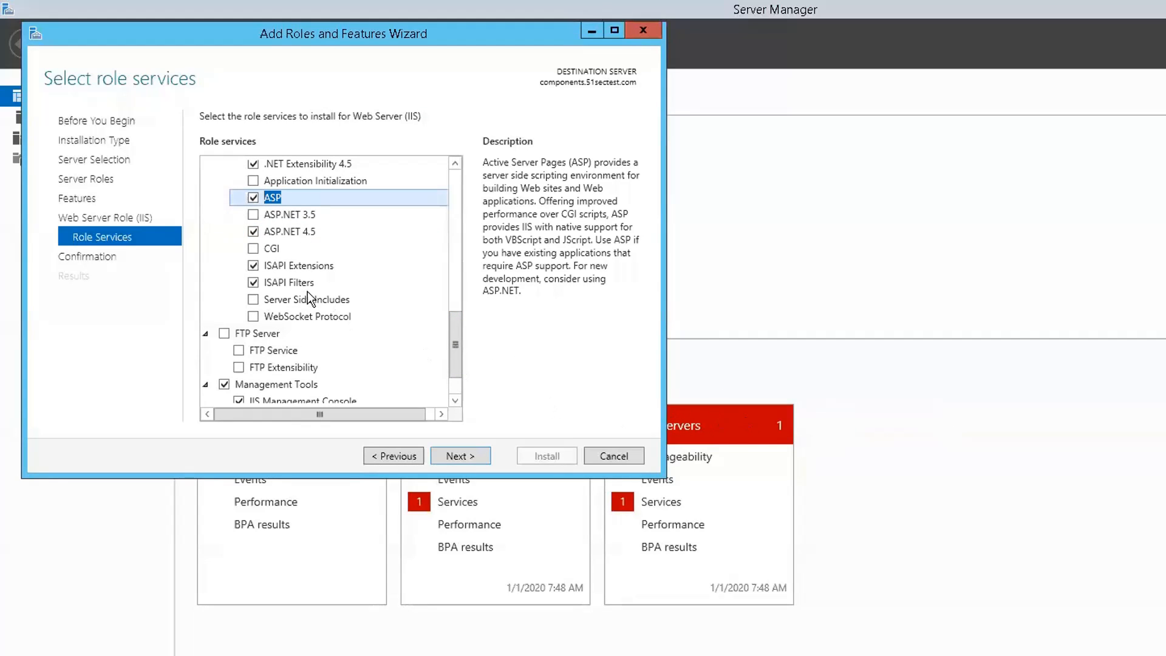
pyautogui.click(253, 317)
pyautogui.moveTo(456, 357); pyautogui.dragTo(462, 372)
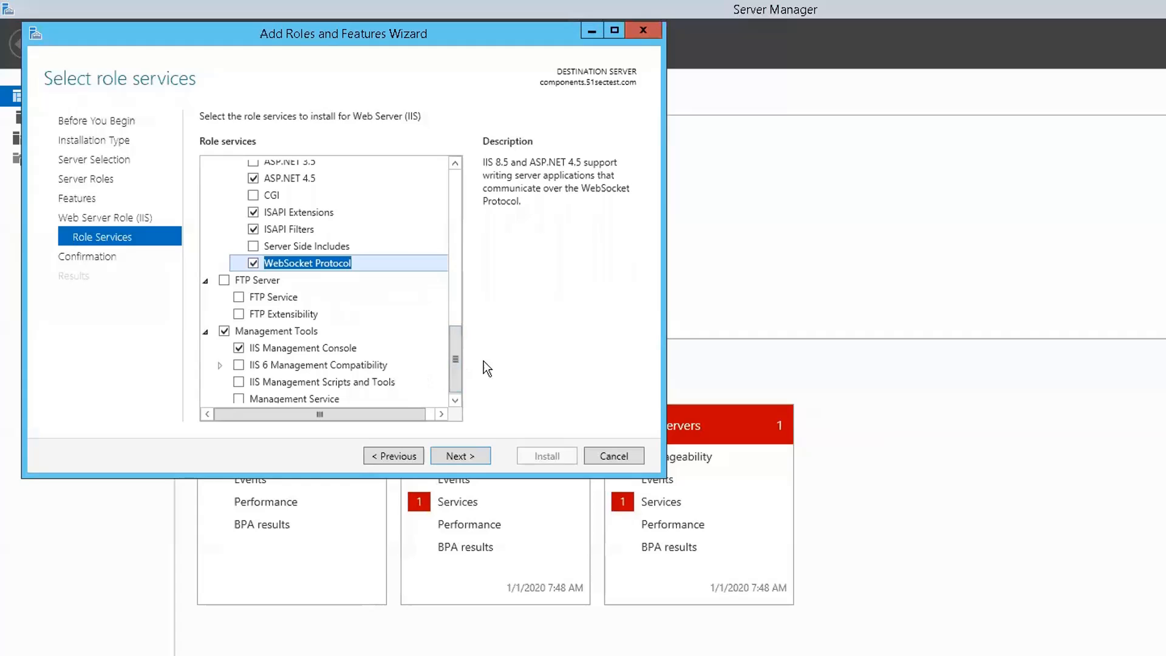
# Step: Add IIS 6 Management Compatibility, IIS Management Scripts and Tools, and Management Service
pyautogui.click(240, 331)
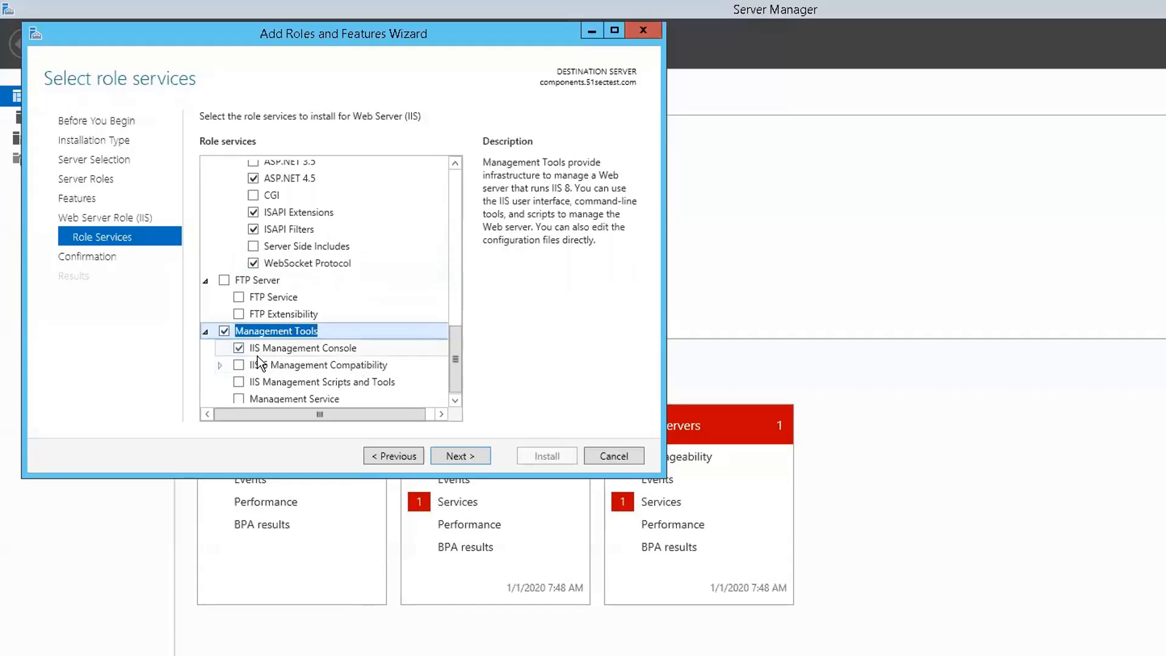
pyautogui.scroll(-1, 322, 374)
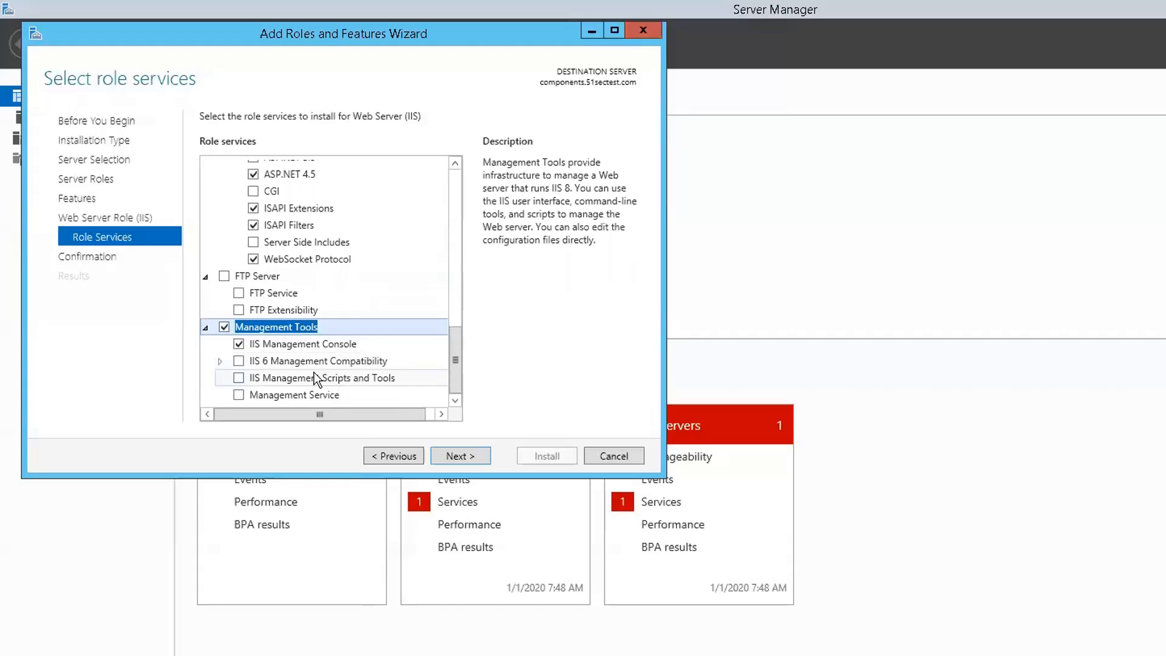
pyautogui.click(239, 361)
pyautogui.click(239, 378)
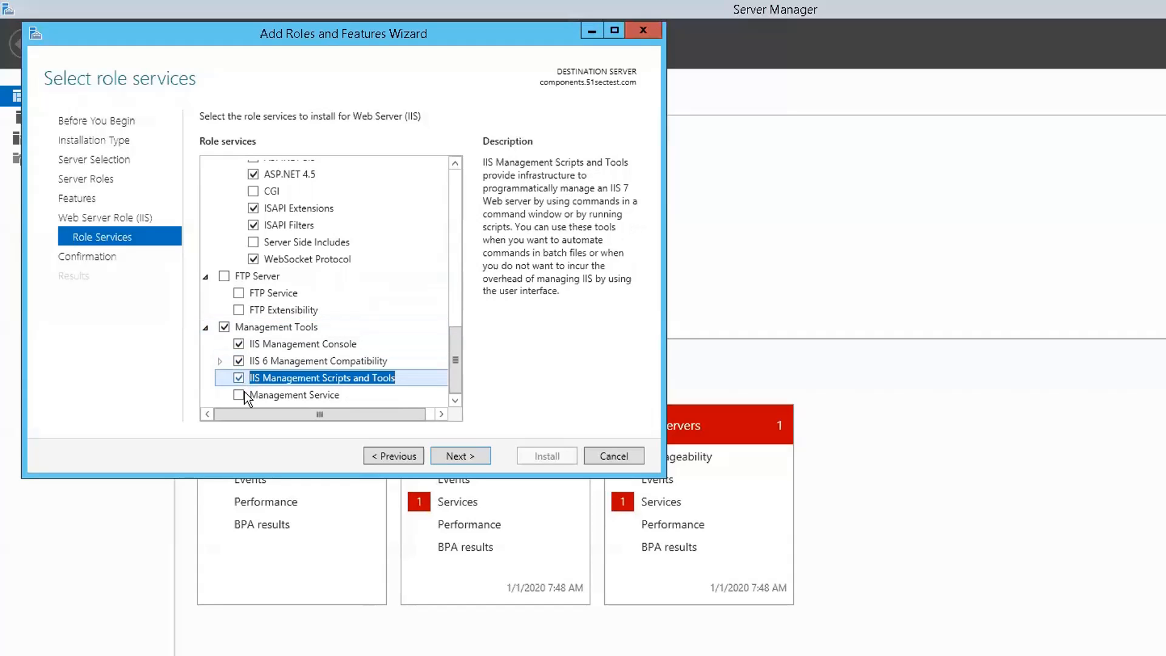
pyautogui.click(239, 394)
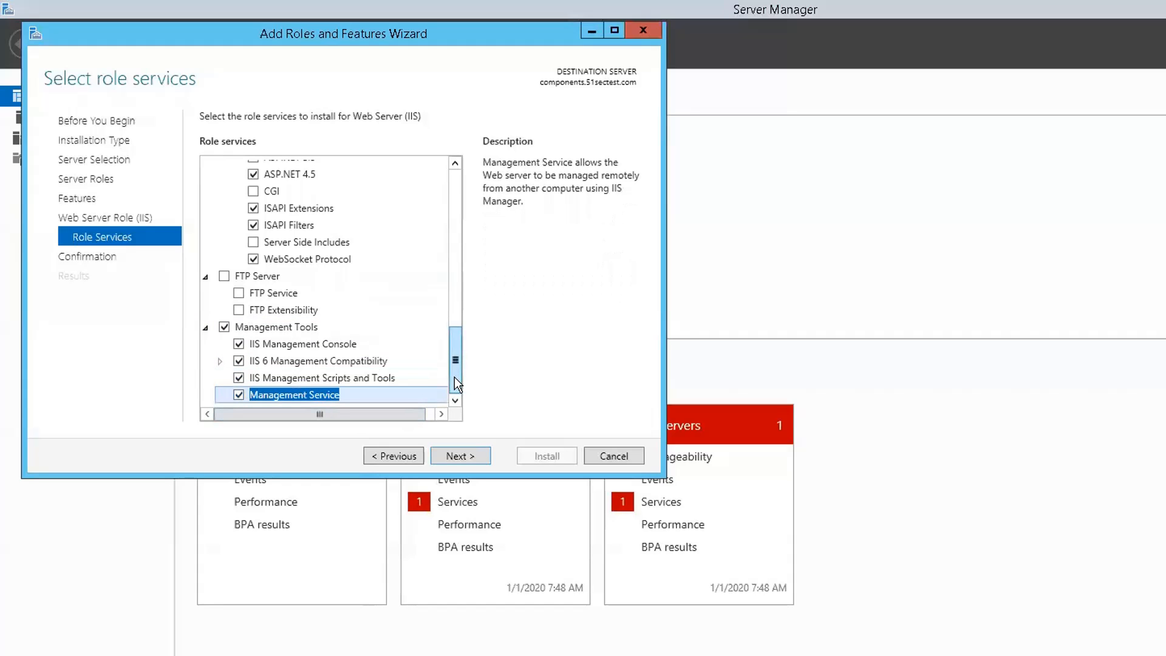
pyautogui.click(205, 327)
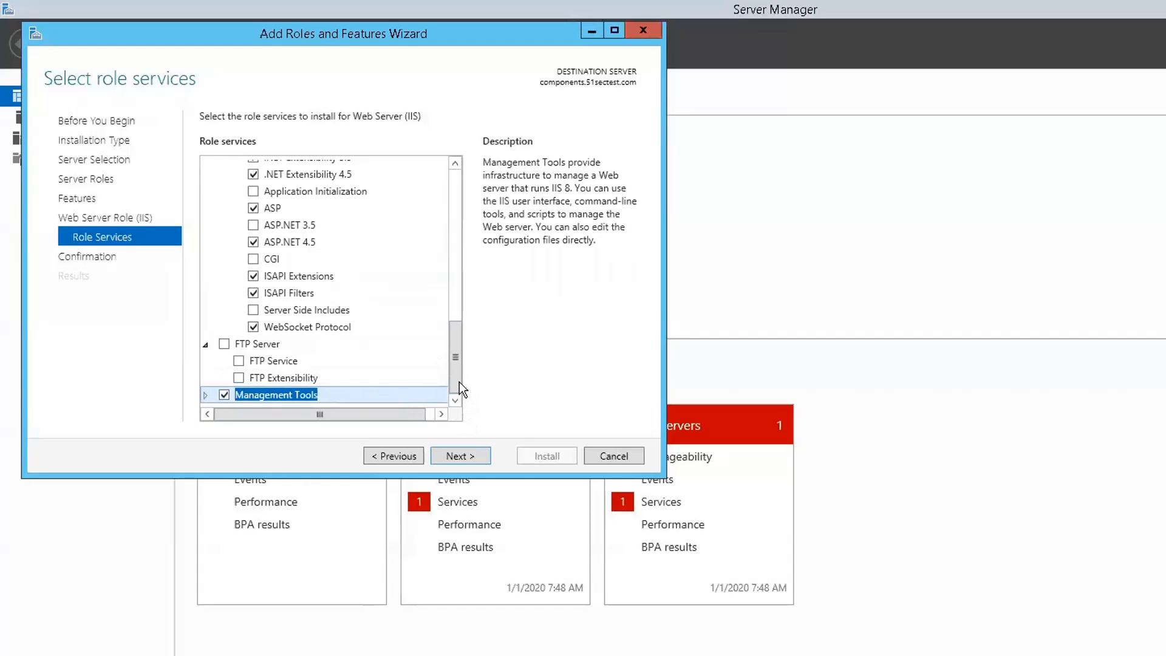
pyautogui.moveTo(459, 382); pyautogui.dragTo(457, 442)
# Step: Open the alternate source path settings and browse the installation DVD to the sources\sxs folder
pyautogui.click(458, 452)
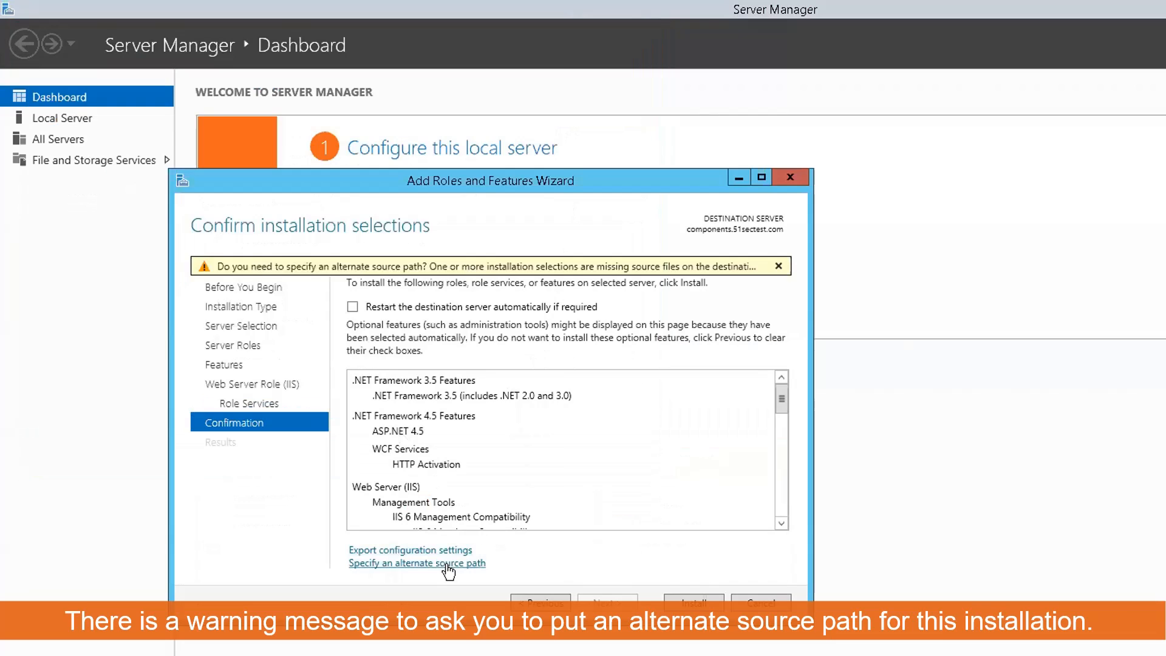
pyautogui.click(449, 563)
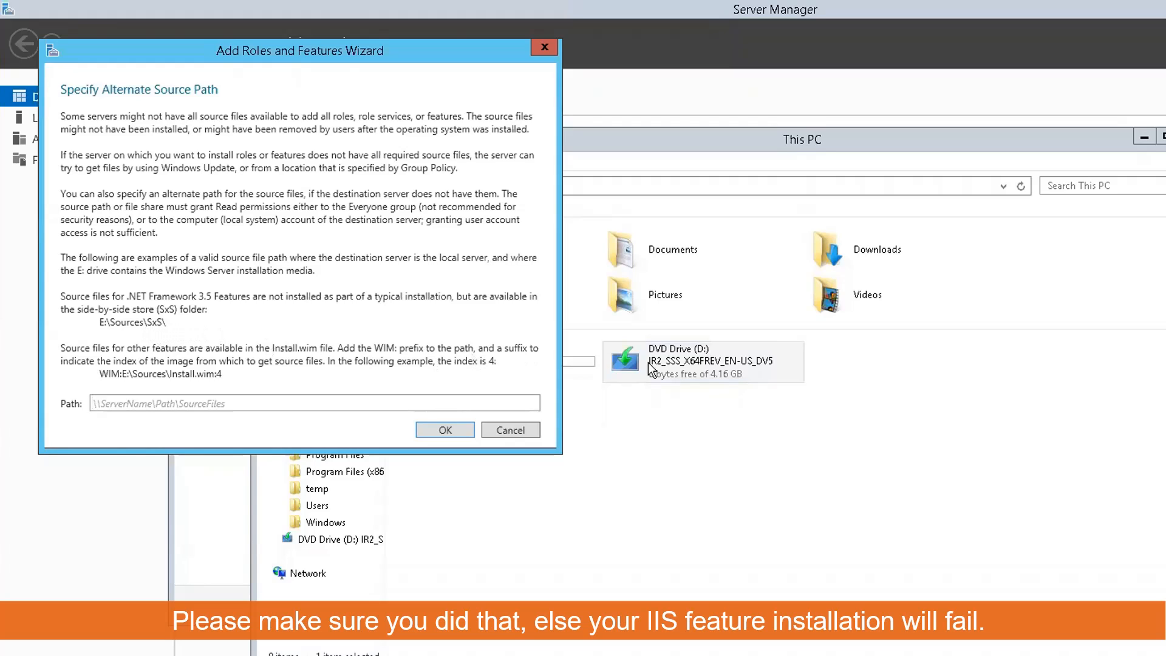
pyautogui.click(691, 375)
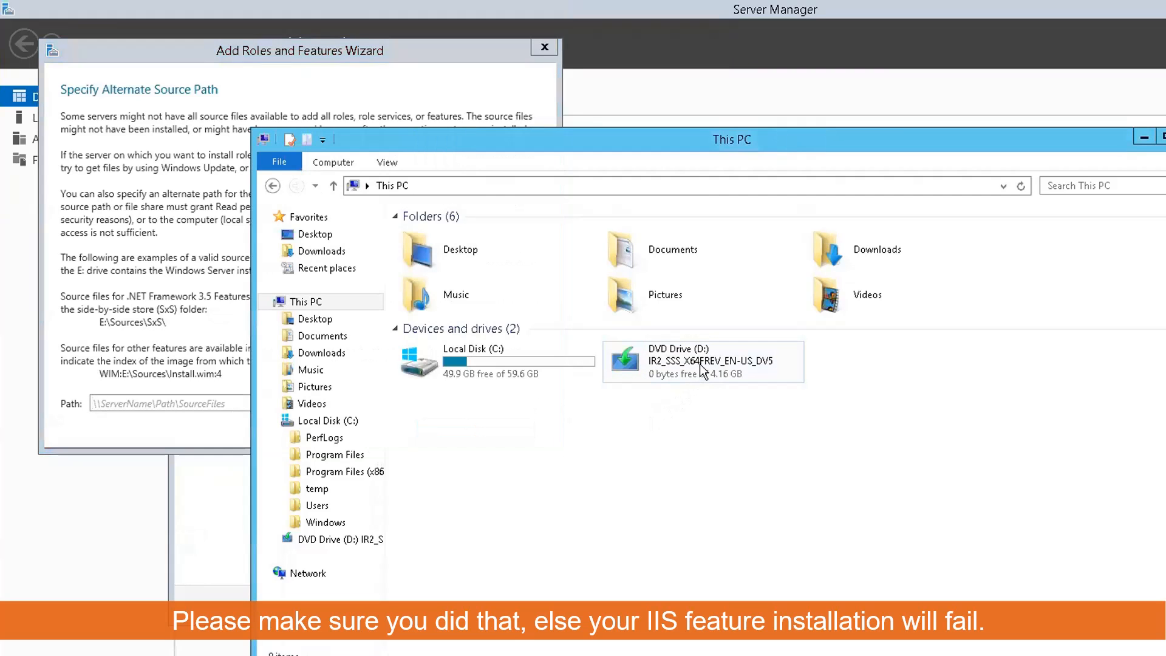
pyautogui.click(697, 363)
pyautogui.rightClick(695, 364)
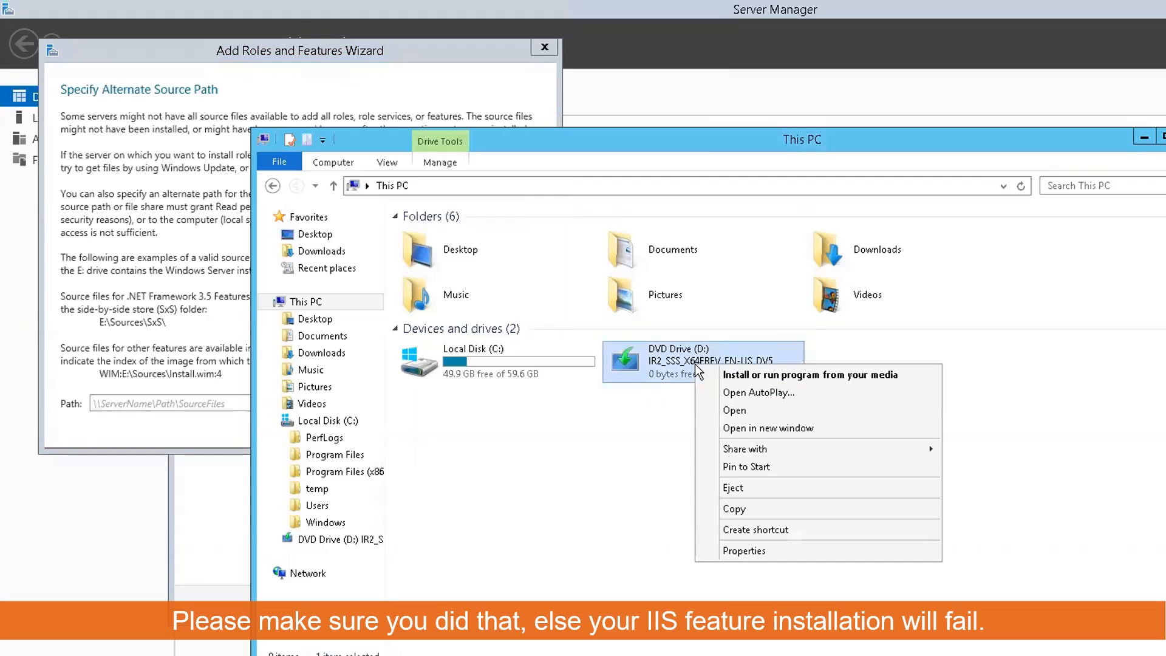
pyautogui.click(732, 410)
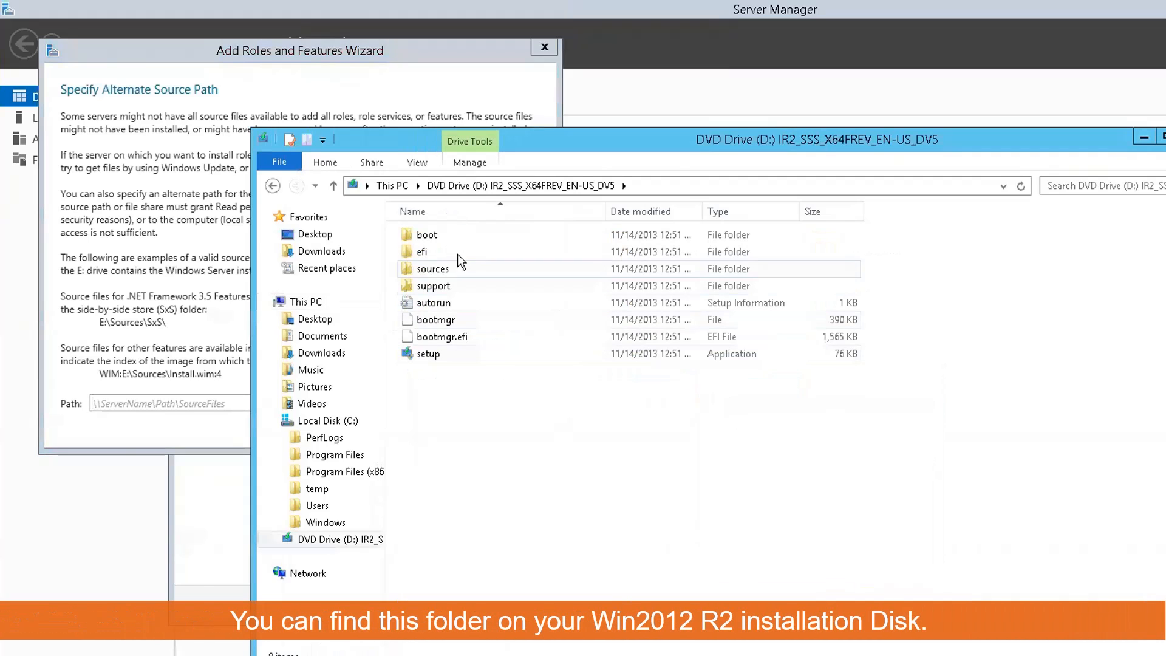
pyautogui.click(438, 272)
pyautogui.doubleClick(439, 272)
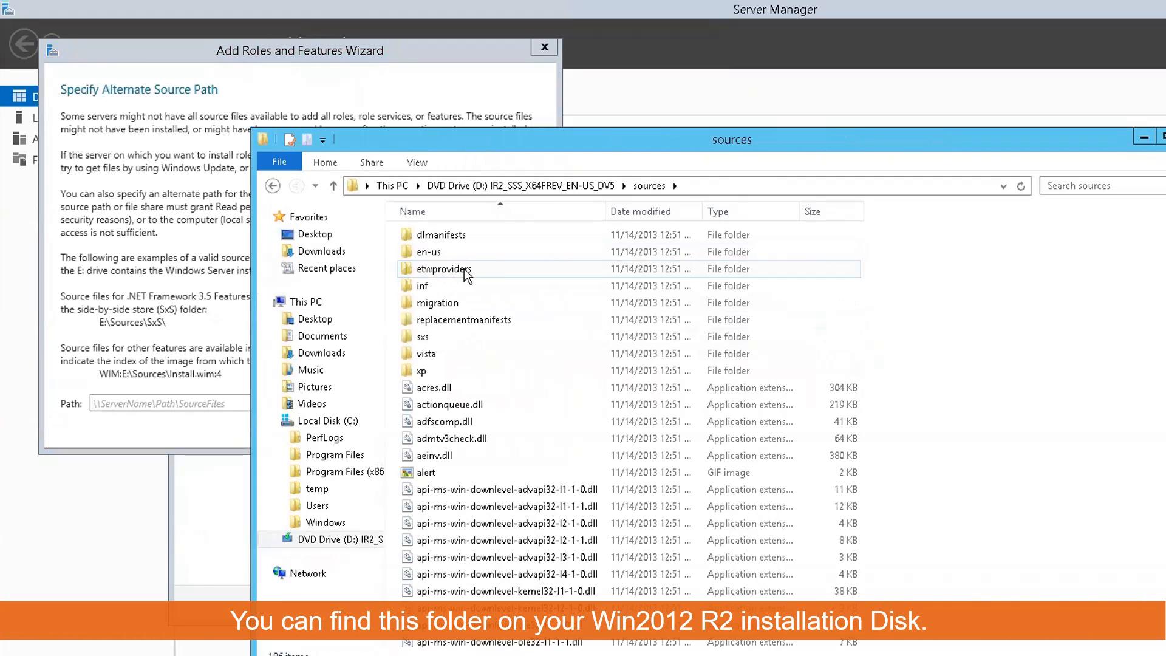
pyautogui.doubleClick(446, 338)
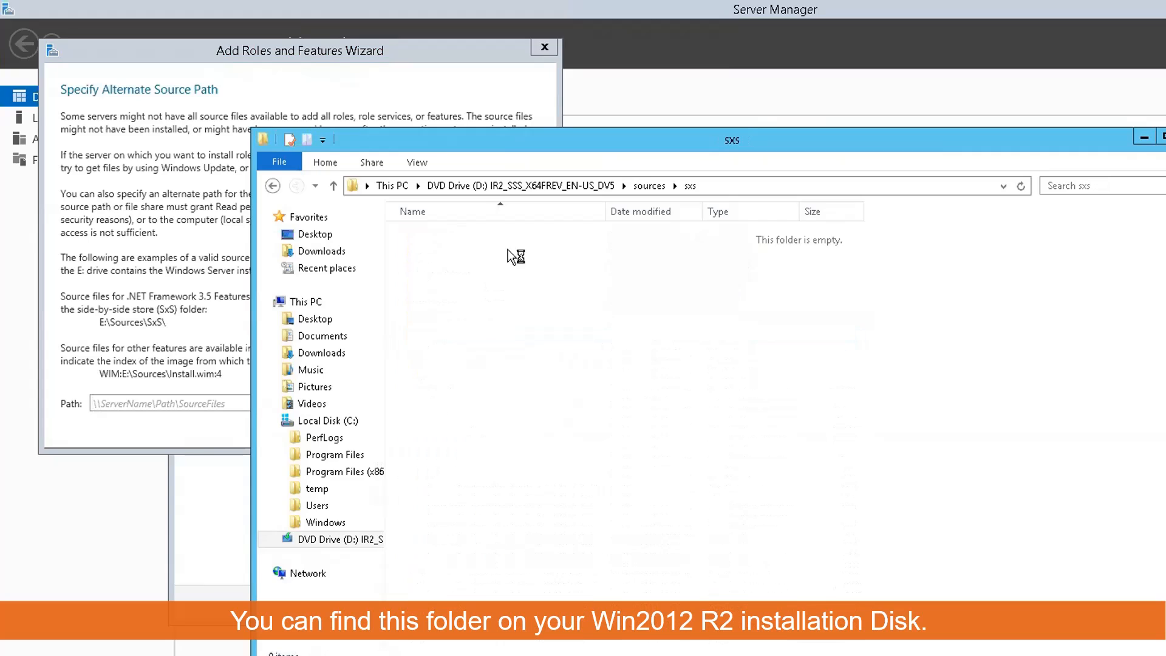
# Step: Copy D:\sources\sxs from Explorer's address bar and paste it as the alternate source path
pyautogui.click(755, 181)
pyautogui.rightClick(755, 181)
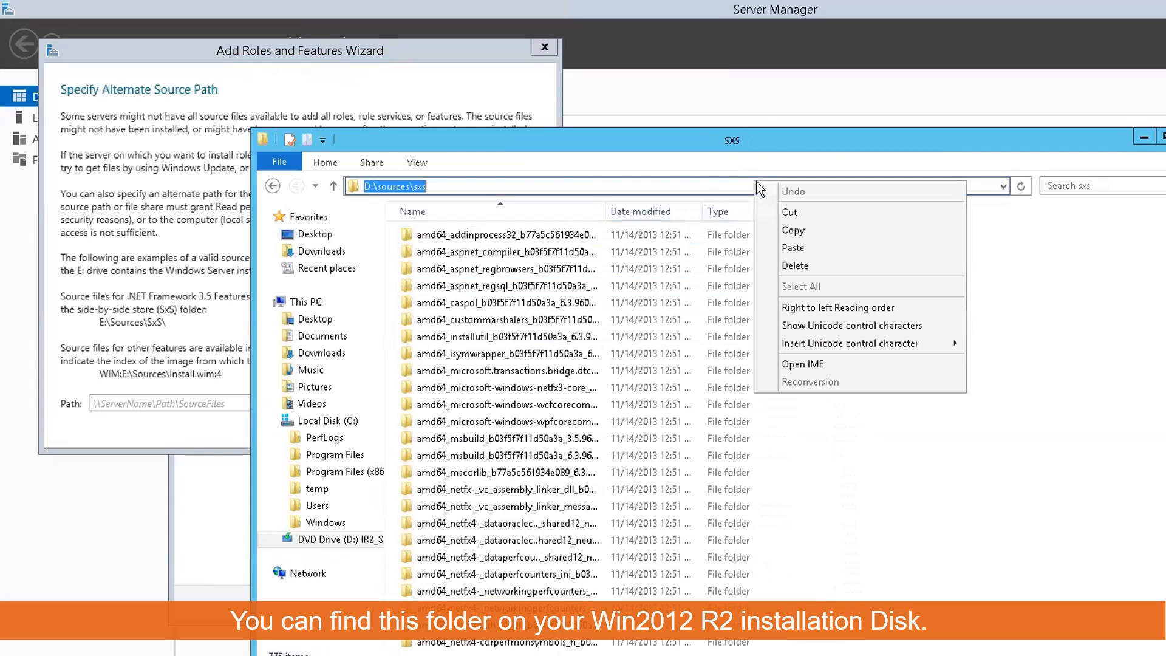
pyautogui.click(767, 231)
pyautogui.click(123, 400)
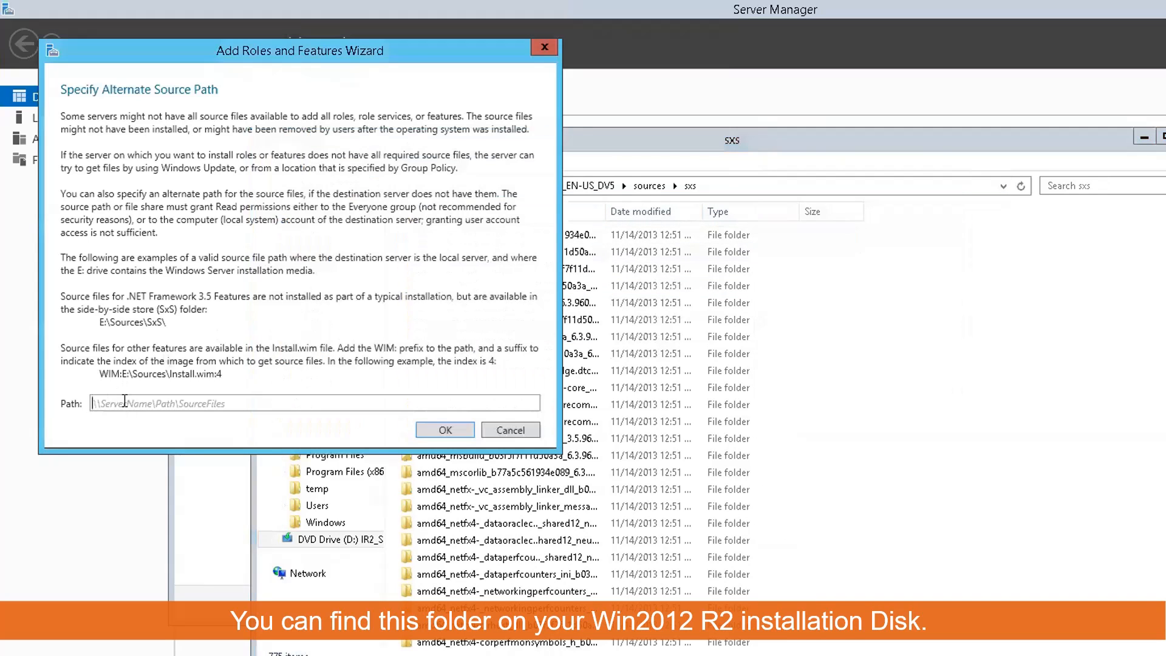
pyautogui.rightClick(124, 401)
pyautogui.click(170, 446)
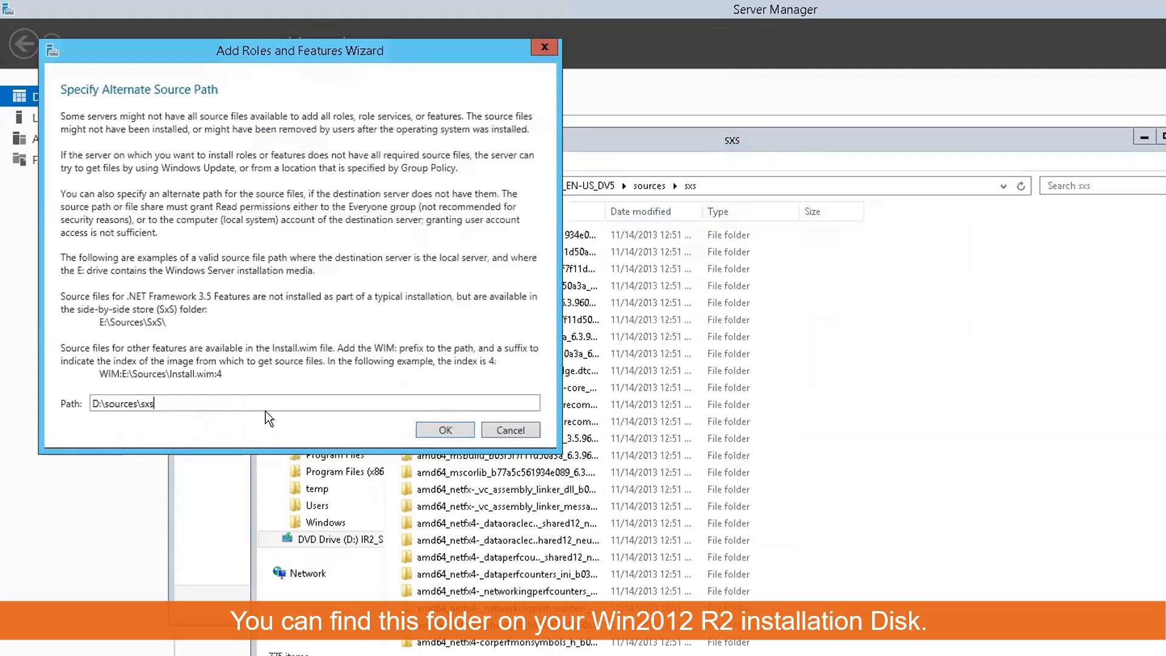
pyautogui.click(433, 423)
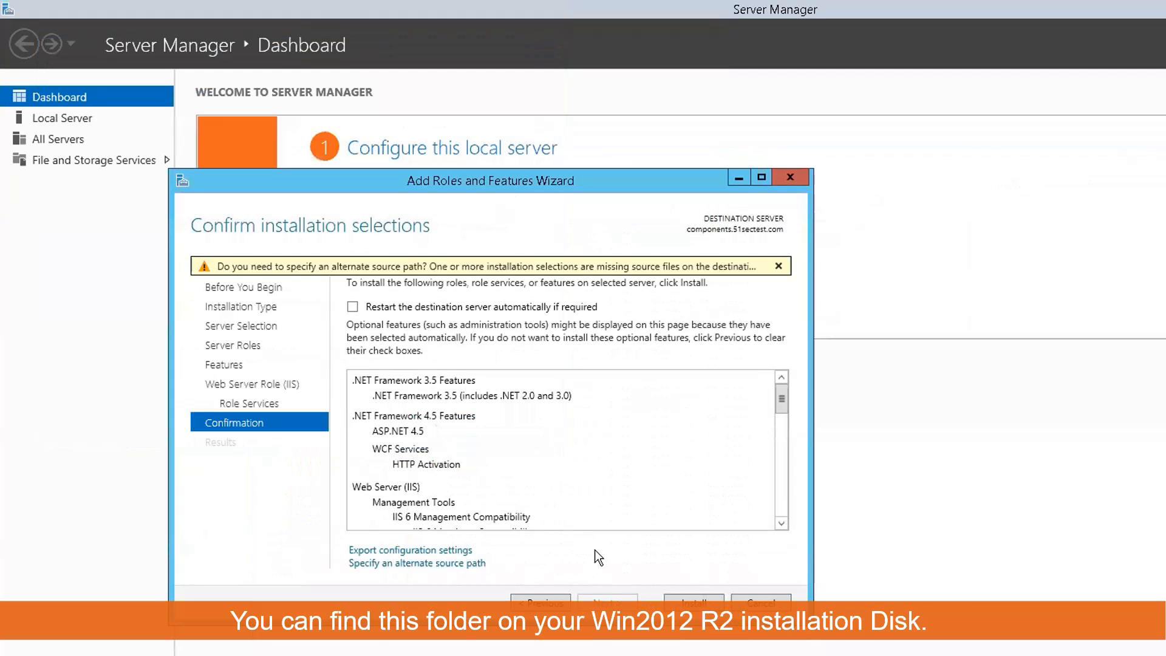
# Step: Install the selected IIS and .NET features, then close the wizard after Installation succeeded
pyautogui.click(685, 600)
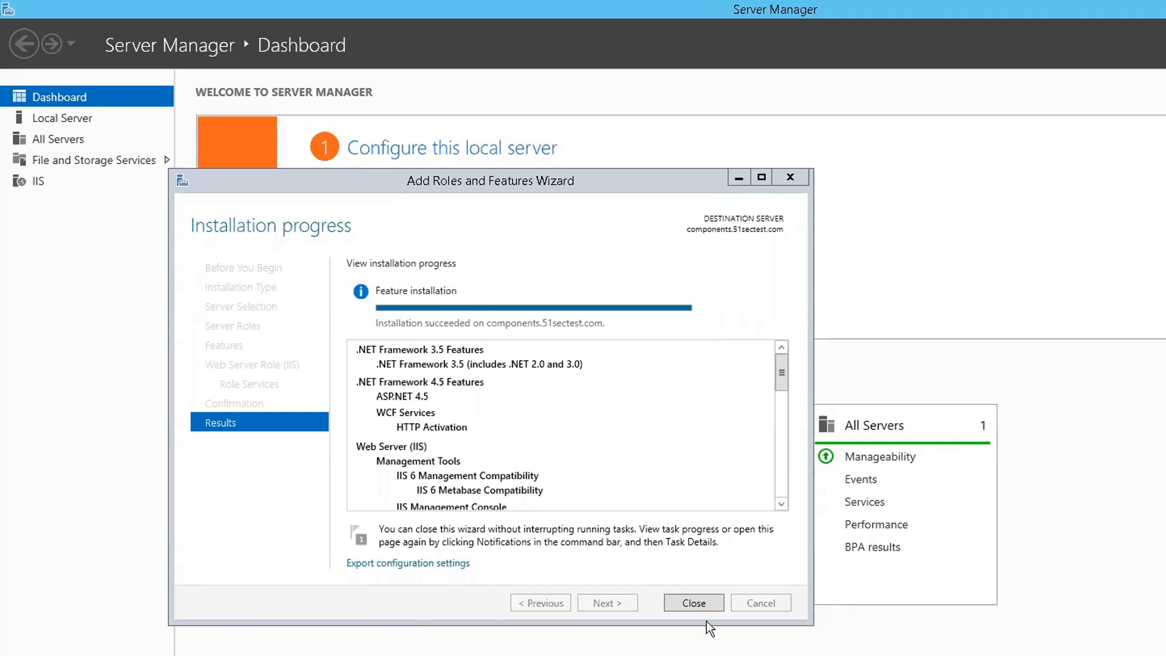
pyautogui.click(779, 473)
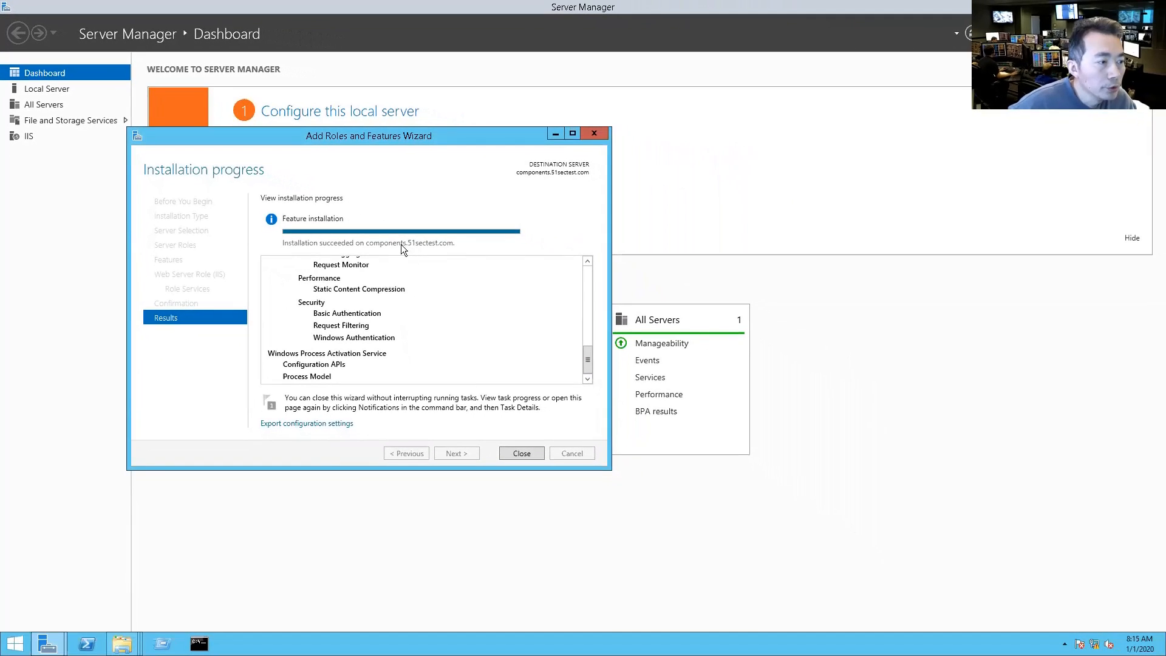
pyautogui.click(523, 451)
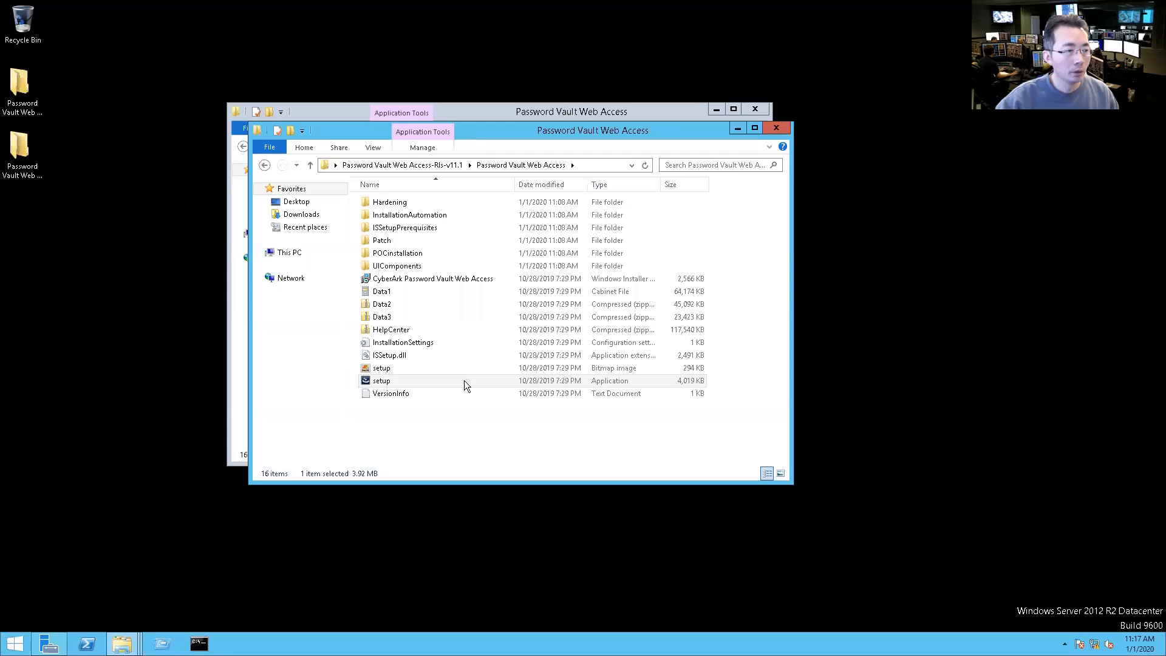
# Step: Launch the PVWA 11.1.0 setup from its folder, then bring up the Start screen
pyautogui.click(458, 382)
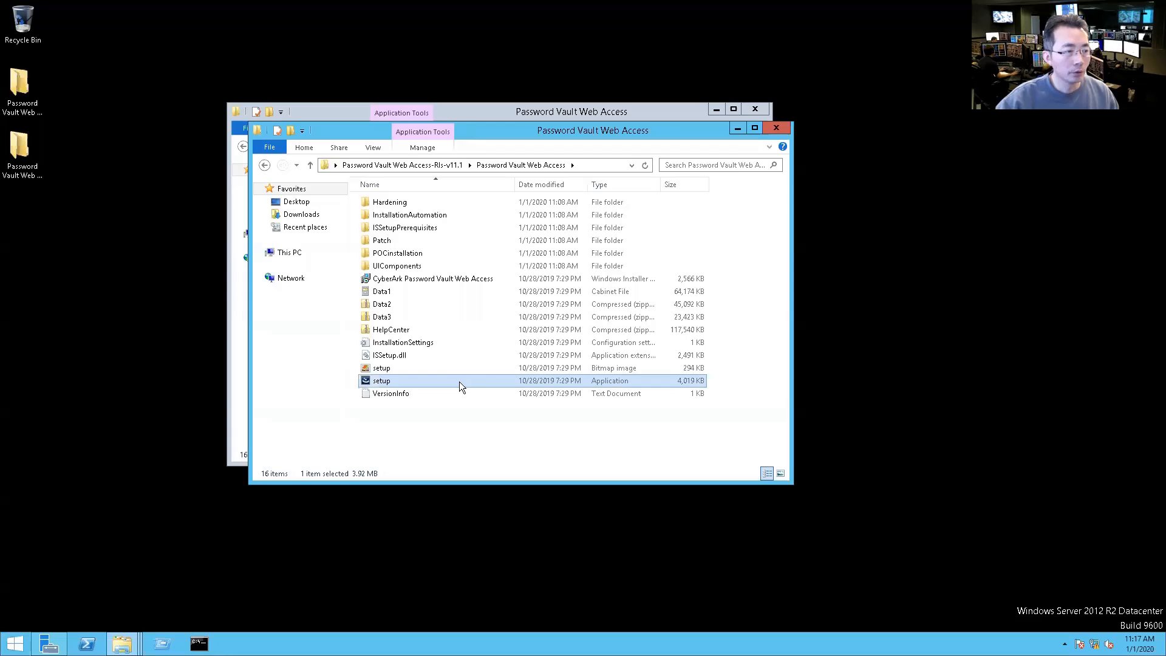
pyautogui.doubleClick(460, 380)
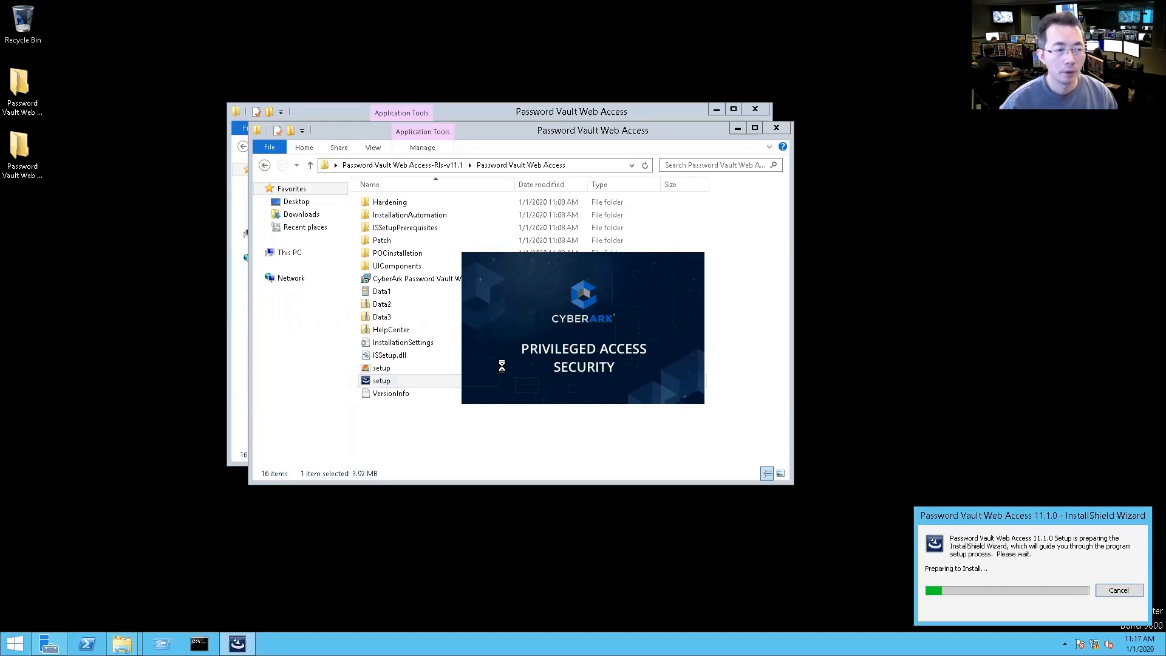
pyautogui.click(15, 643)
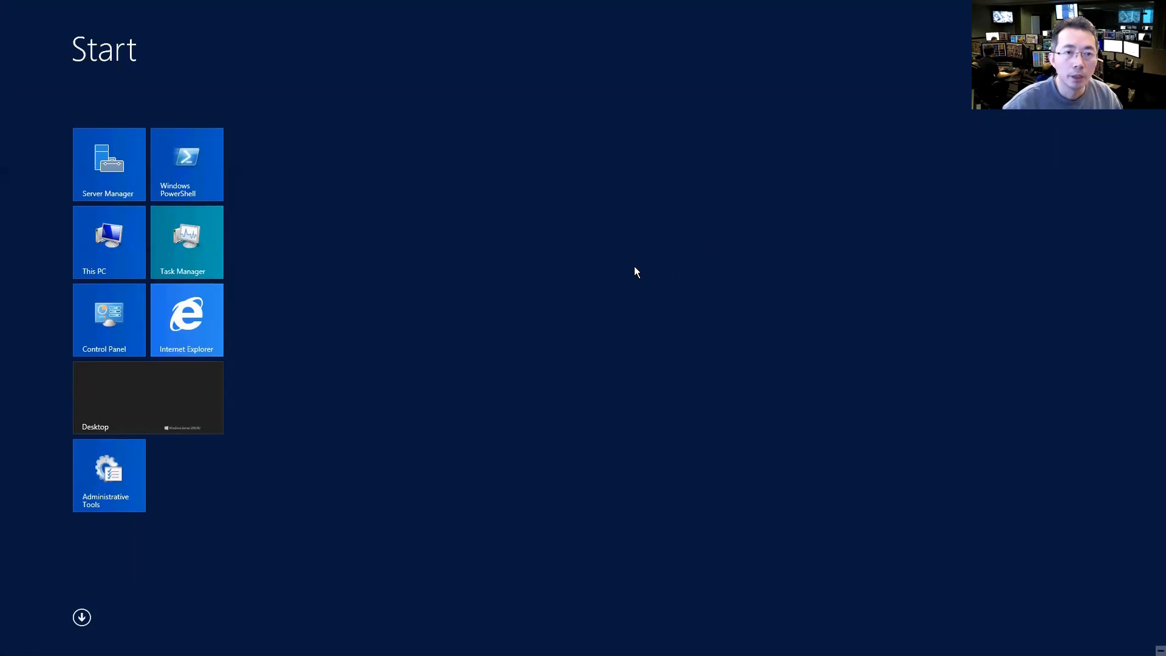
# Step: Back on the desktop, answer No to the ASP.NET question and accept the licence agreement
pyautogui.click(198, 398)
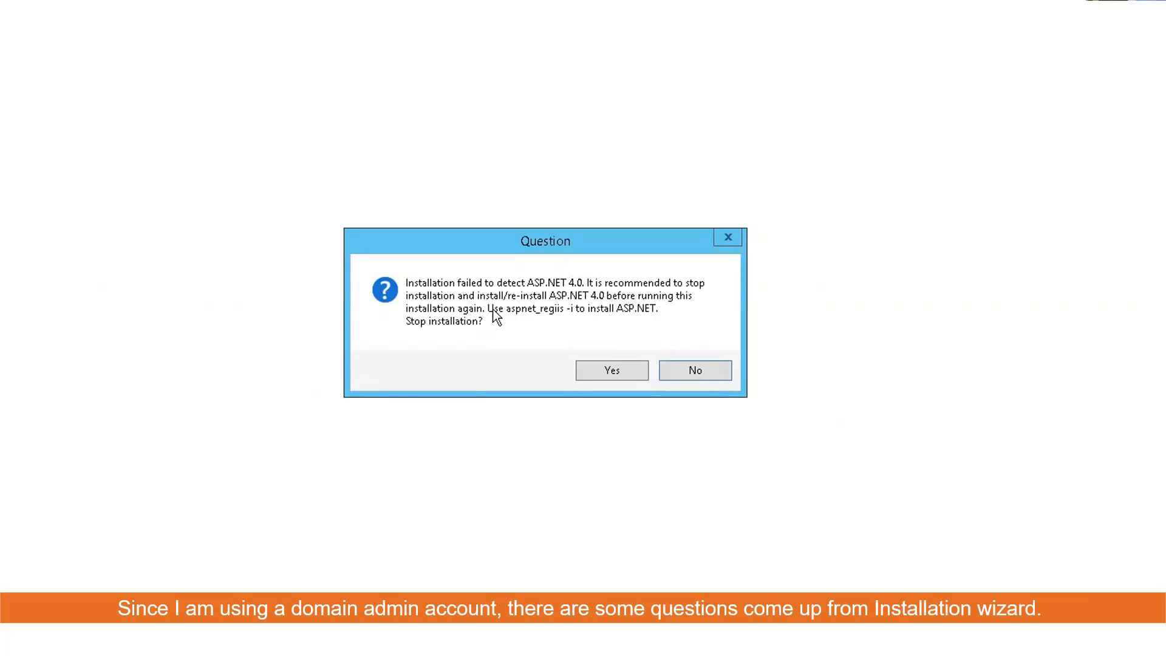
pyautogui.click(696, 372)
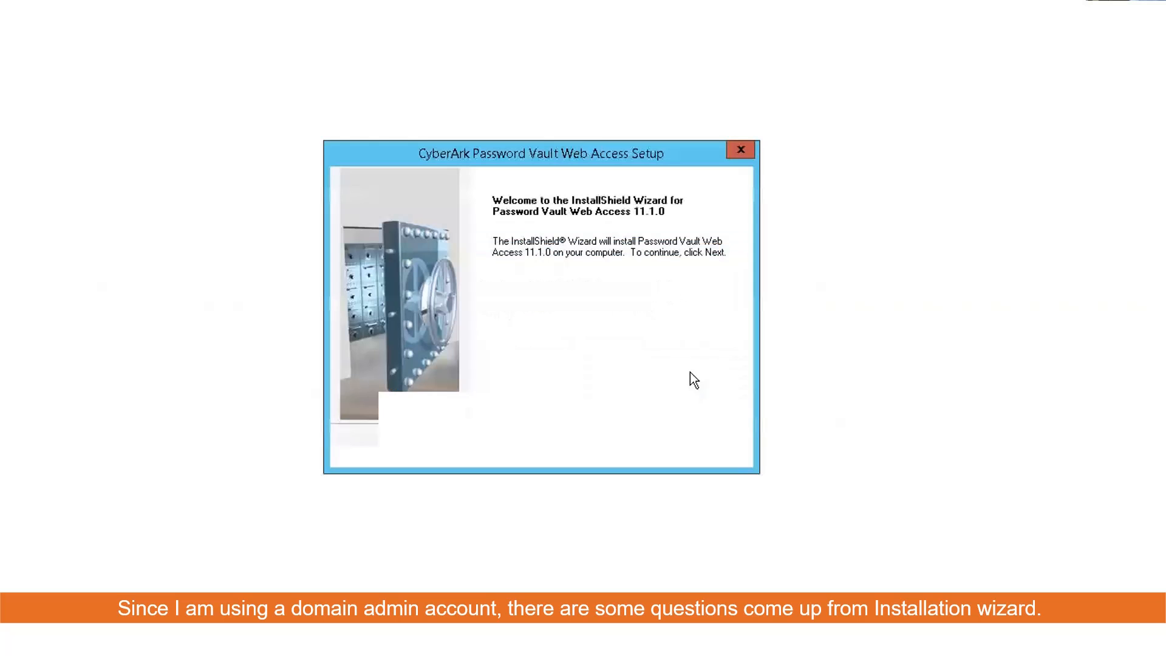
pyautogui.click(637, 448)
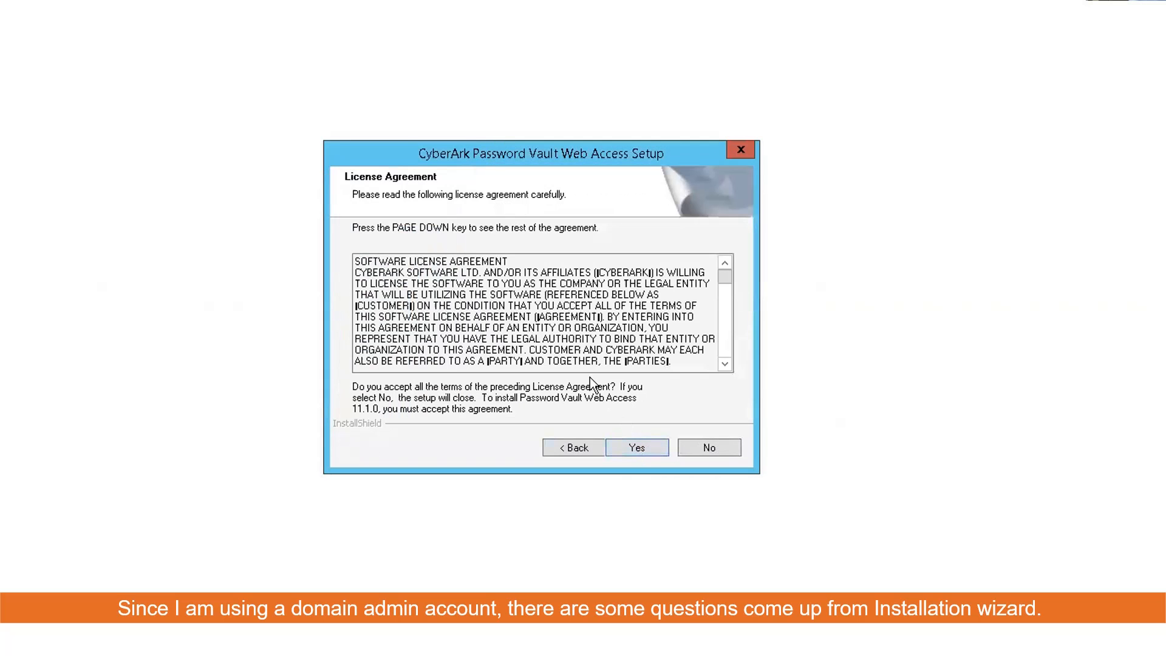
pyautogui.click(638, 448)
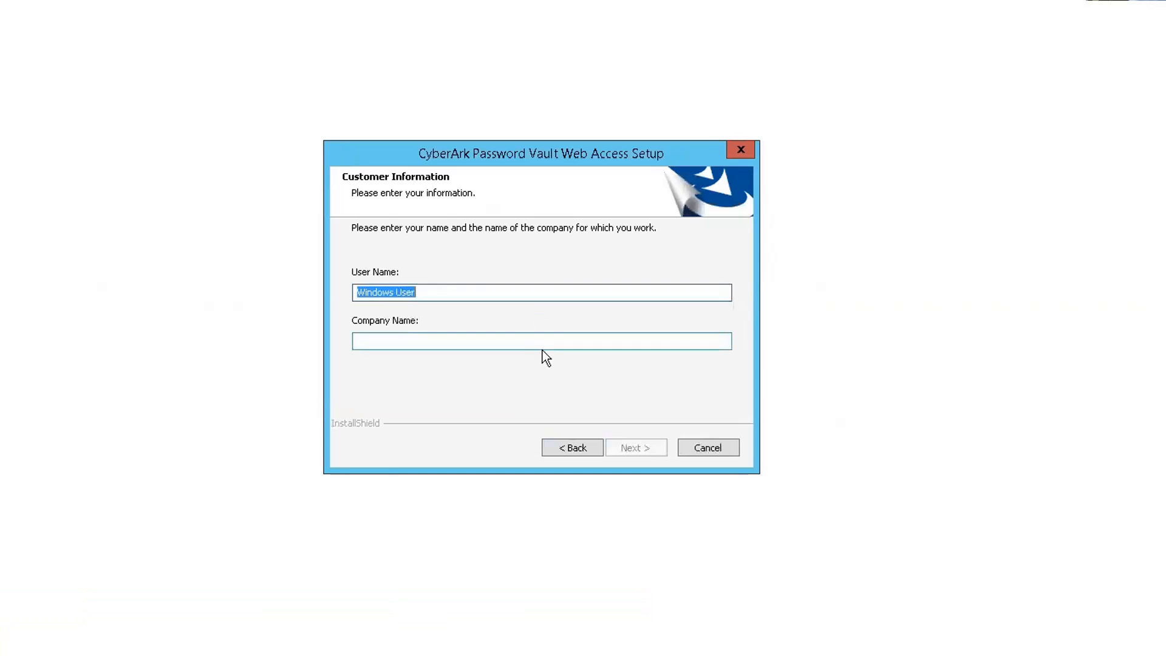
# Step: Enter company name 51Sec and keep default folders and full plus mobile Setup Type
pyautogui.click(546, 341)
pyautogui.write('51Sec')
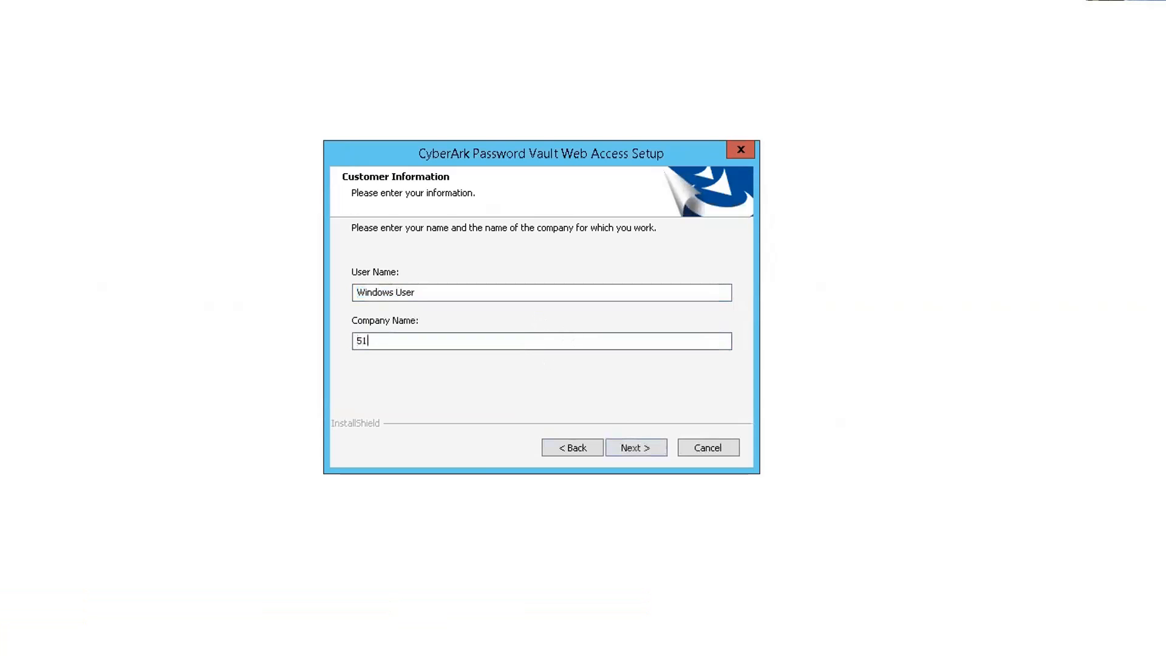
pyautogui.click(638, 447)
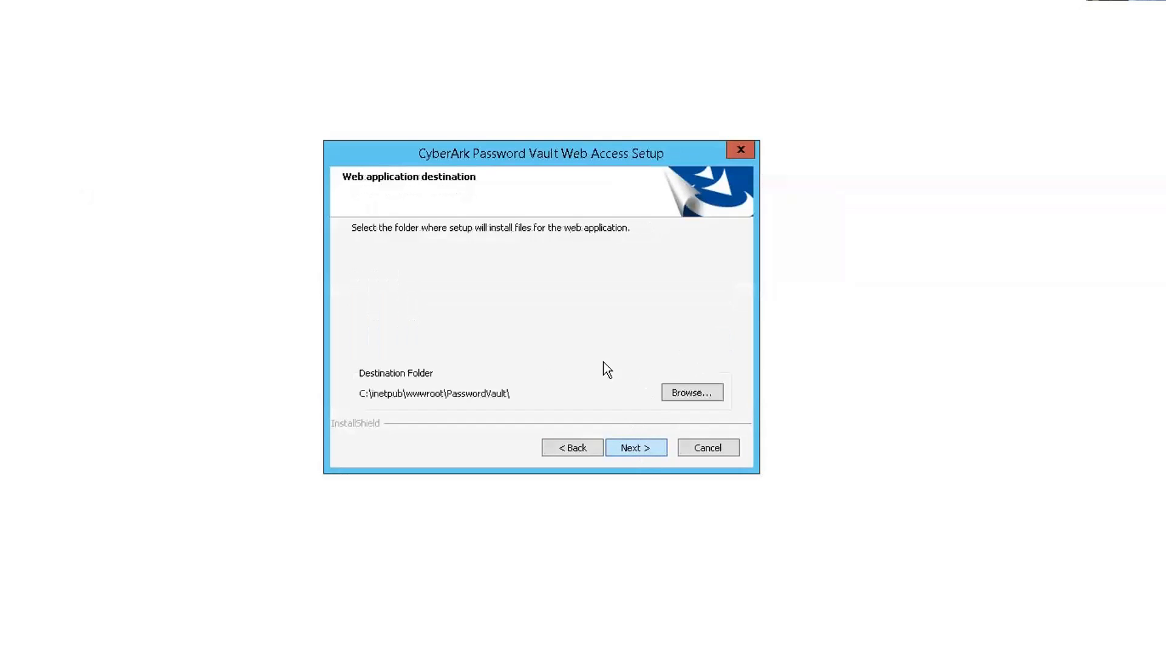
pyautogui.click(632, 448)
pyautogui.click(634, 450)
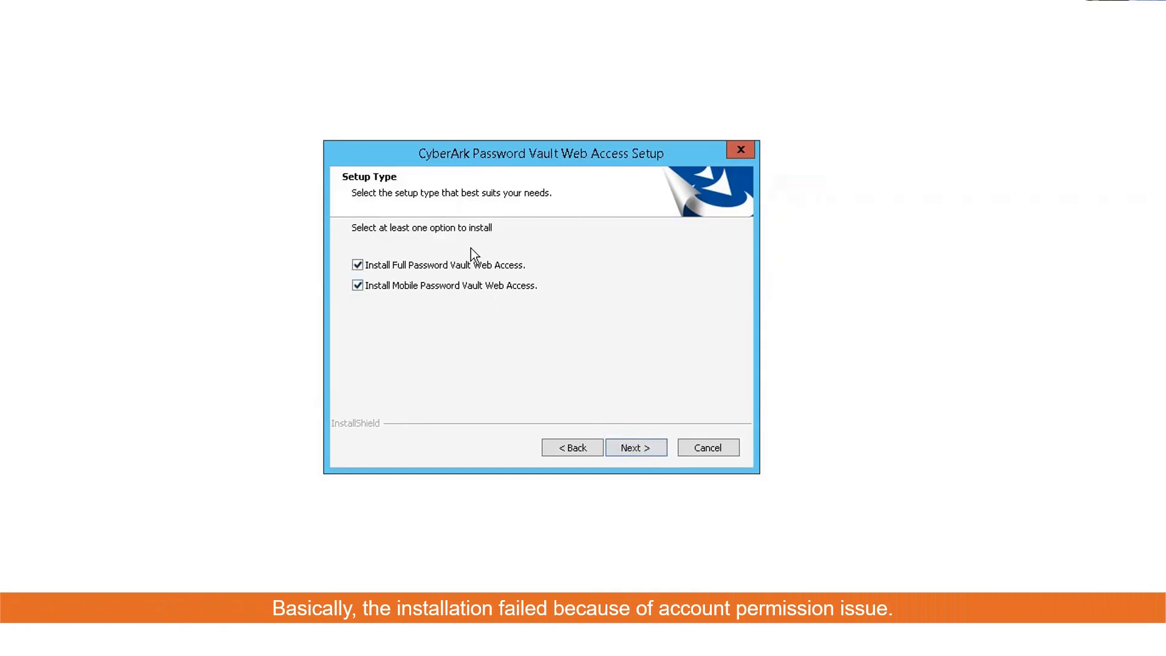
pyautogui.click(636, 447)
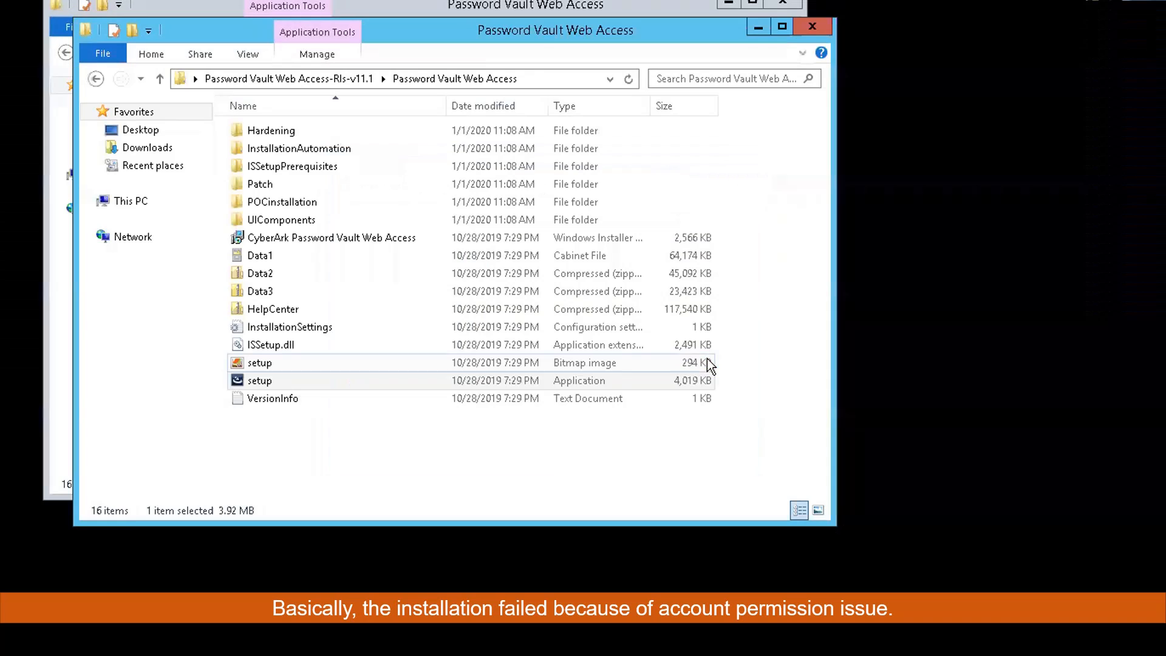
# Step: Relaunch setup.exe as administrator and approve the User Account Control prompt
pyautogui.rightClick(408, 391)
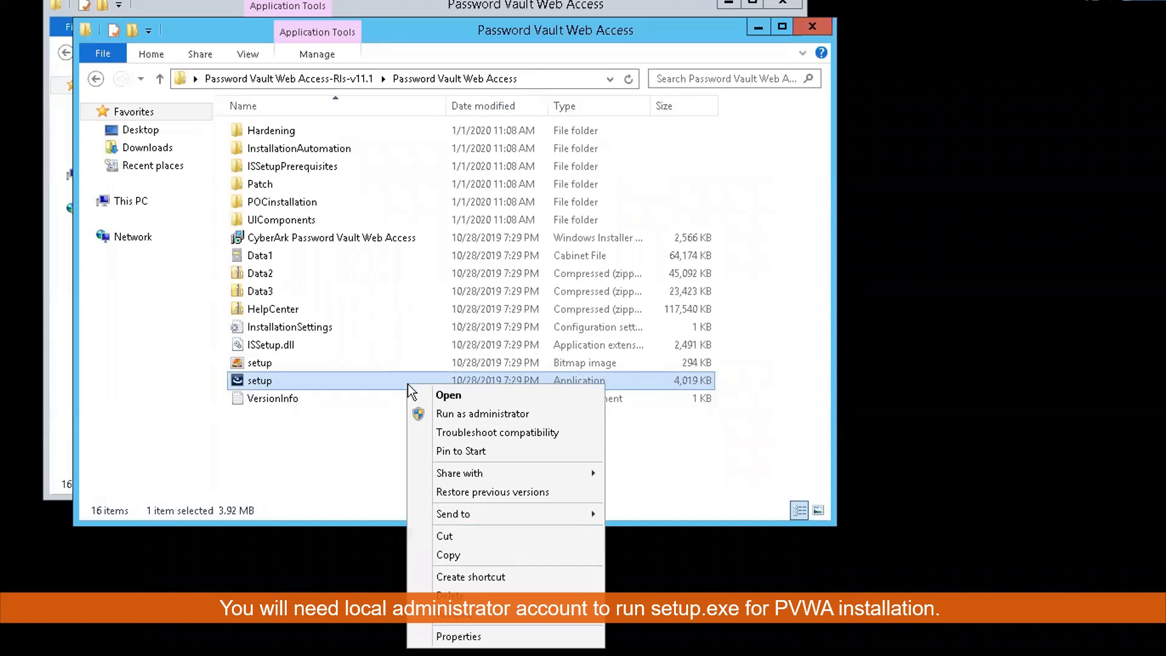
pyautogui.click(448, 416)
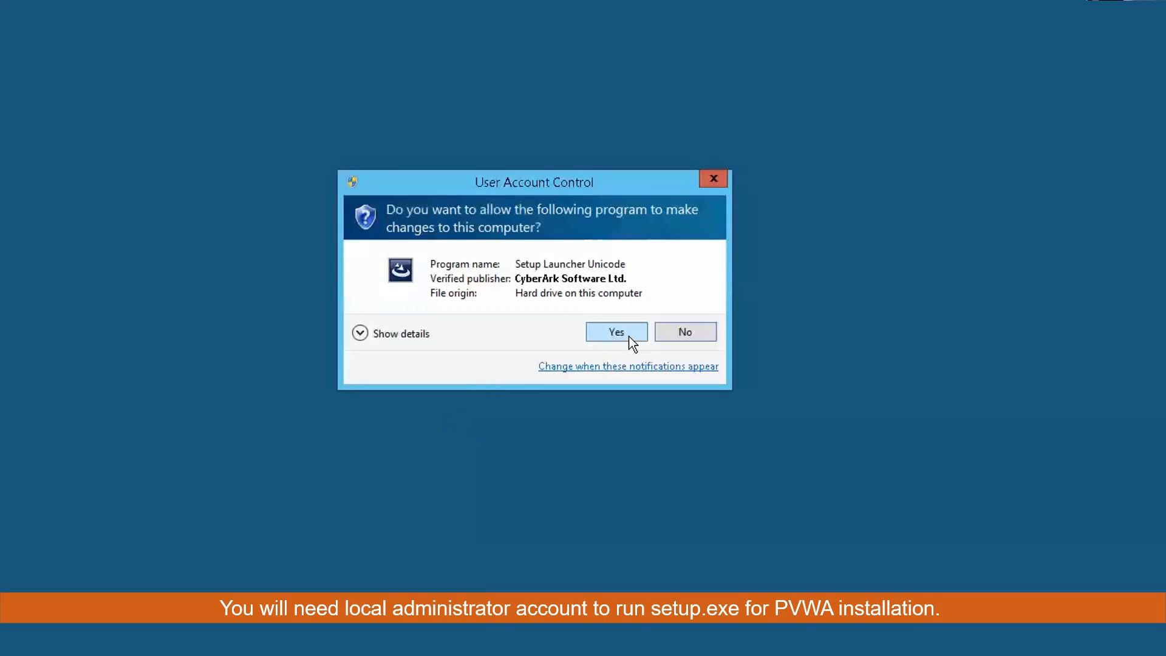
pyautogui.click(630, 337)
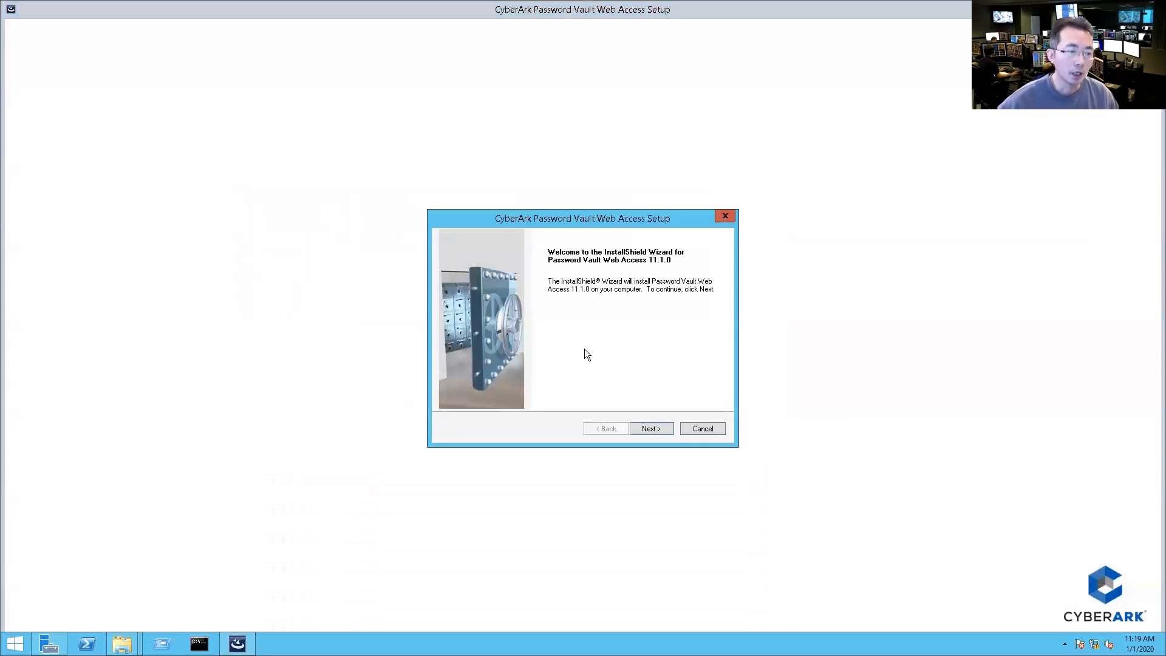
# Step: Accept the licence, enter company name '51Se', and keep default folders and full plus mobile Setup Type
pyautogui.click(657, 430)
pyautogui.click(648, 428)
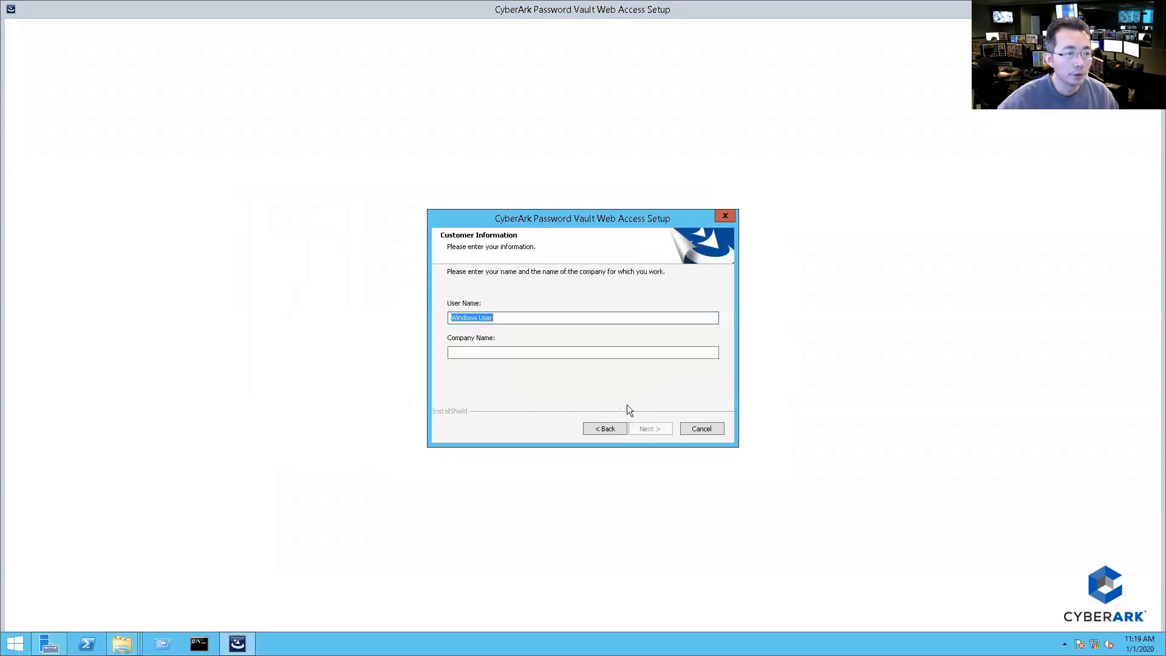
pyautogui.click(583, 355)
pyautogui.write('51Sec')
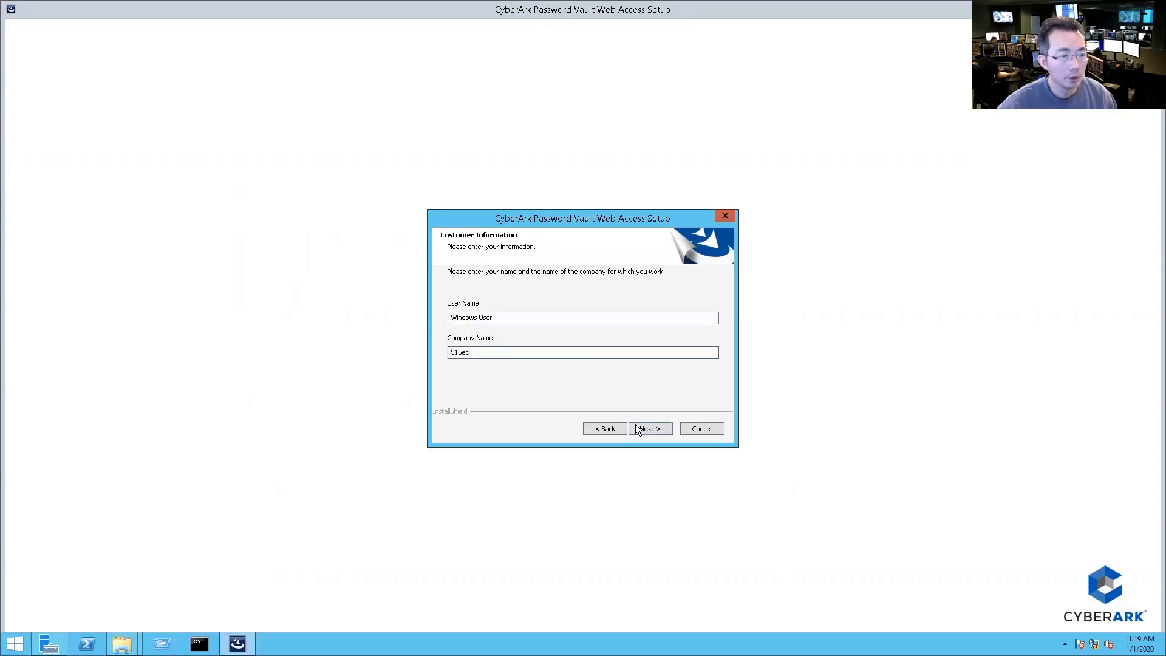
pyautogui.click(638, 429)
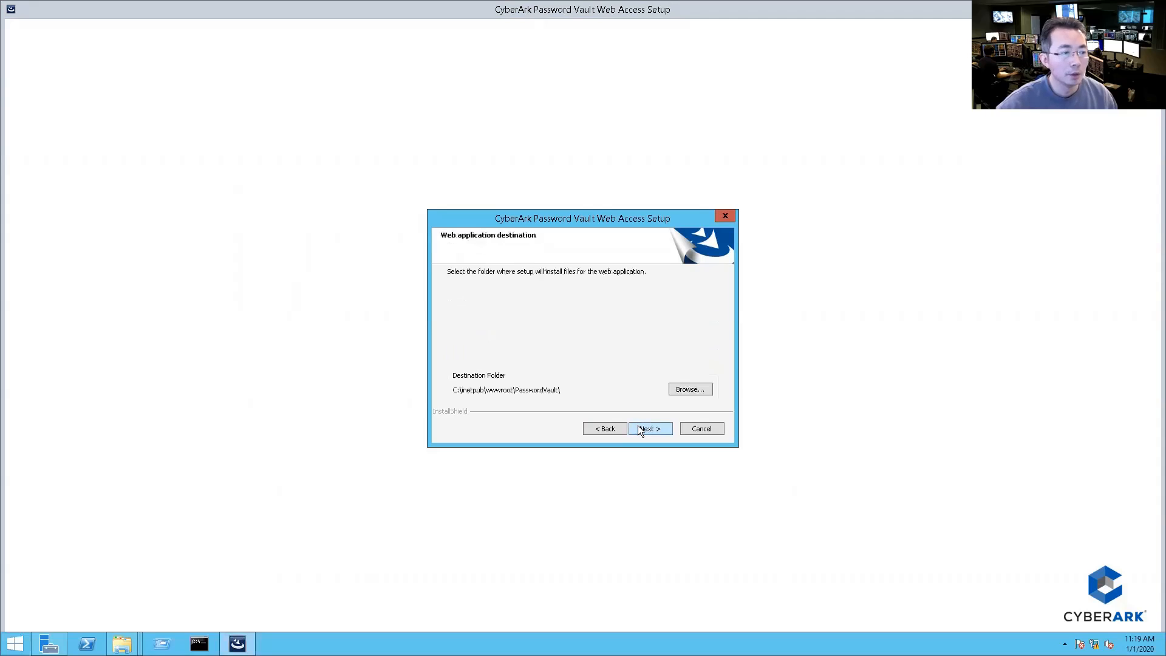
pyautogui.click(647, 430)
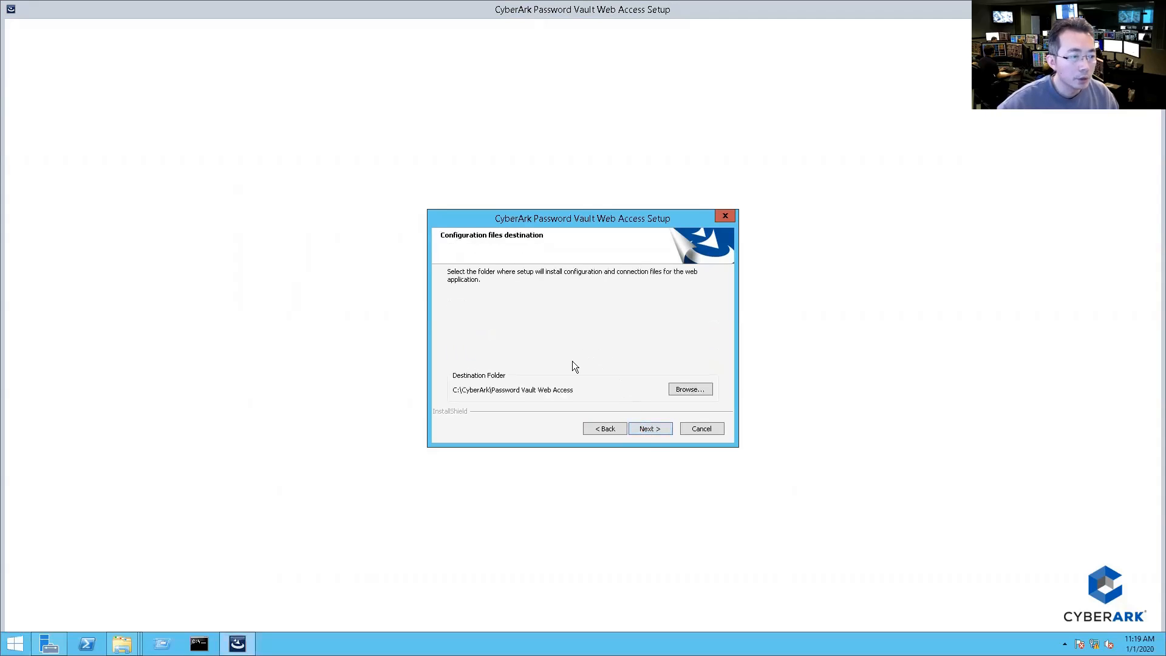
pyautogui.click(649, 429)
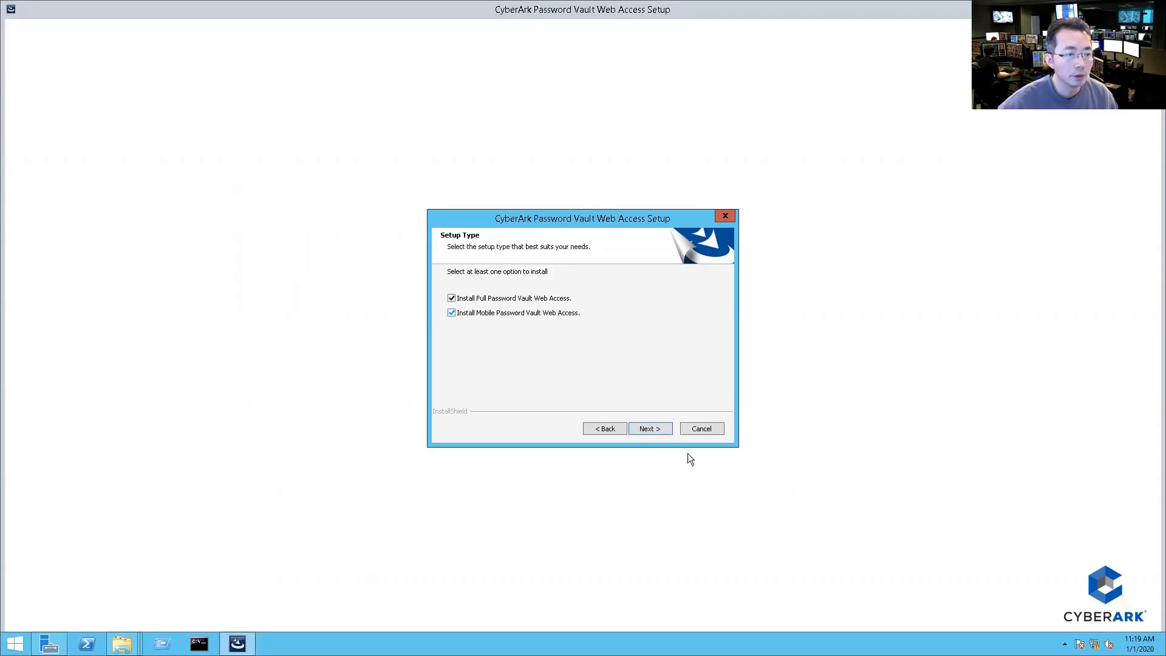
pyautogui.click(652, 429)
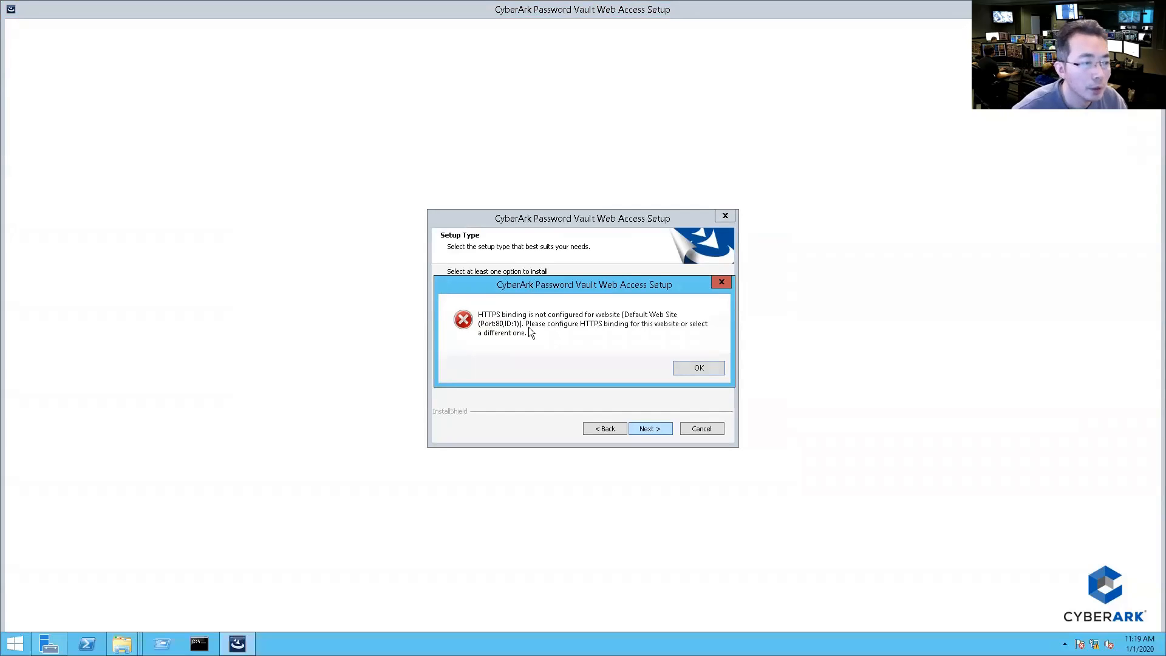
# Step: Dismiss the HTTPS binding error, keep Default Web Site, and switch to Server Manager
pyautogui.click(698, 369)
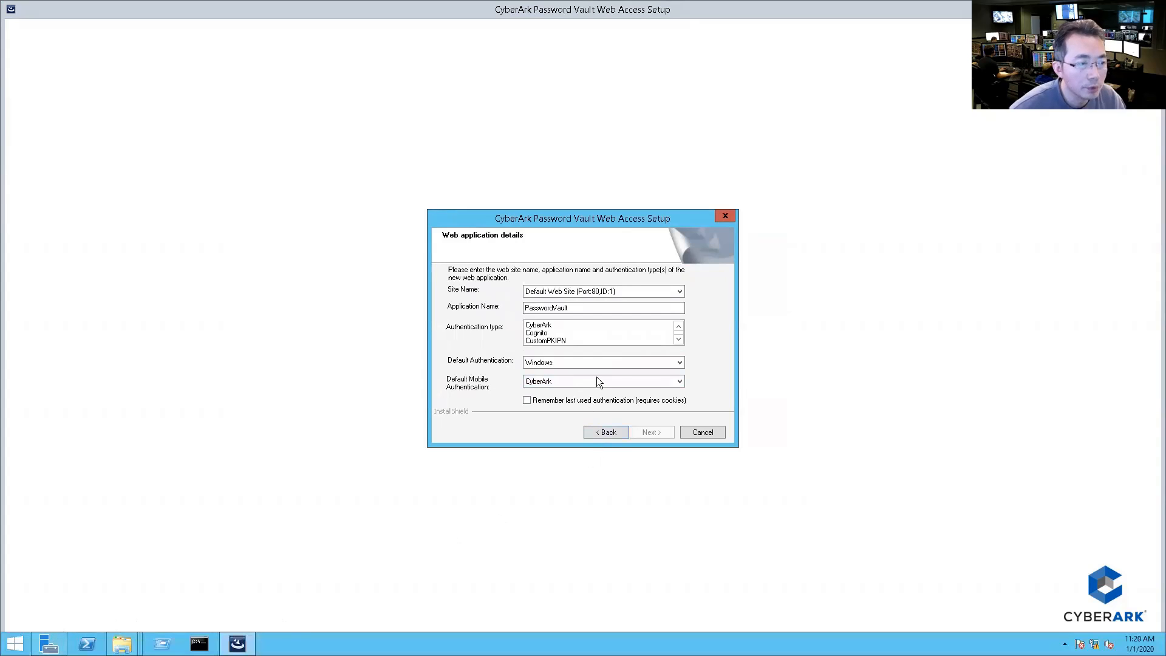
pyautogui.click(647, 292)
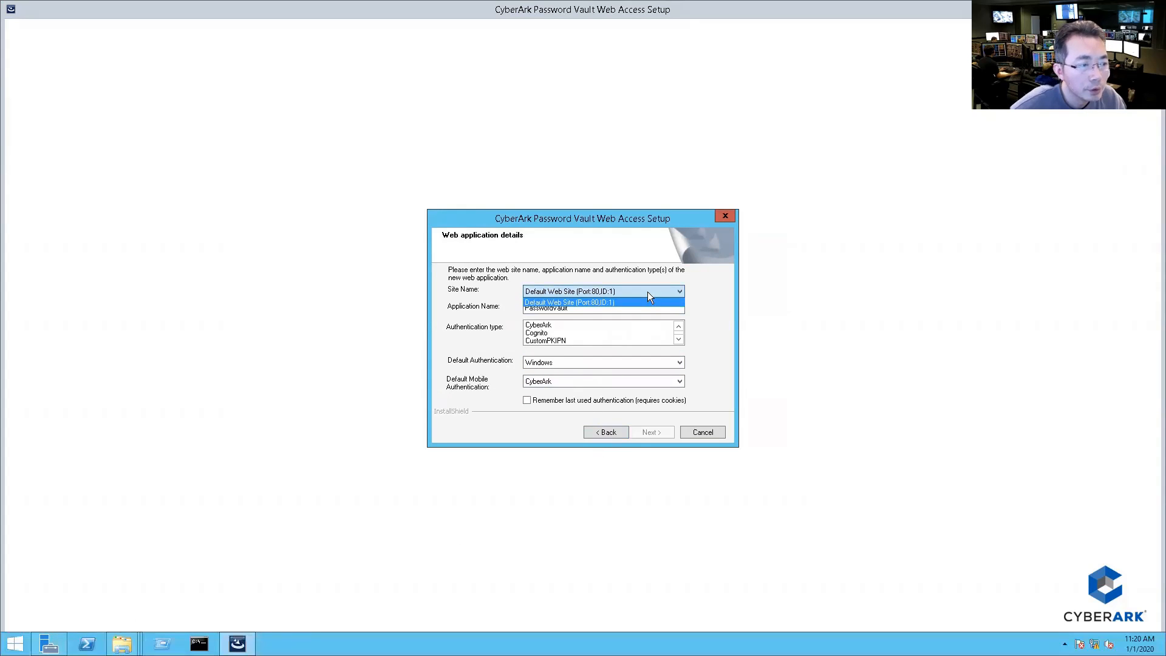
pyautogui.click(647, 291)
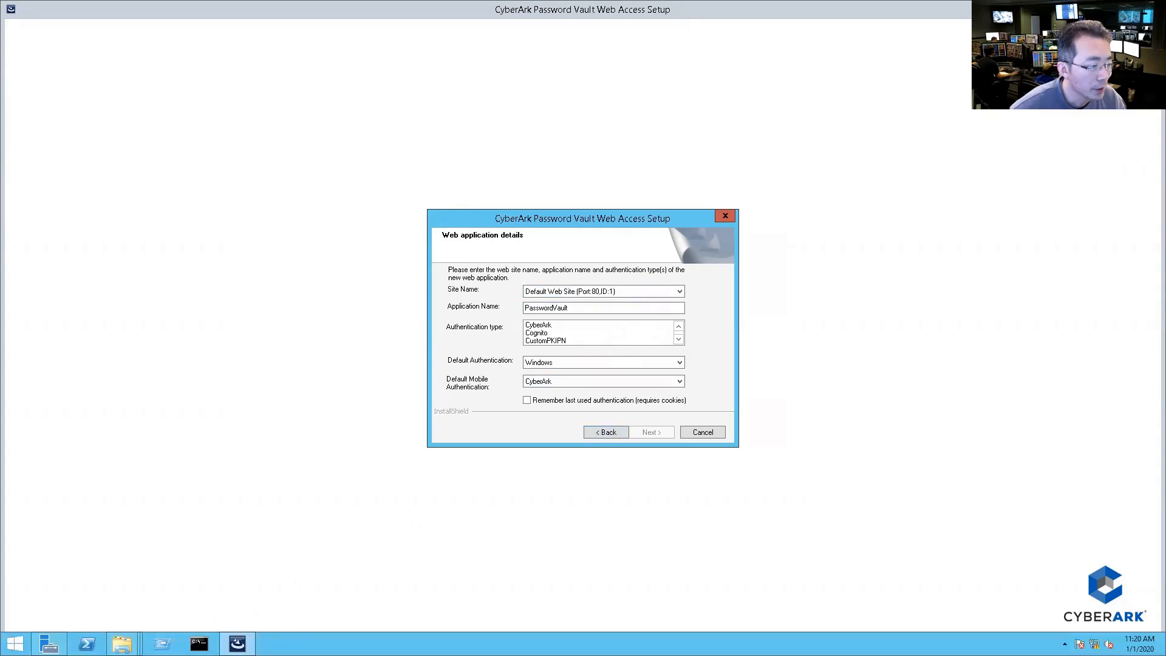
pyautogui.click(49, 643)
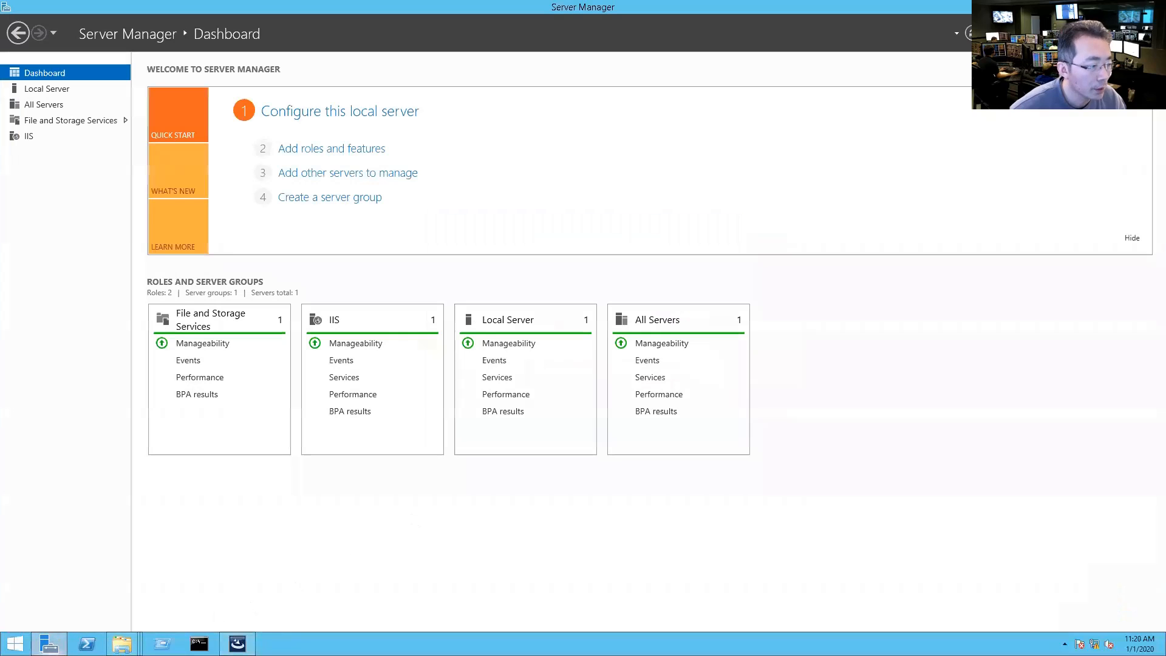
# Step: From Server Manager's IIS page, launch IIS Manager for the COMPONENTS server and expand its node
pyautogui.click(30, 138)
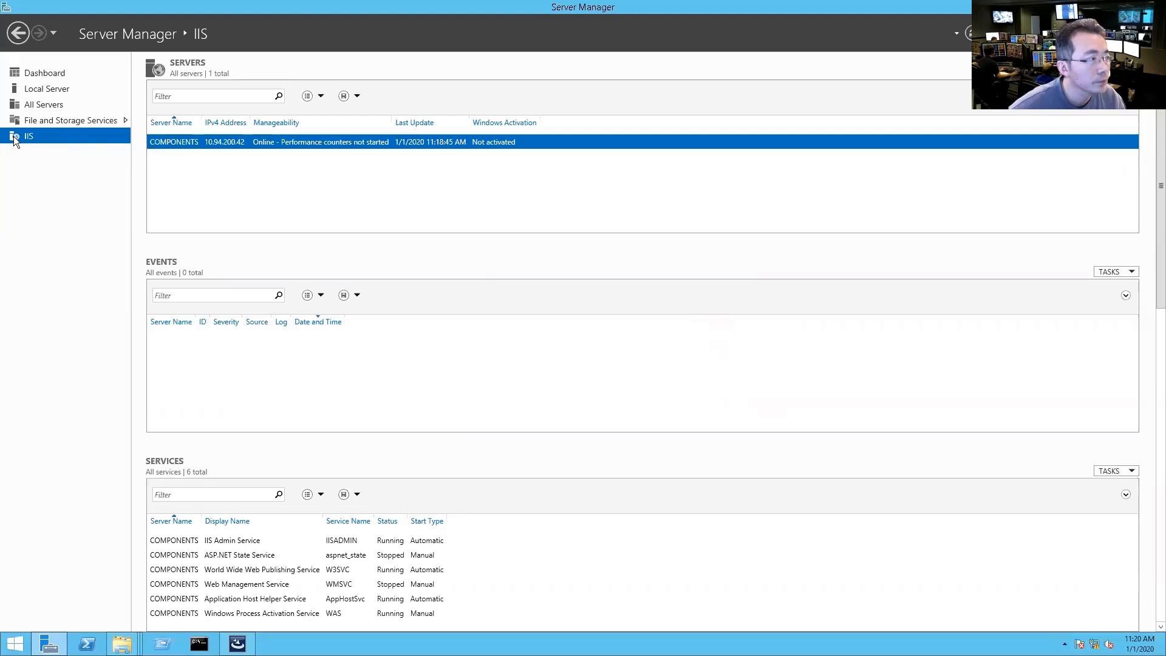
pyautogui.rightClick(179, 139)
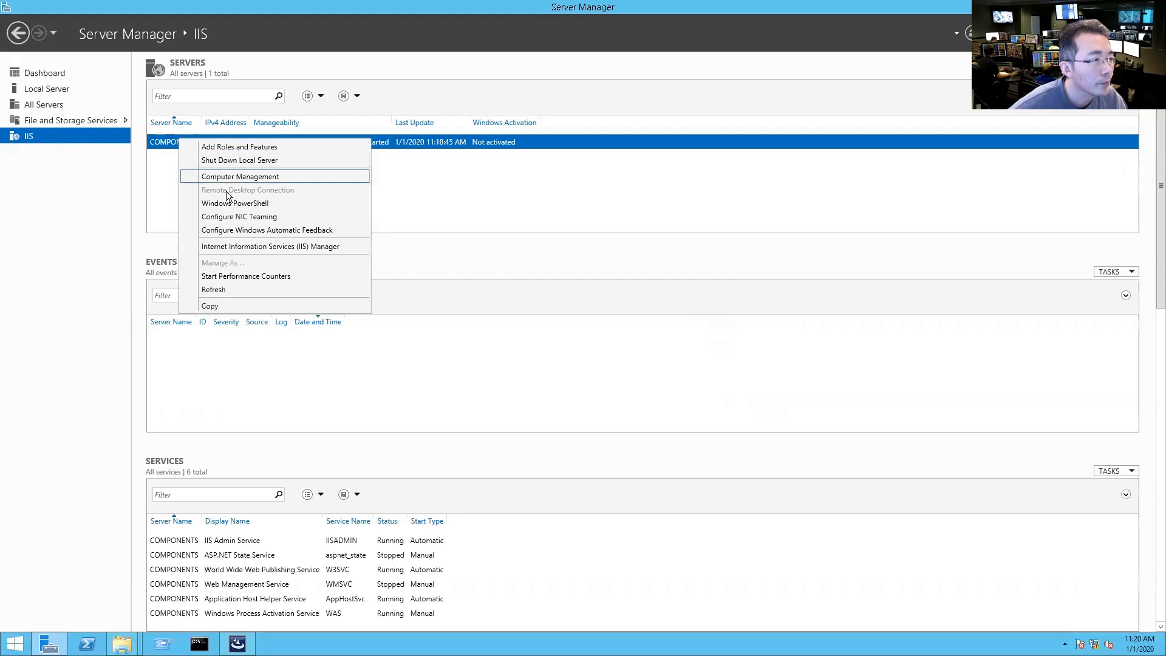
pyautogui.click(271, 250)
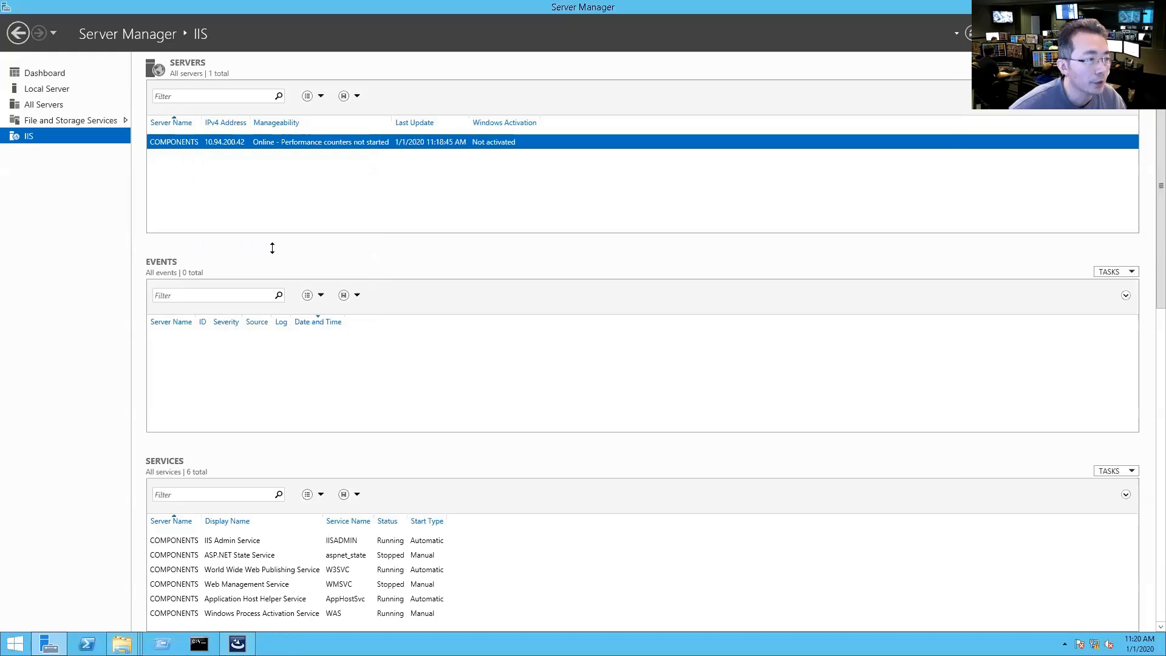
pyautogui.doubleClick(127, 179)
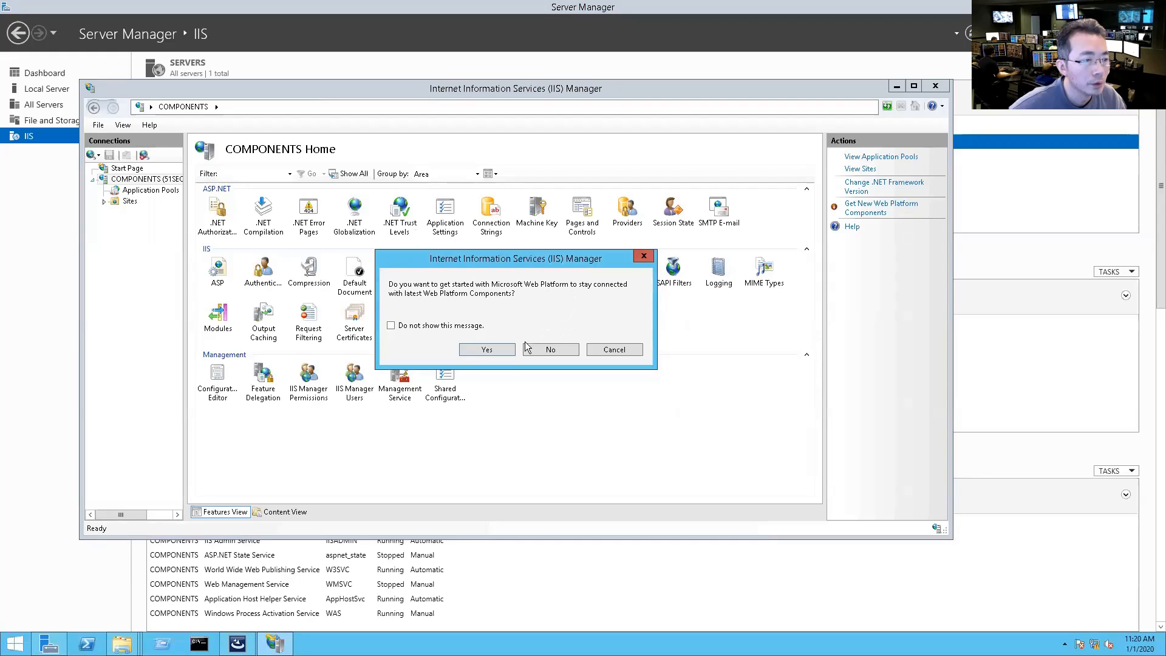
# Step: Decline the Web Platform prompt and open the Site Bindings of Default Web Site
pyautogui.click(550, 350)
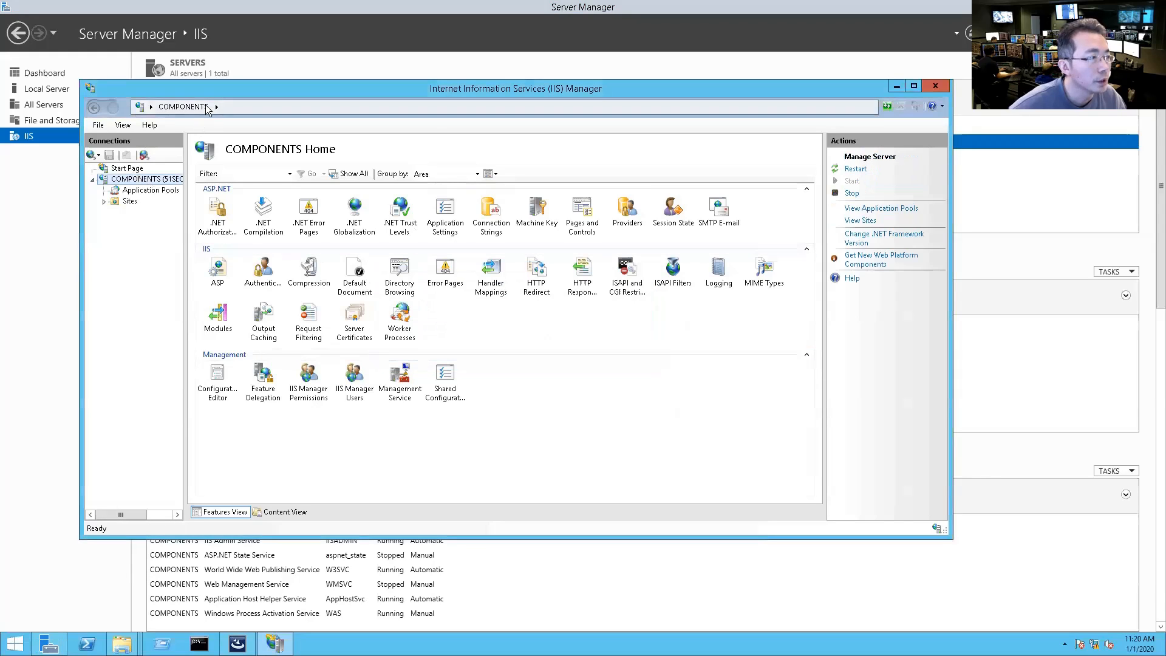
pyautogui.doubleClick(215, 89)
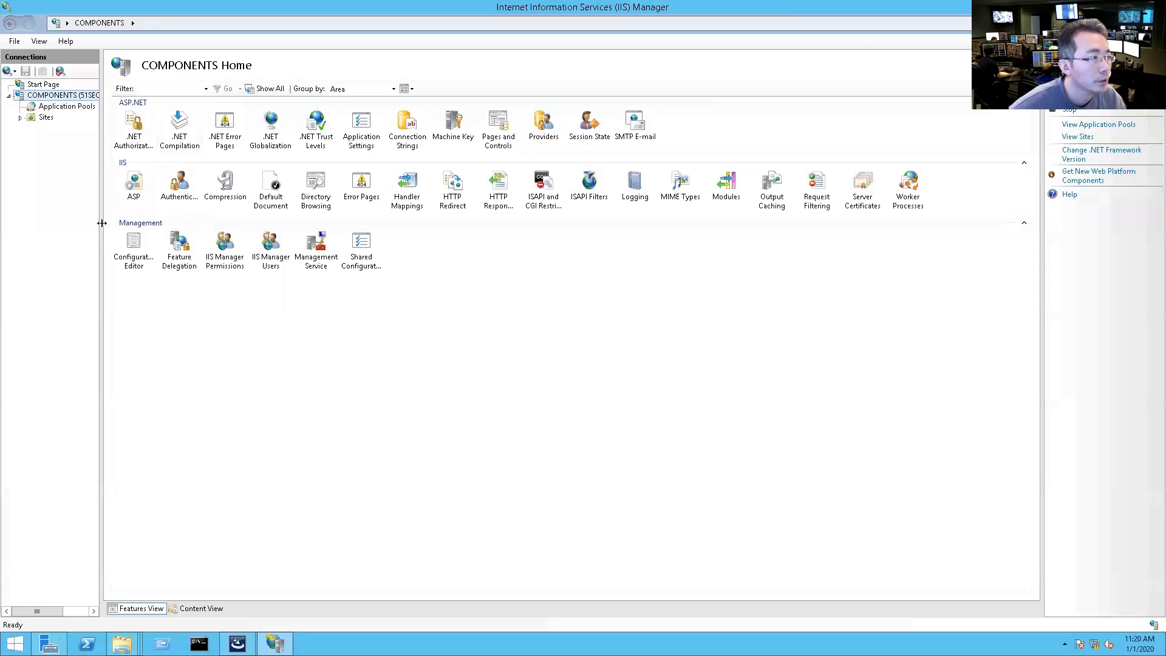
pyautogui.moveTo(102, 226); pyautogui.dragTo(273, 208)
pyautogui.click(20, 117)
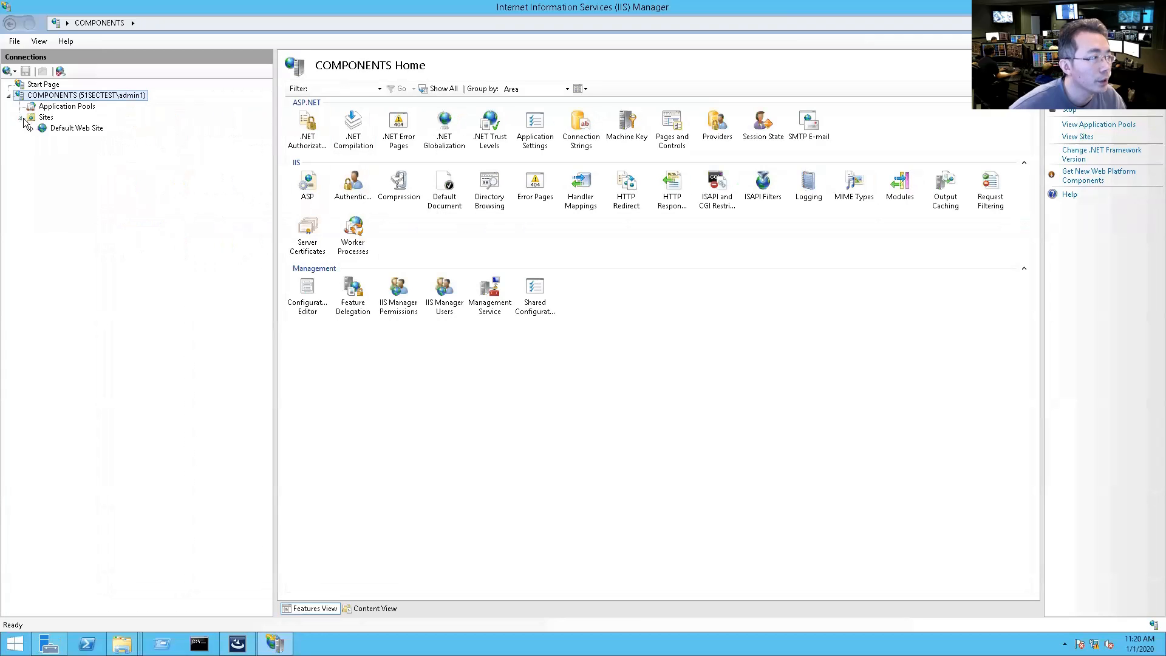
pyautogui.click(64, 129)
pyautogui.doubleClick(65, 129)
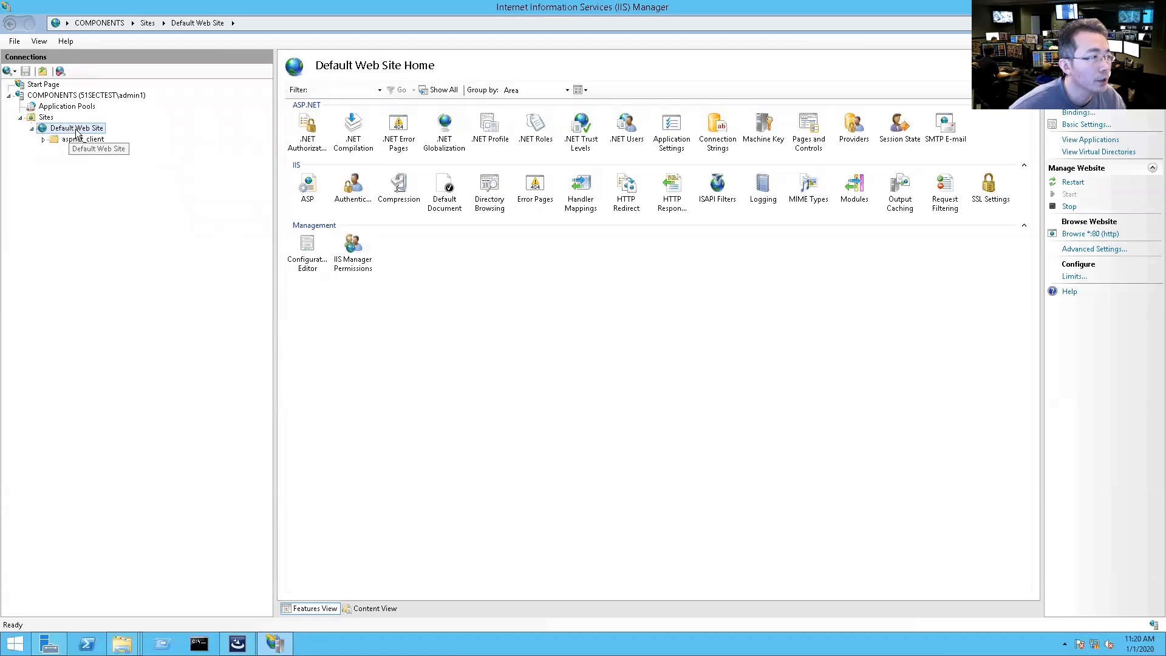
pyautogui.rightClick(75, 130)
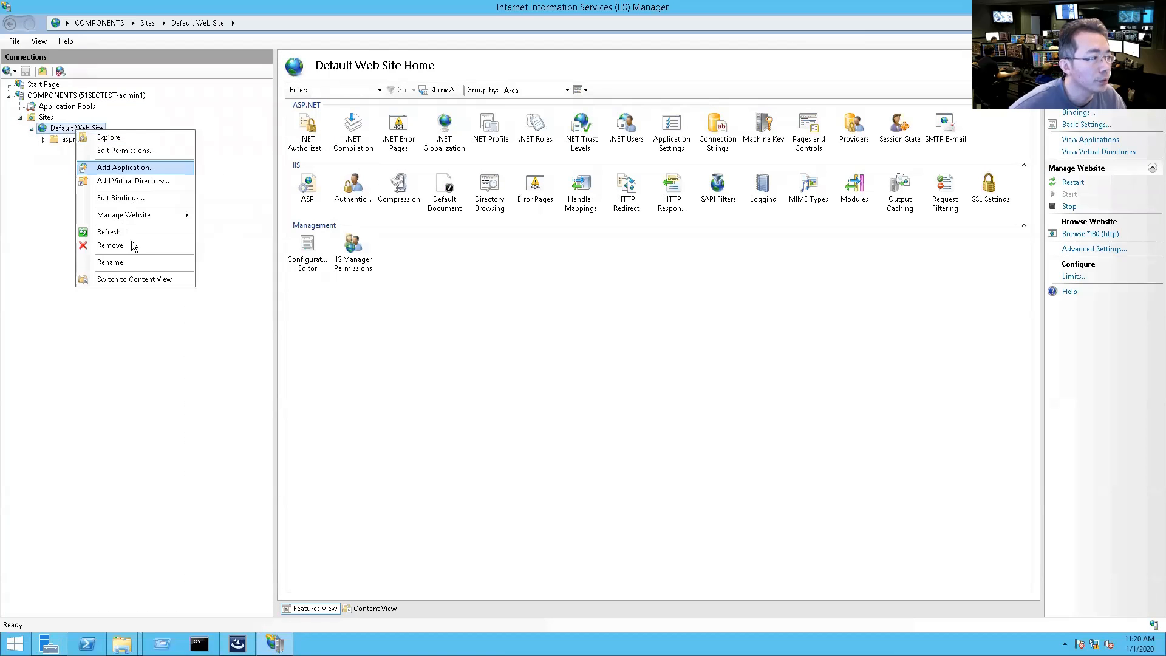
pyautogui.click(149, 198)
# Step: Inspect the existing http binding on port 80, then cancel without changes
pyautogui.click(461, 247)
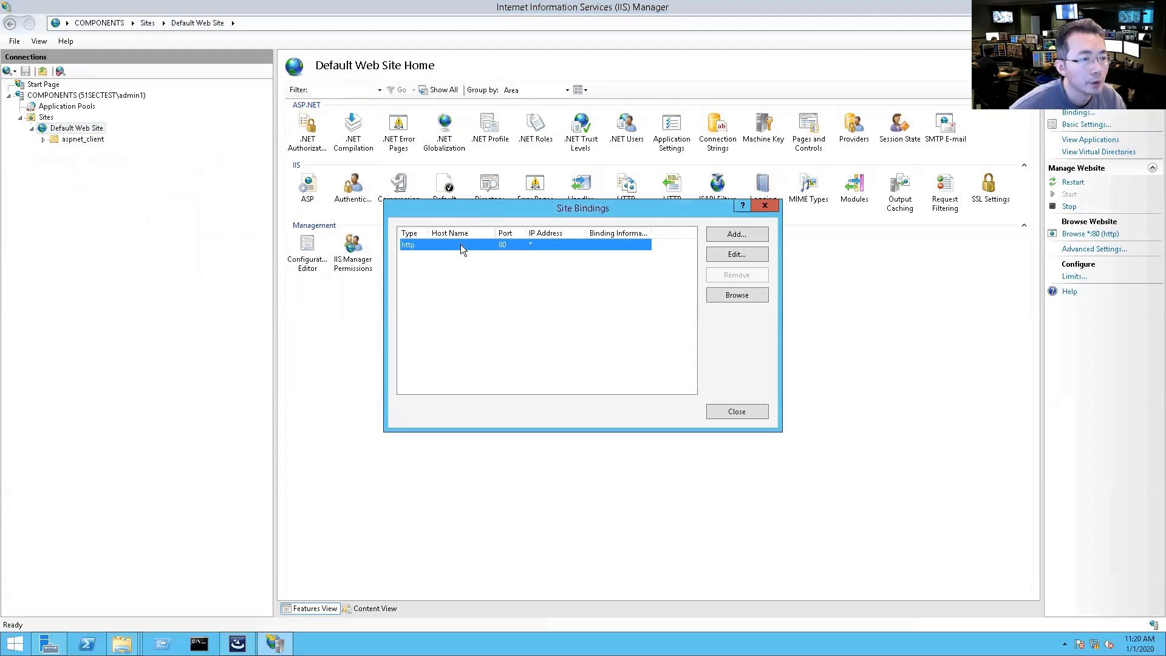
pyautogui.click(736, 254)
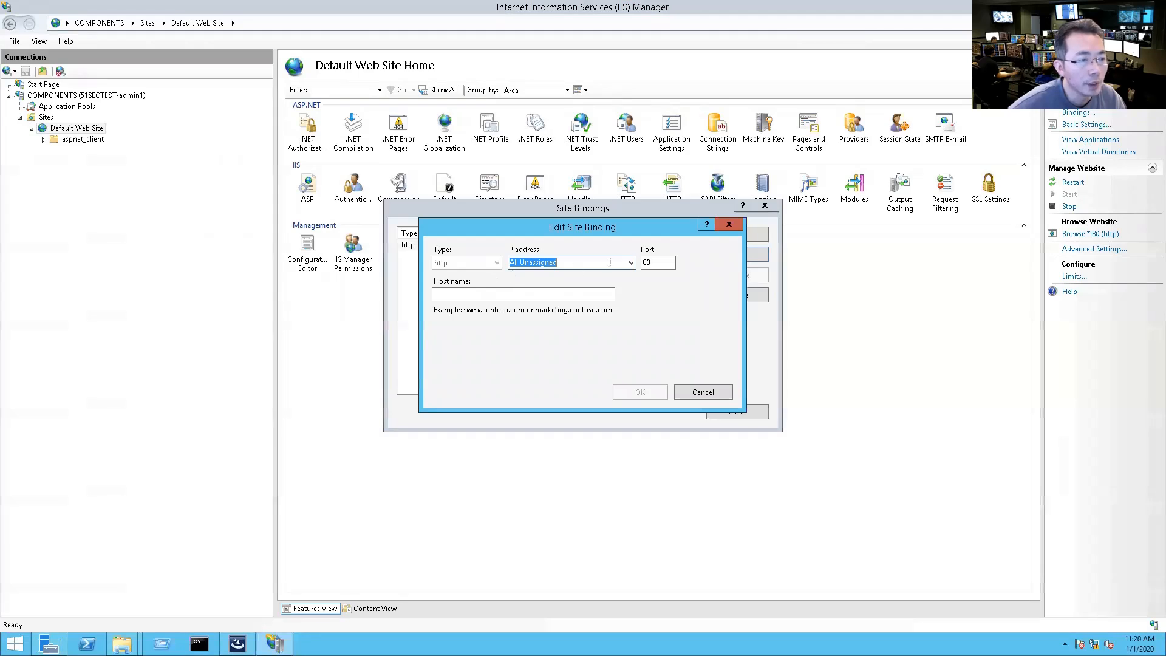
pyautogui.doubleClick(654, 262)
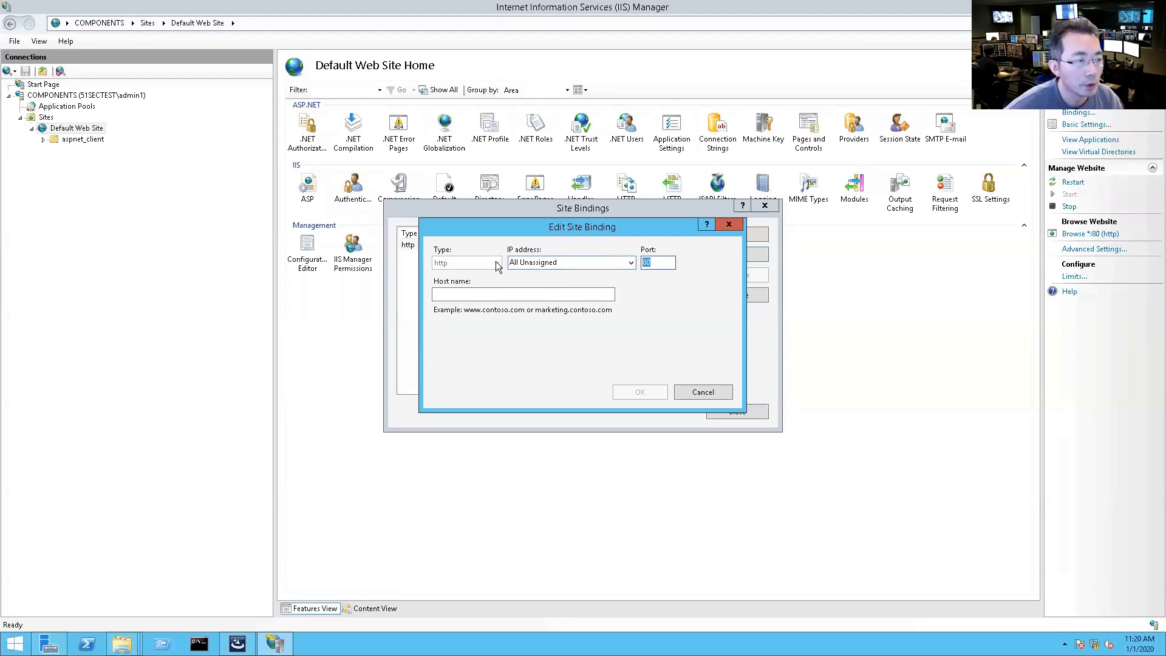
pyautogui.click(588, 262)
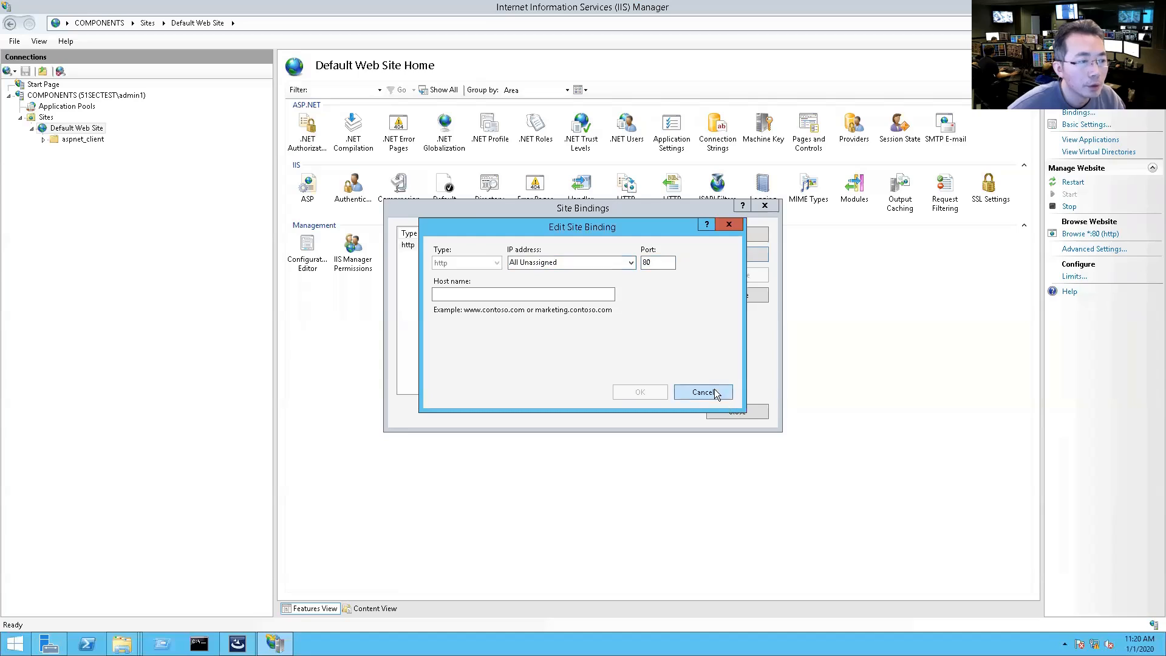
pyautogui.click(702, 392)
# Step: Add an https binding on port 443 using the WMSVC certificate and close Site Bindings
pyautogui.click(752, 235)
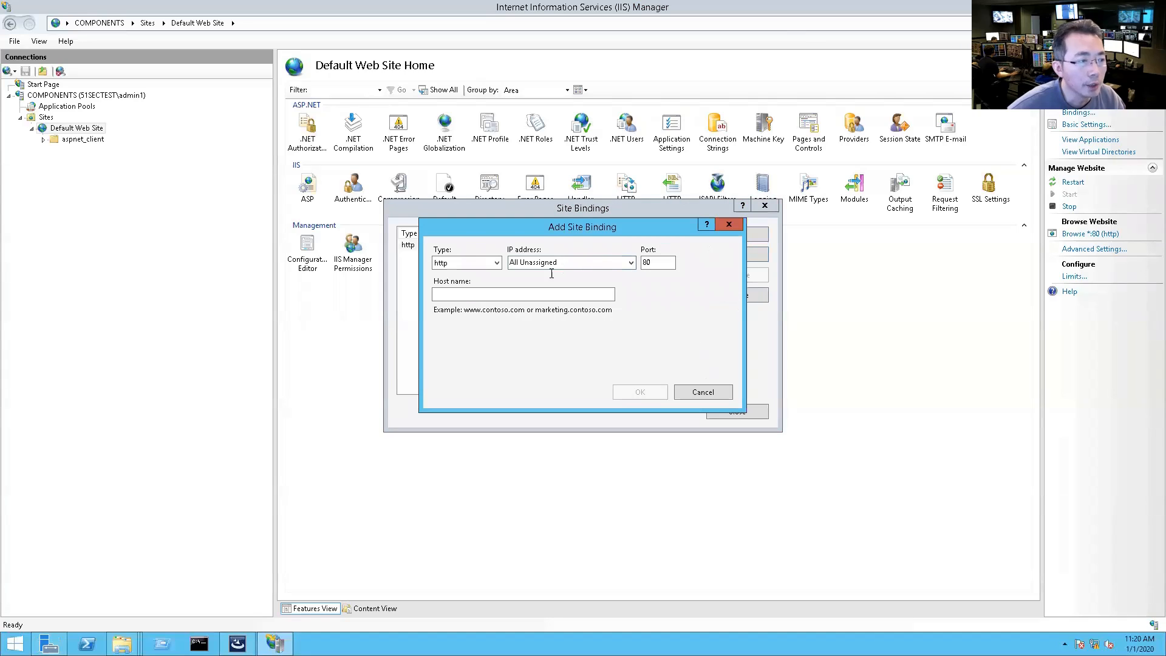
pyautogui.click(496, 263)
pyautogui.click(461, 283)
pyautogui.click(586, 360)
pyautogui.click(586, 379)
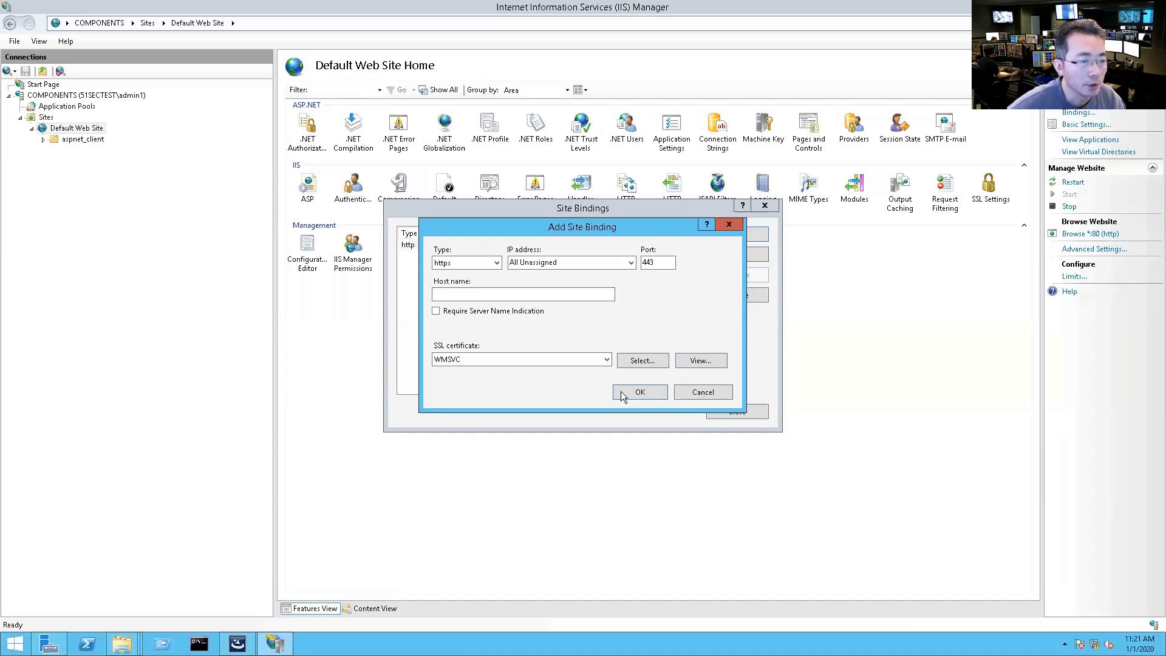
pyautogui.click(638, 392)
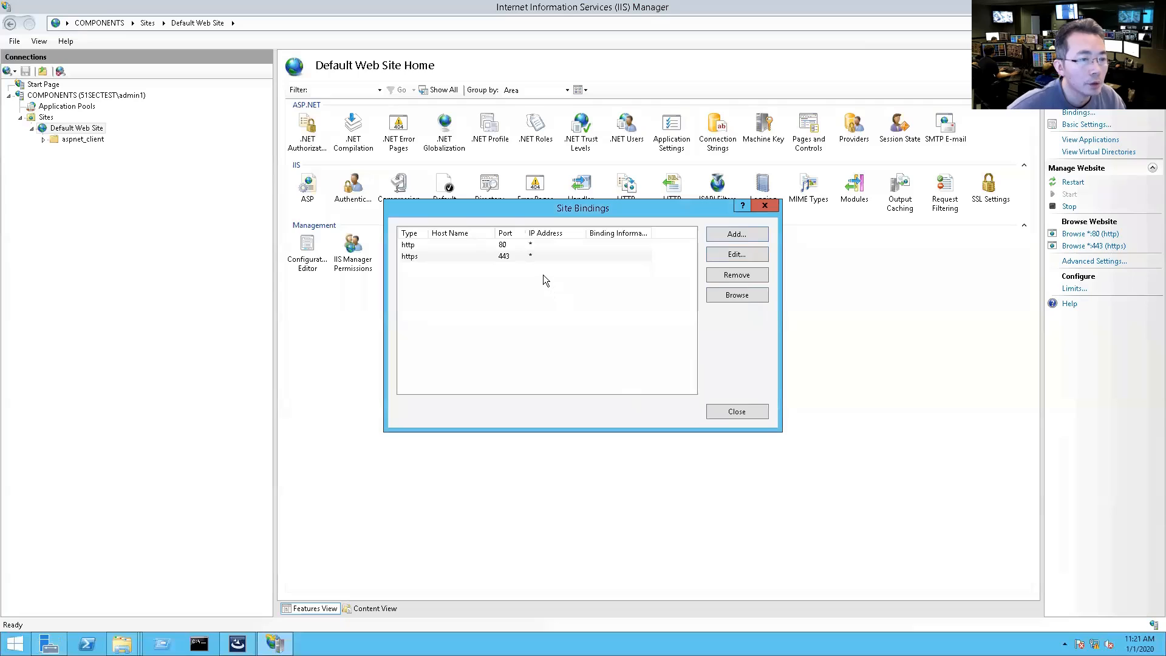
pyautogui.click(728, 413)
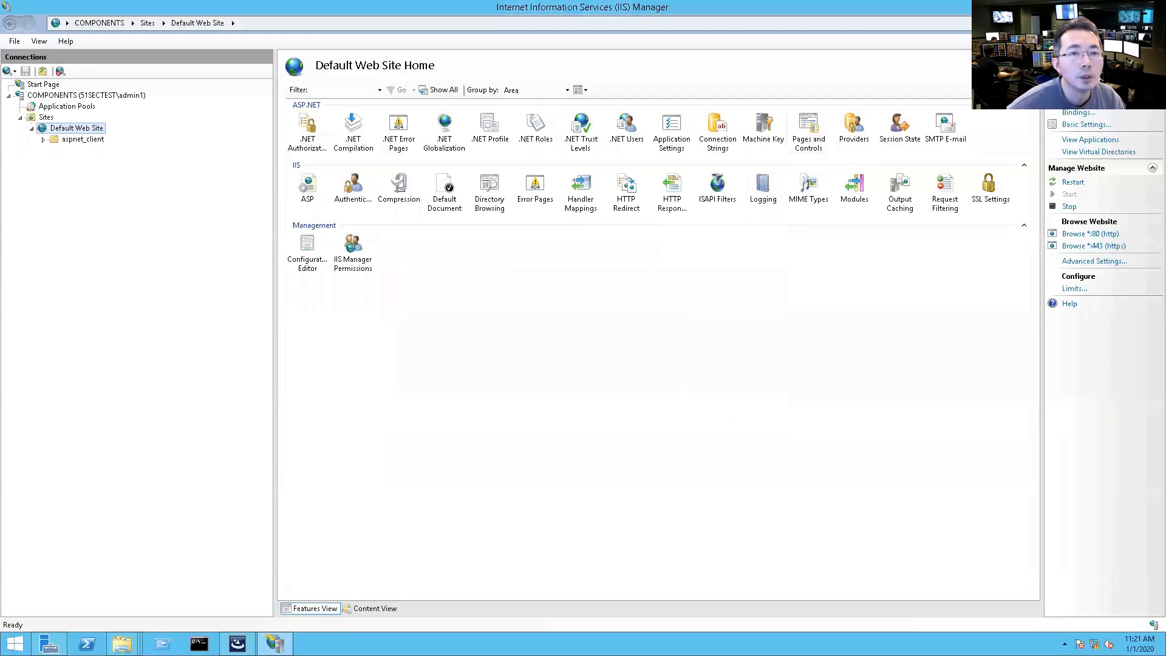
# Step: Close IIS Manager and return the wizard to Web application details with Default Web Site
pyautogui.click(1151, 6)
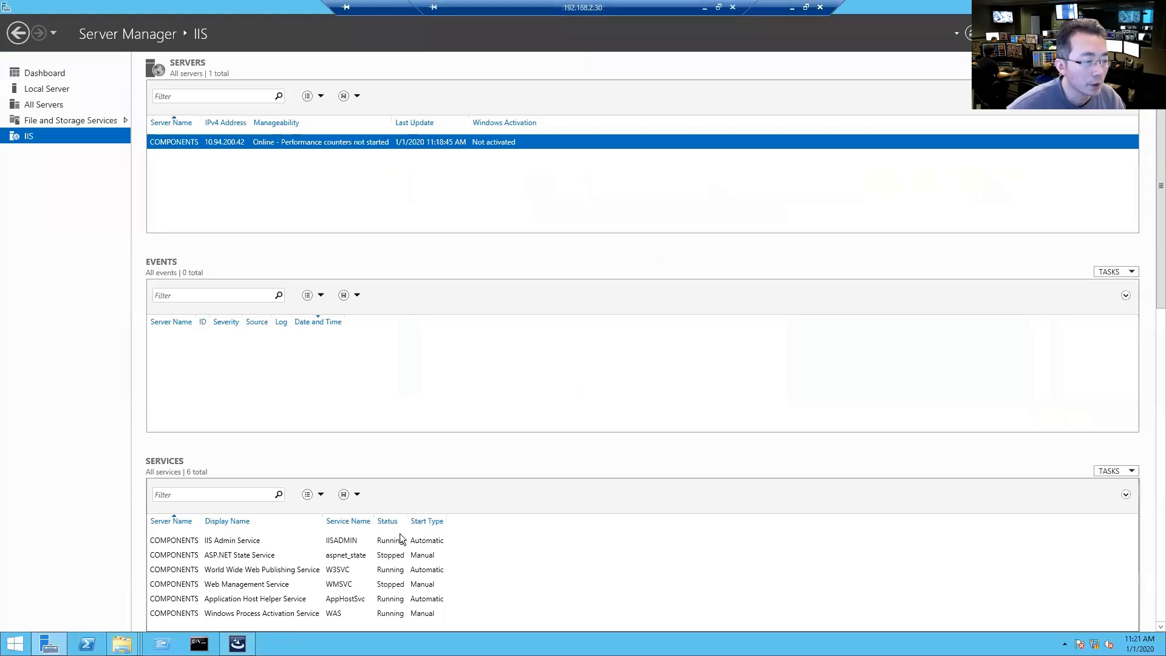
pyautogui.click(1110, 6)
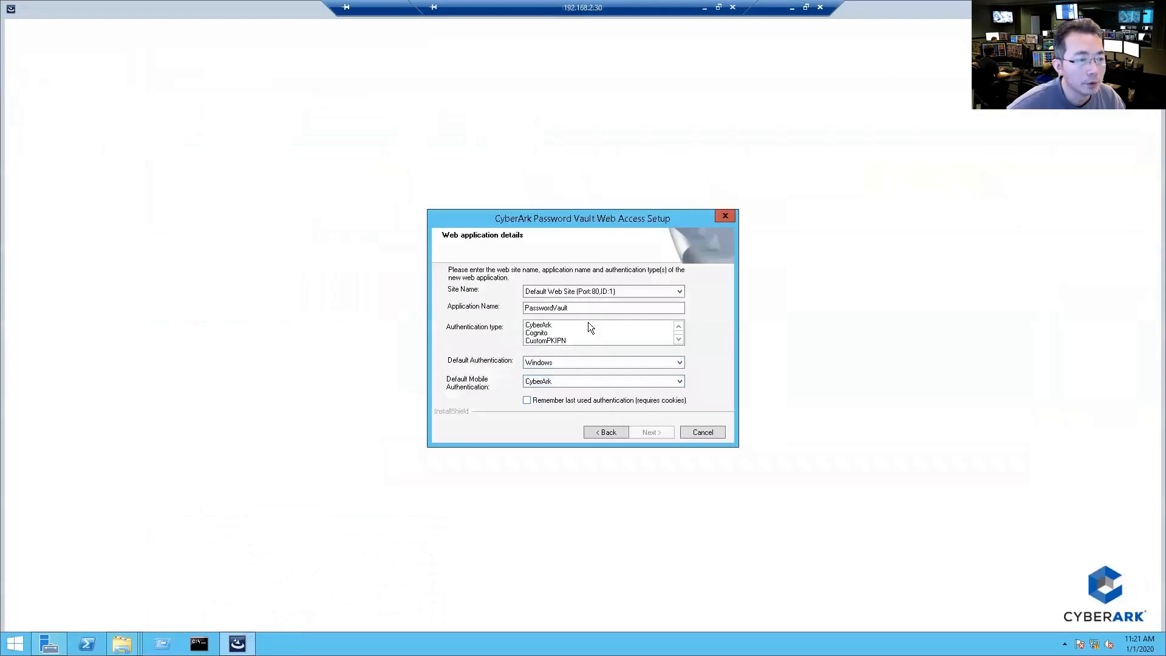
pyautogui.click(604, 430)
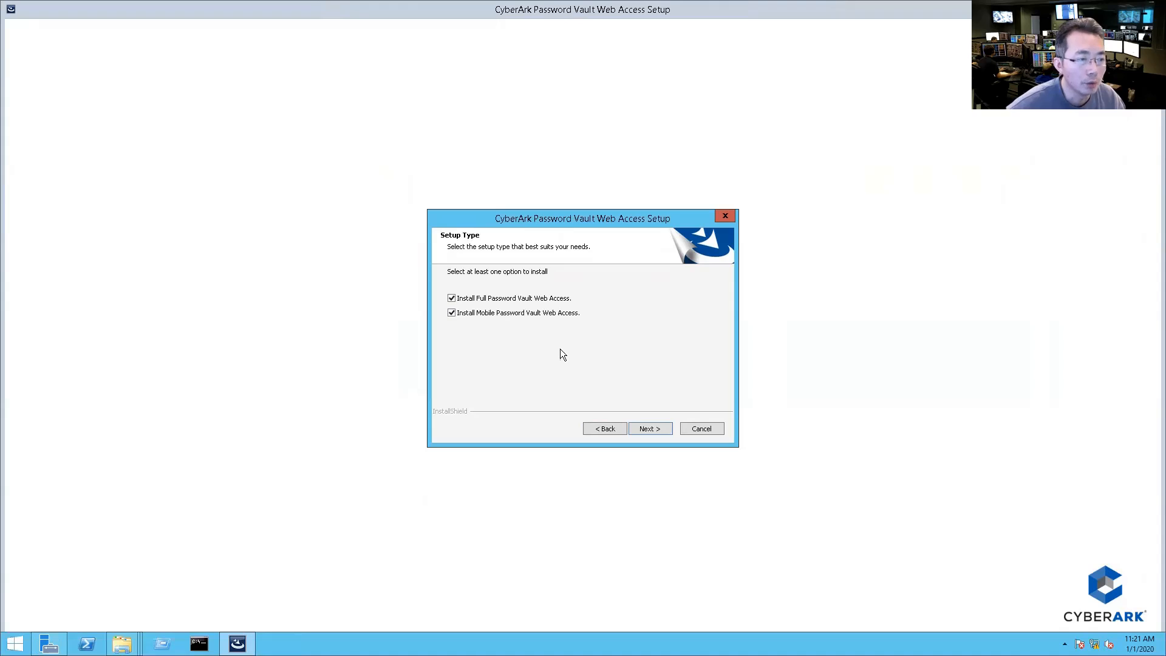
pyautogui.click(643, 431)
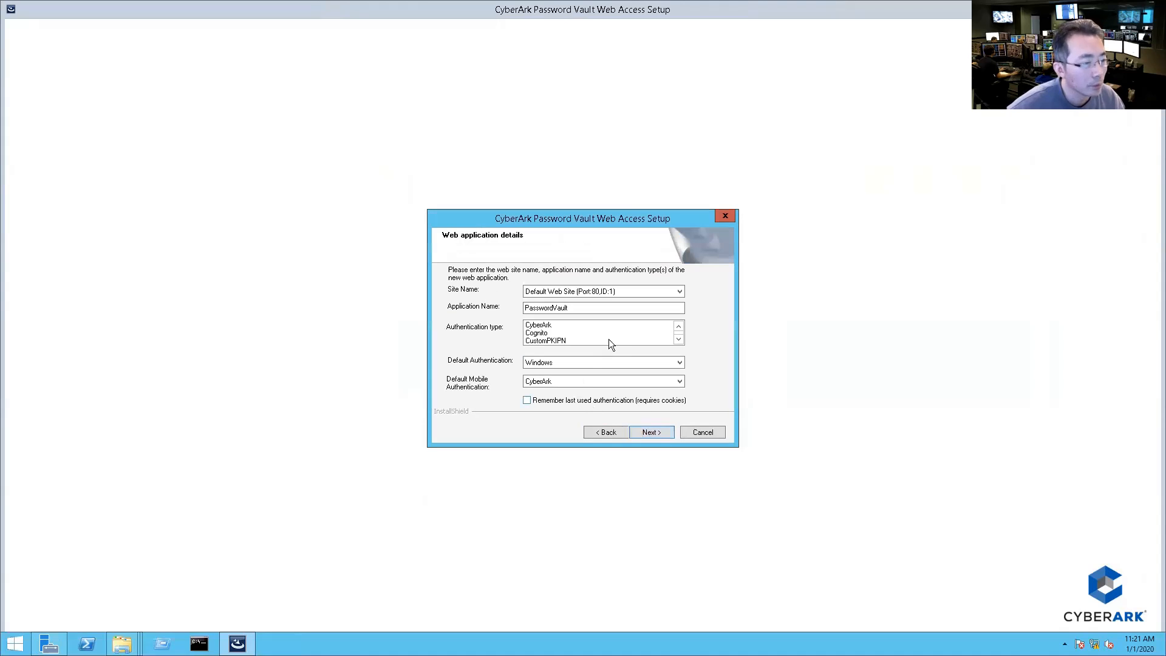
pyautogui.click(646, 290)
pyautogui.click(646, 291)
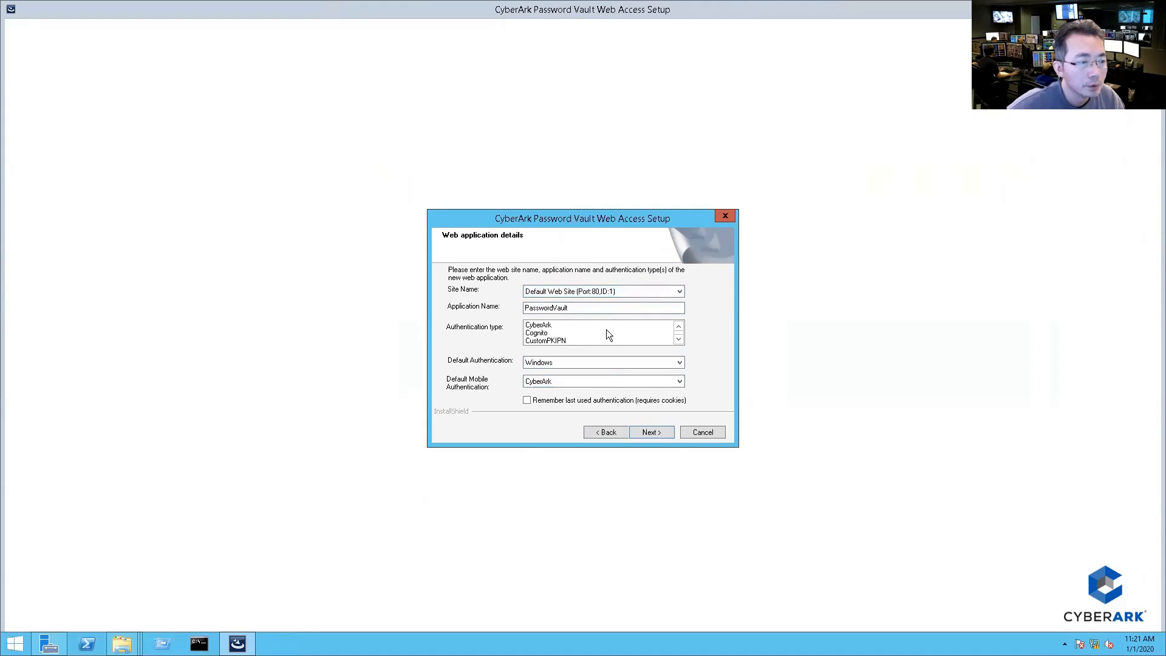
# Step: Set default authentication to CyberArk and mobile authentication to [None] after LDAP is rejected
pyautogui.click(625, 381)
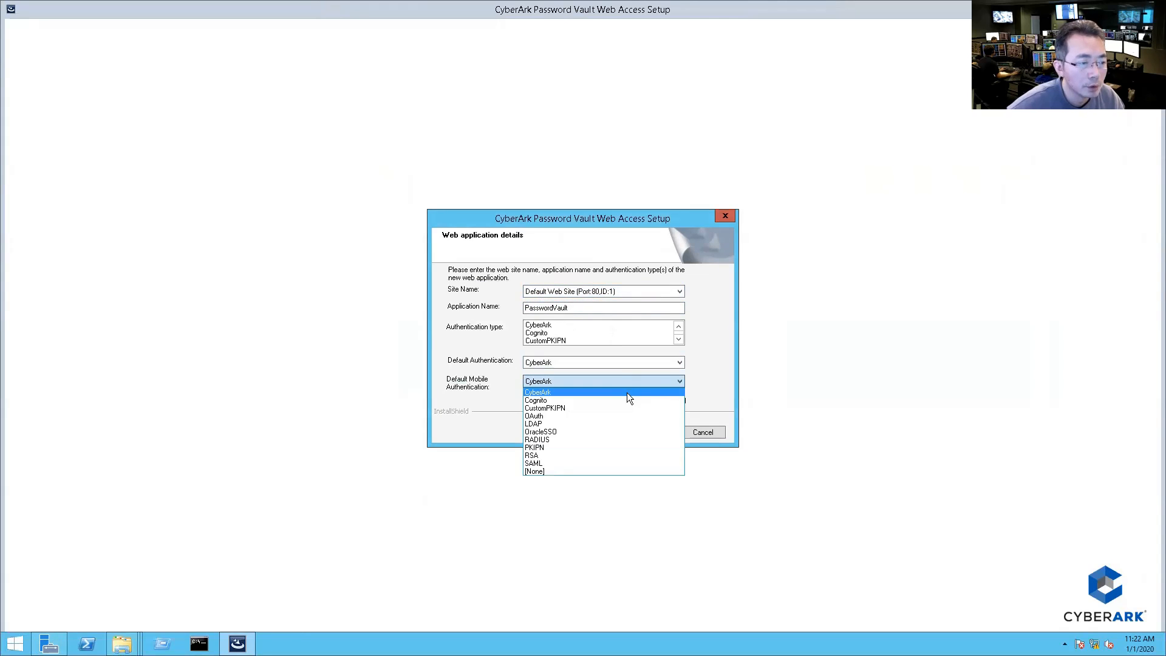
pyautogui.click(617, 422)
pyautogui.click(630, 360)
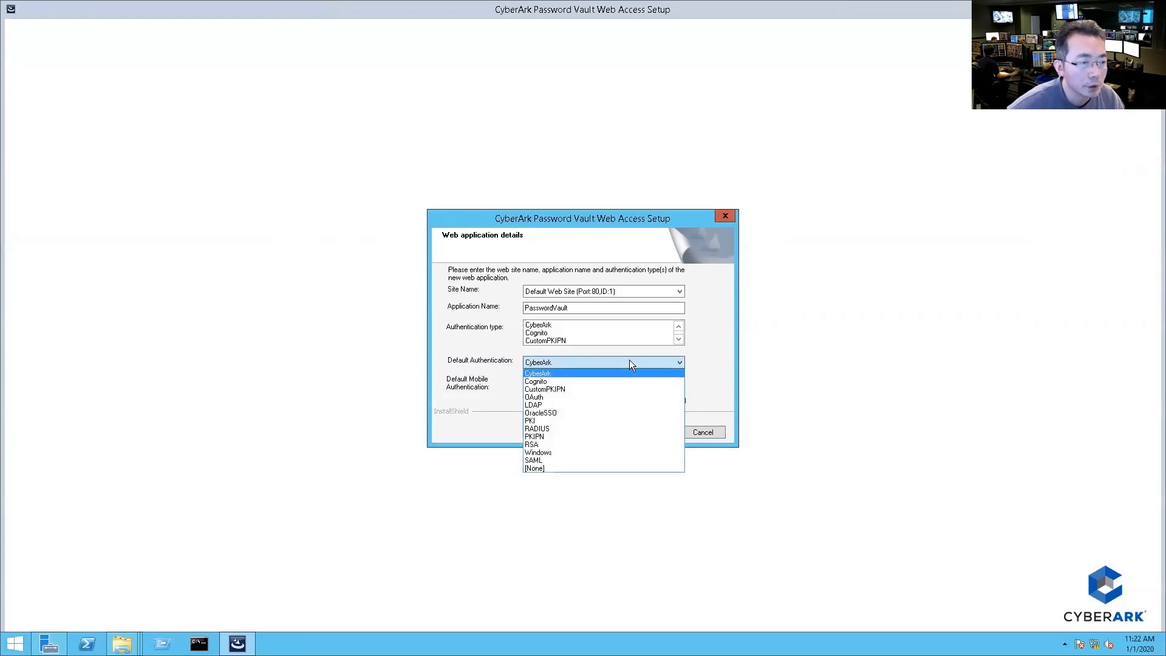
pyautogui.click(622, 372)
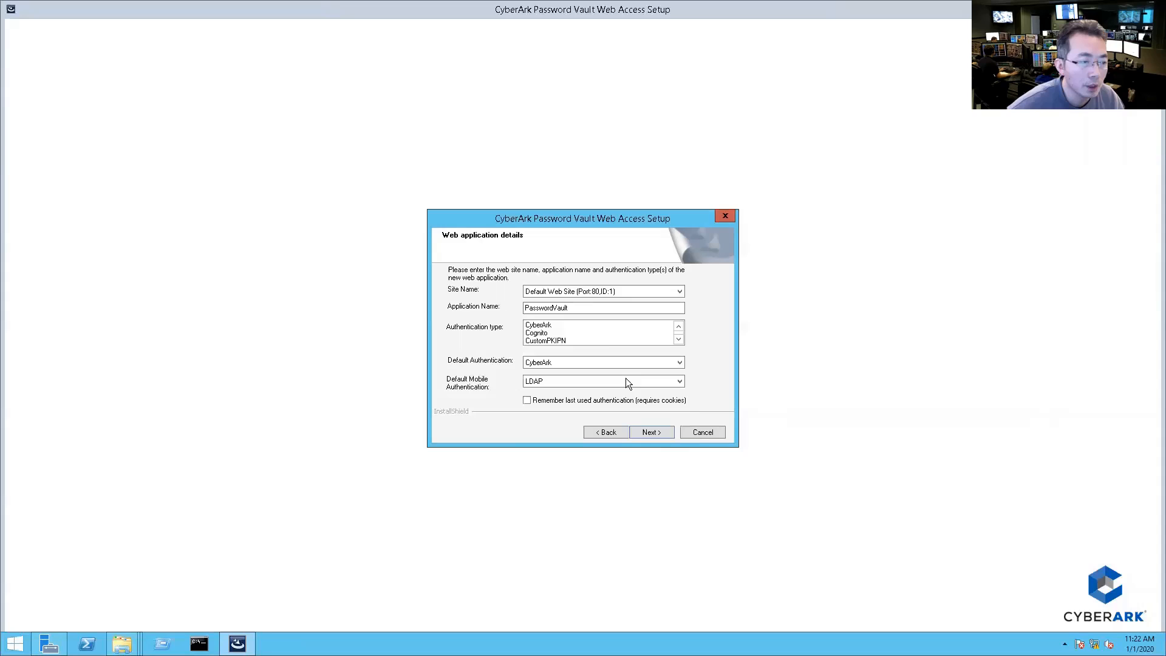
pyautogui.click(644, 434)
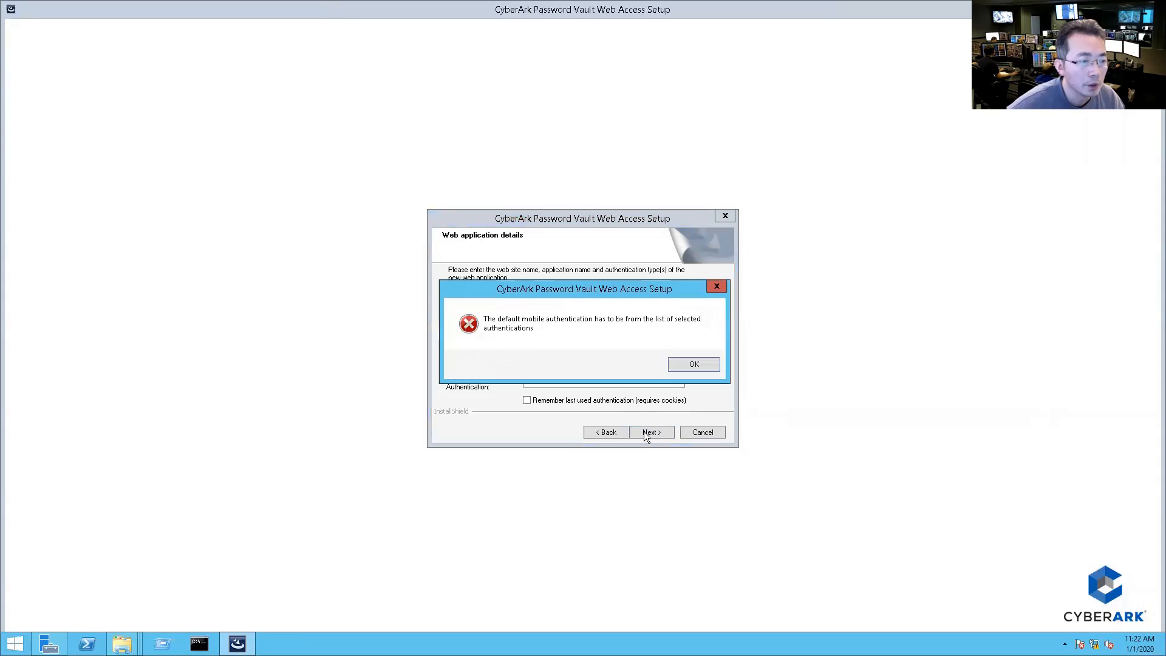
pyautogui.click(694, 364)
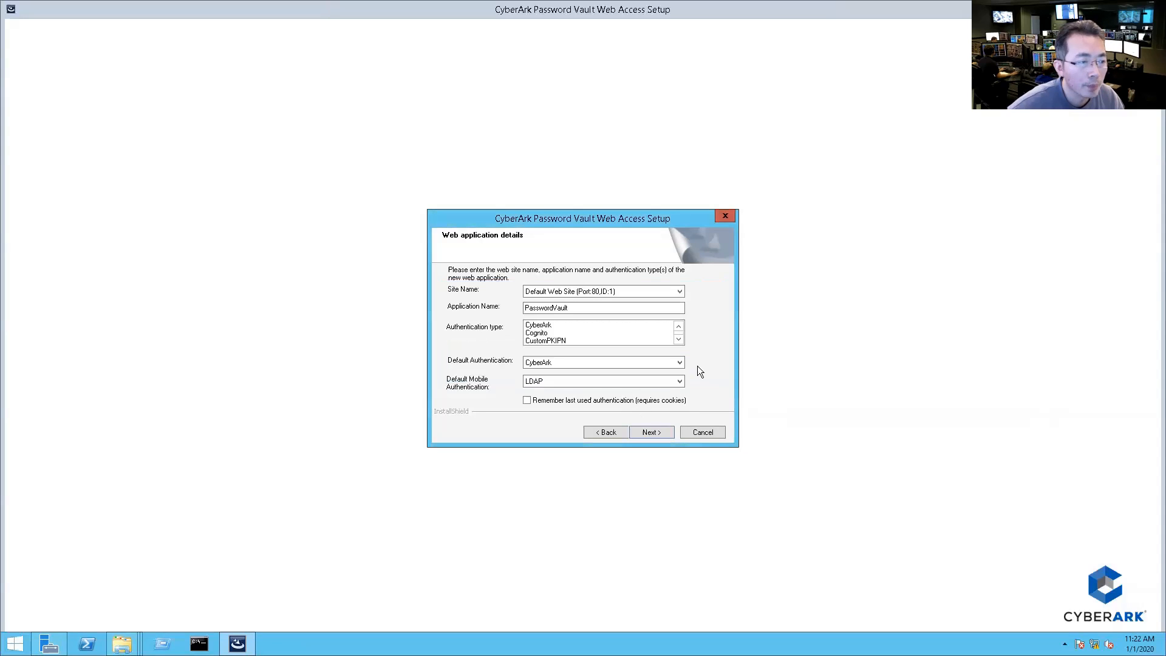
pyautogui.click(615, 325)
pyautogui.click(668, 381)
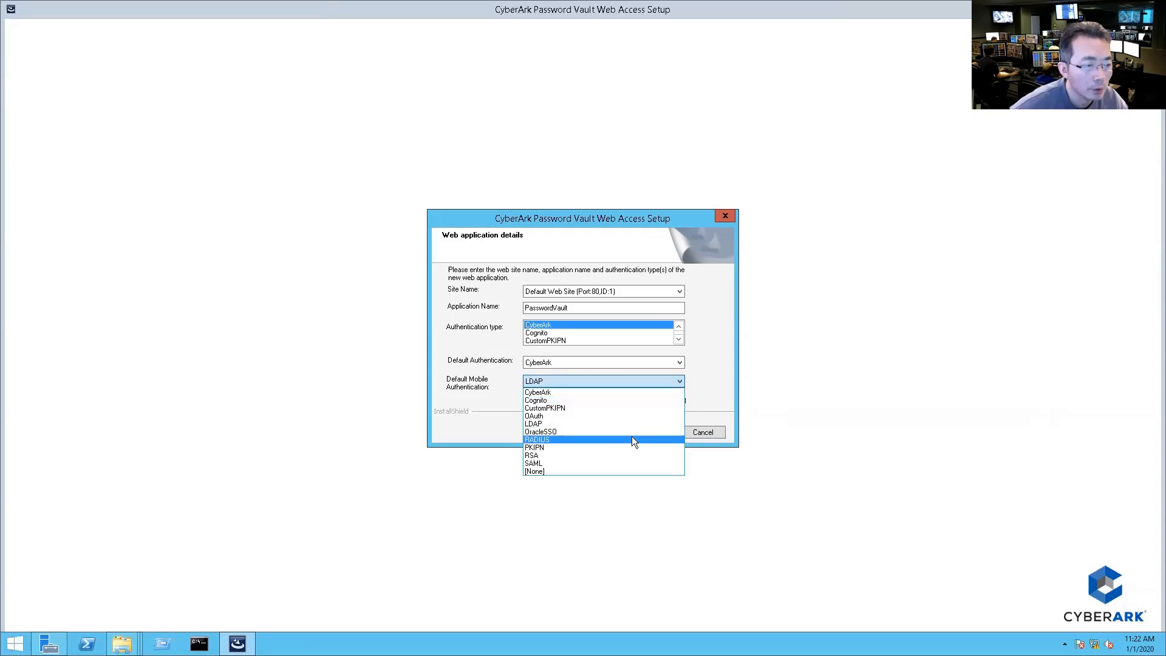
pyautogui.click(622, 472)
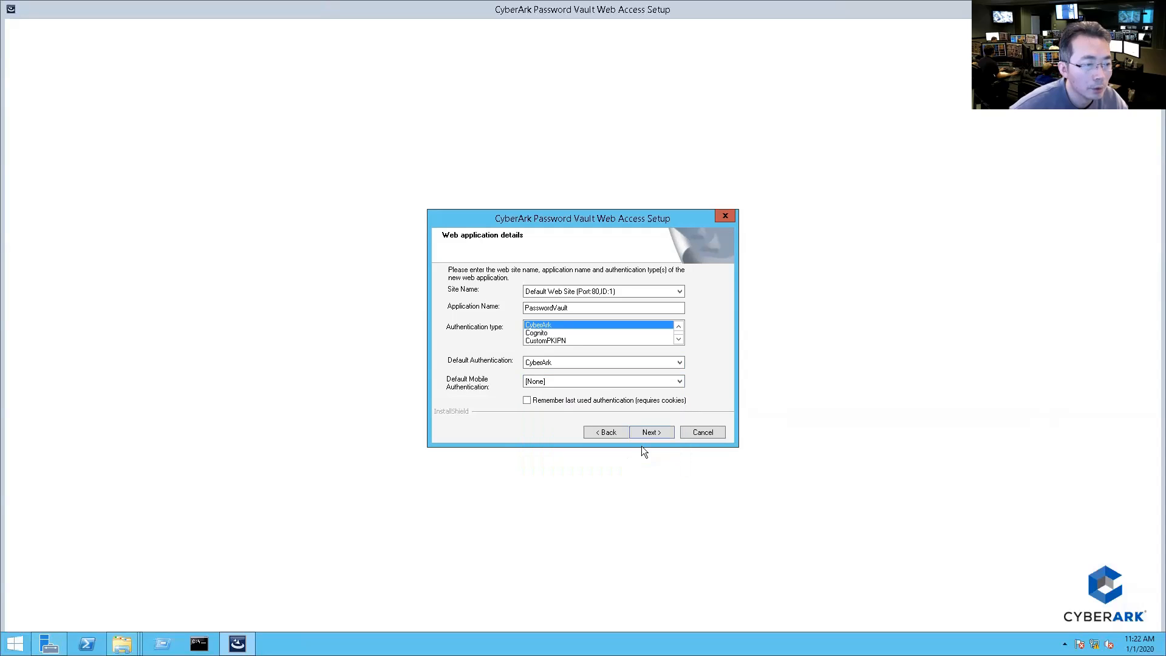
pyautogui.click(652, 433)
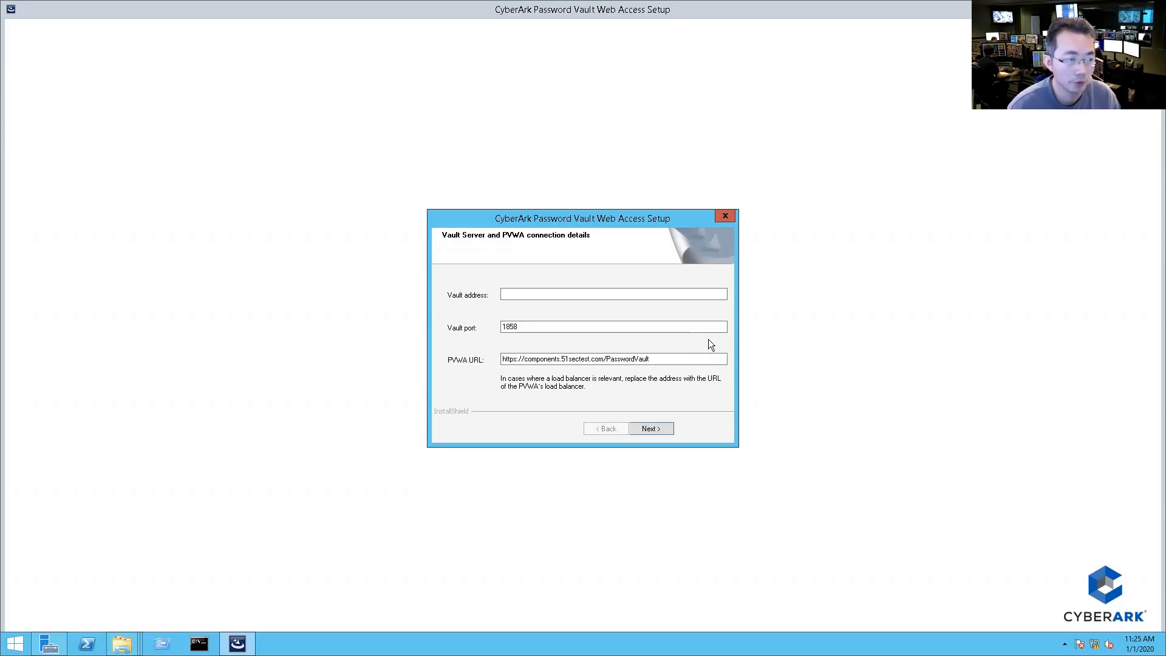
# Step: Enter Vault address 10.94.200.40, keep port 1858, check the PVWA URL, and continue
pyautogui.click(648, 293)
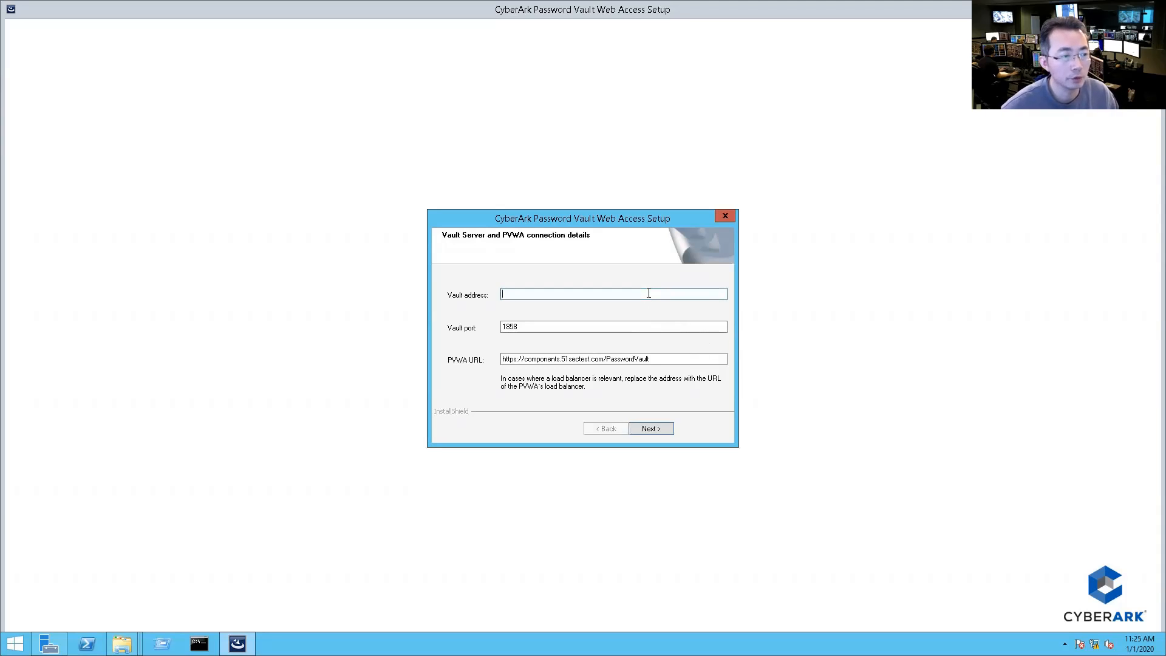
pyautogui.write('10.94.200.')
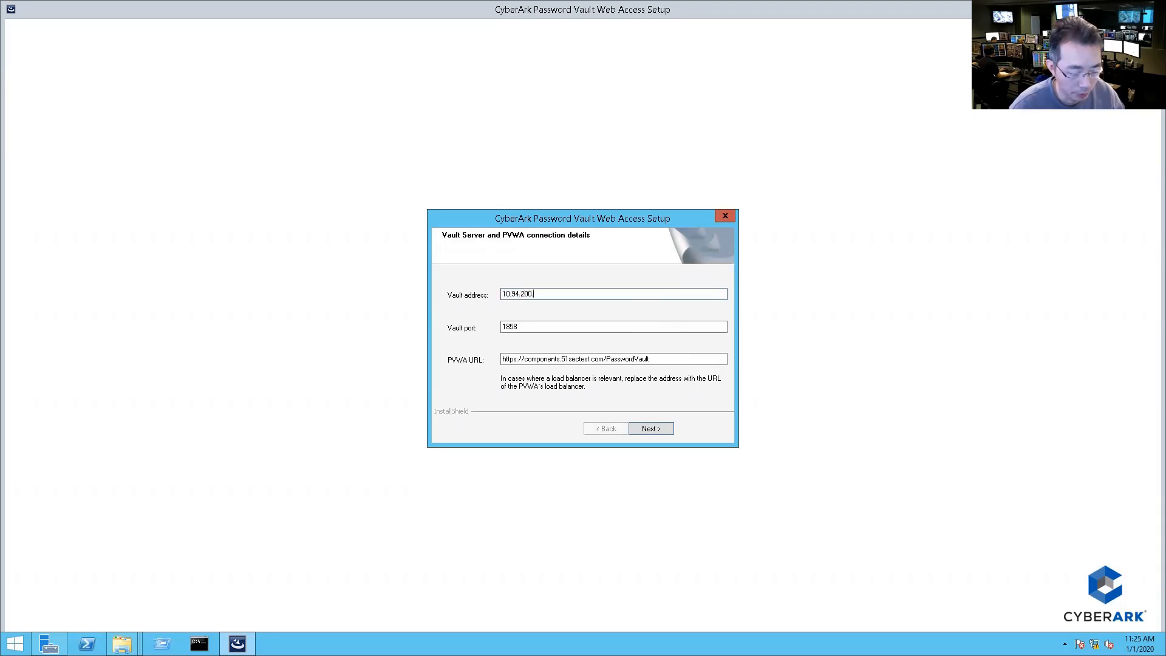
pyautogui.write('40')
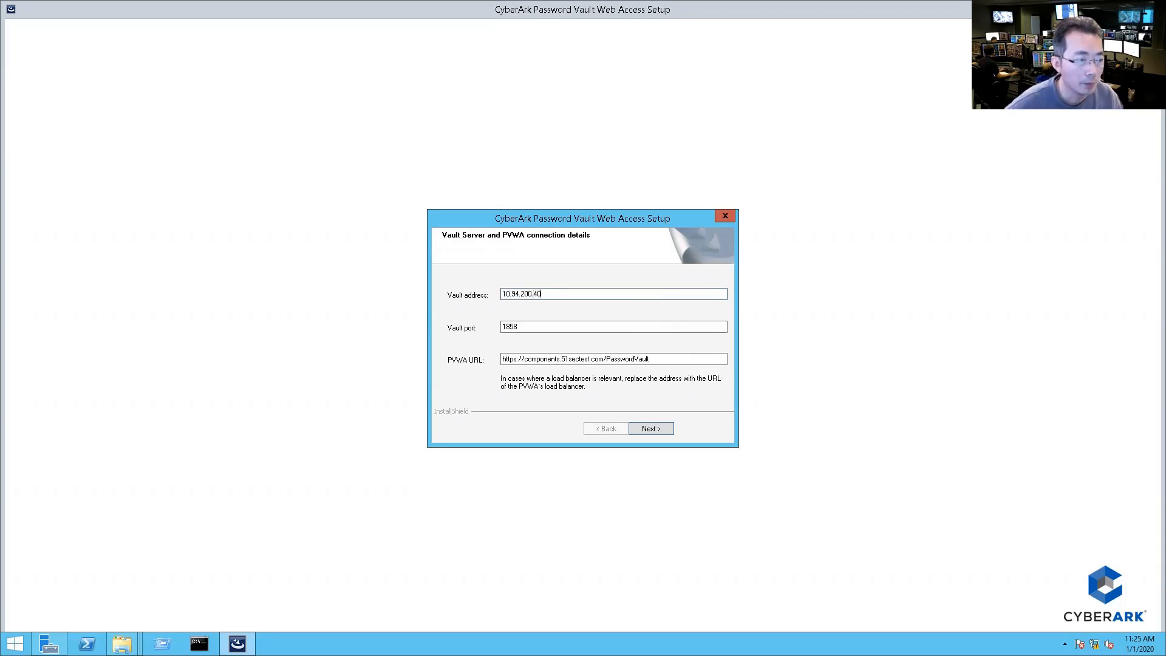
pyautogui.click(637, 326)
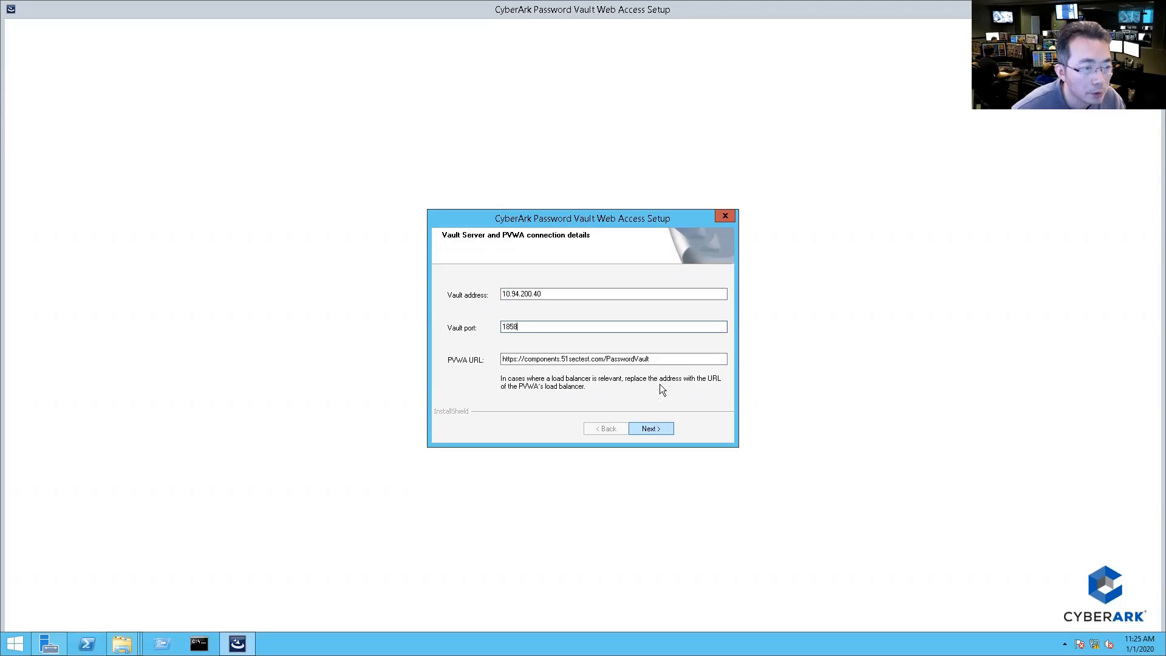
pyautogui.moveTo(655, 358); pyautogui.dragTo(495, 357)
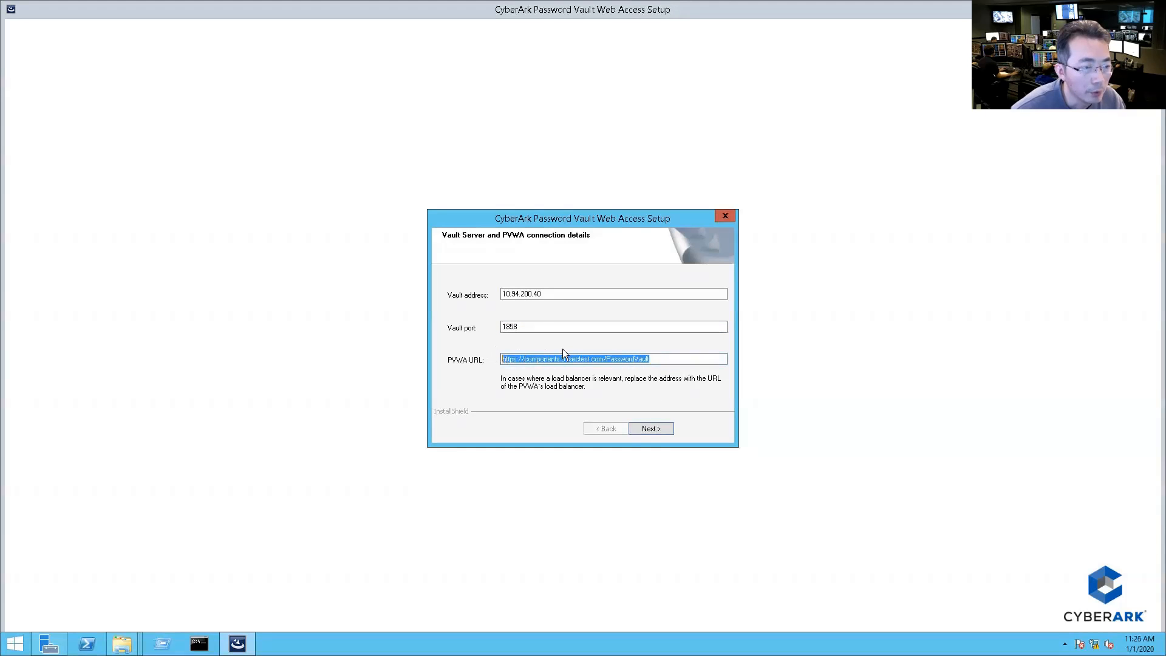
pyautogui.click(650, 427)
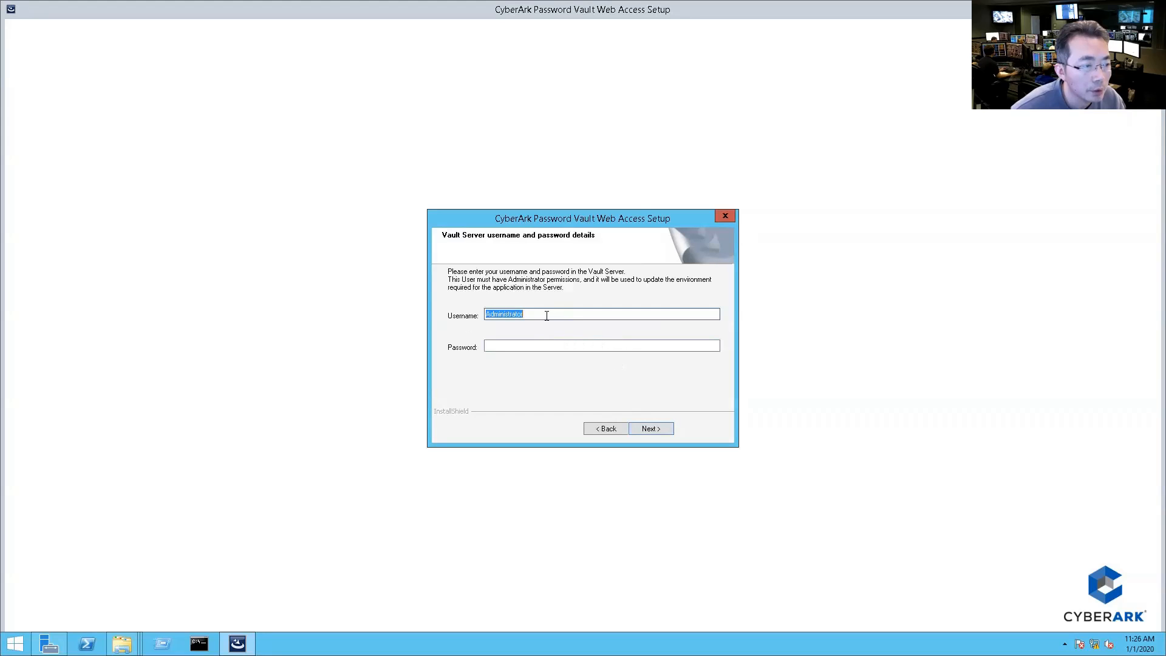
# Step: Enter the Vault Administrator password and complete the PVWA 11.1.0 installation
pyautogui.click(544, 345)
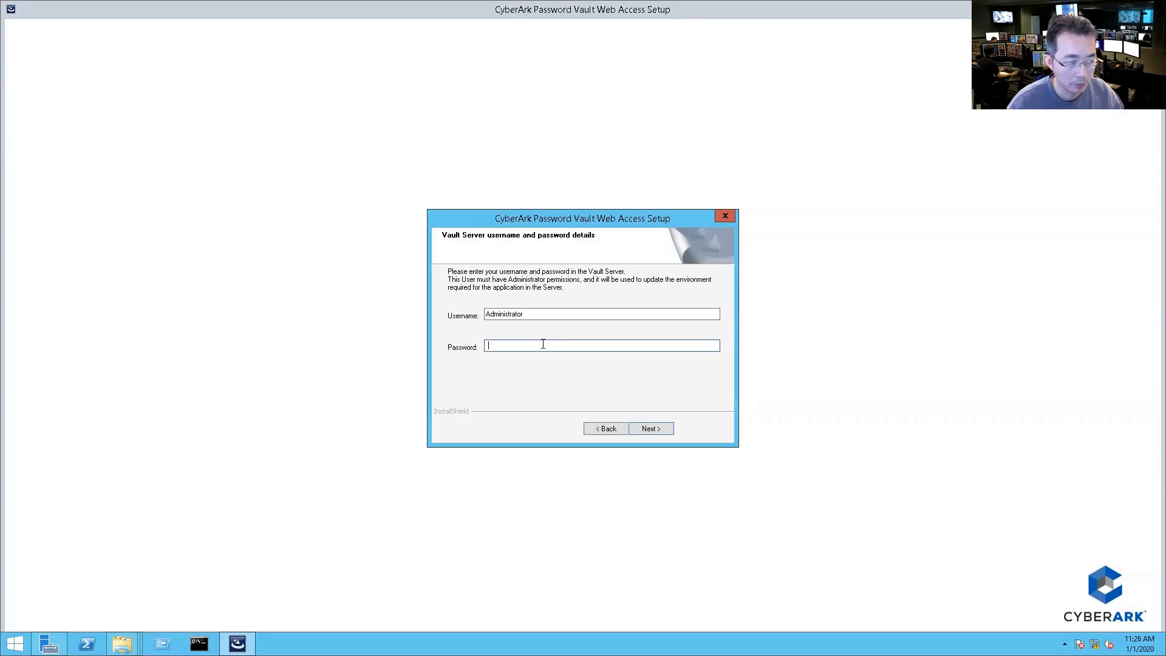
pyautogui.write('•••••••••••')
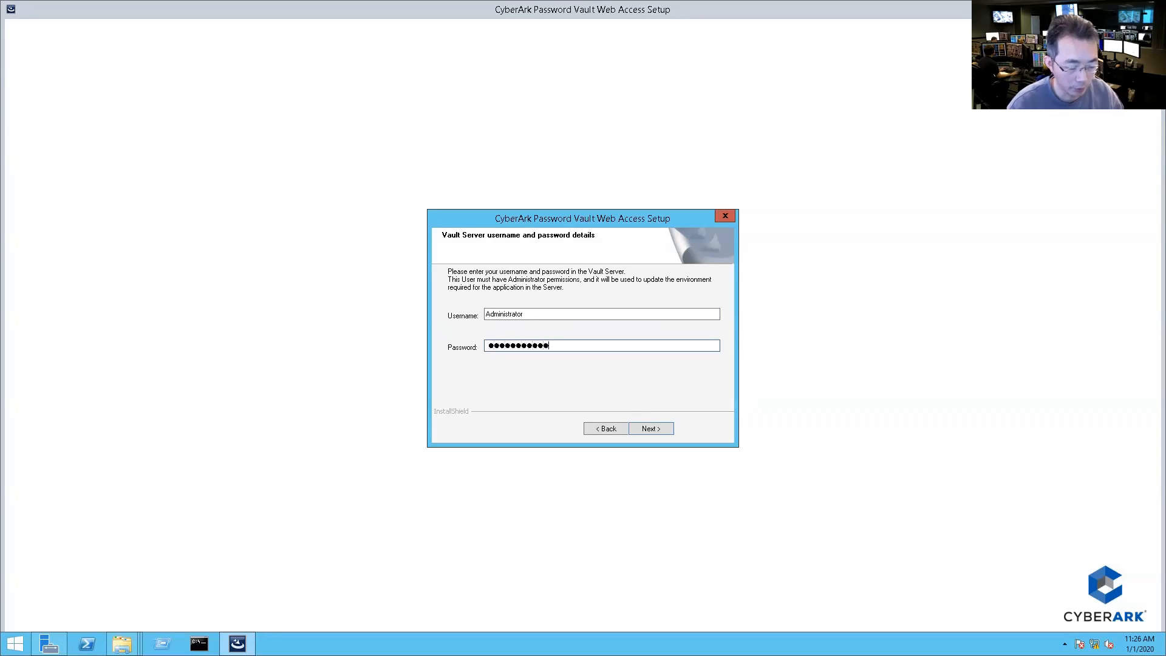
pyautogui.write('••••••')
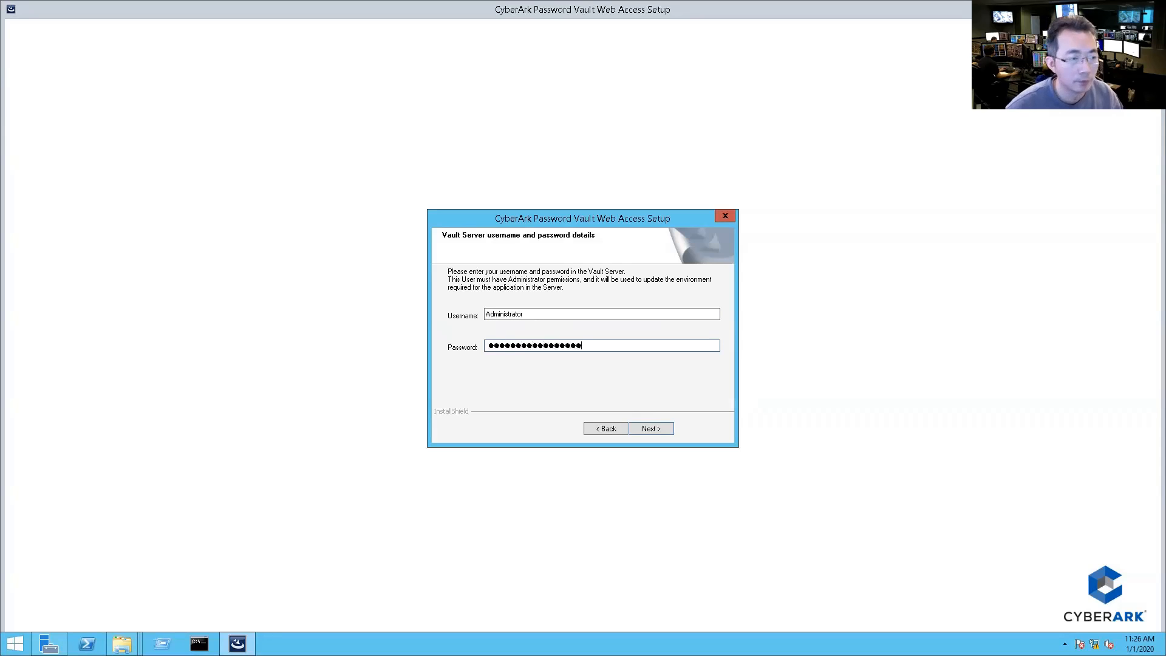
pyautogui.click(648, 429)
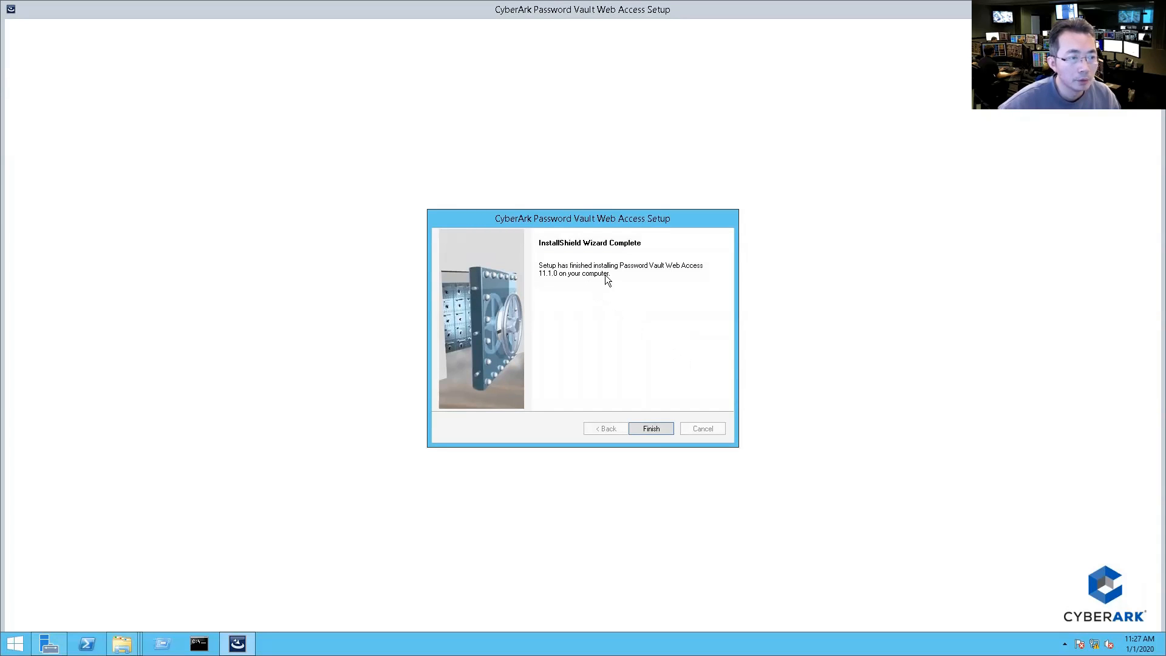
# Step: Finish the installer, open Internet Explorer, dismiss the IE11 setup prompt, and centre the window
pyautogui.click(651, 429)
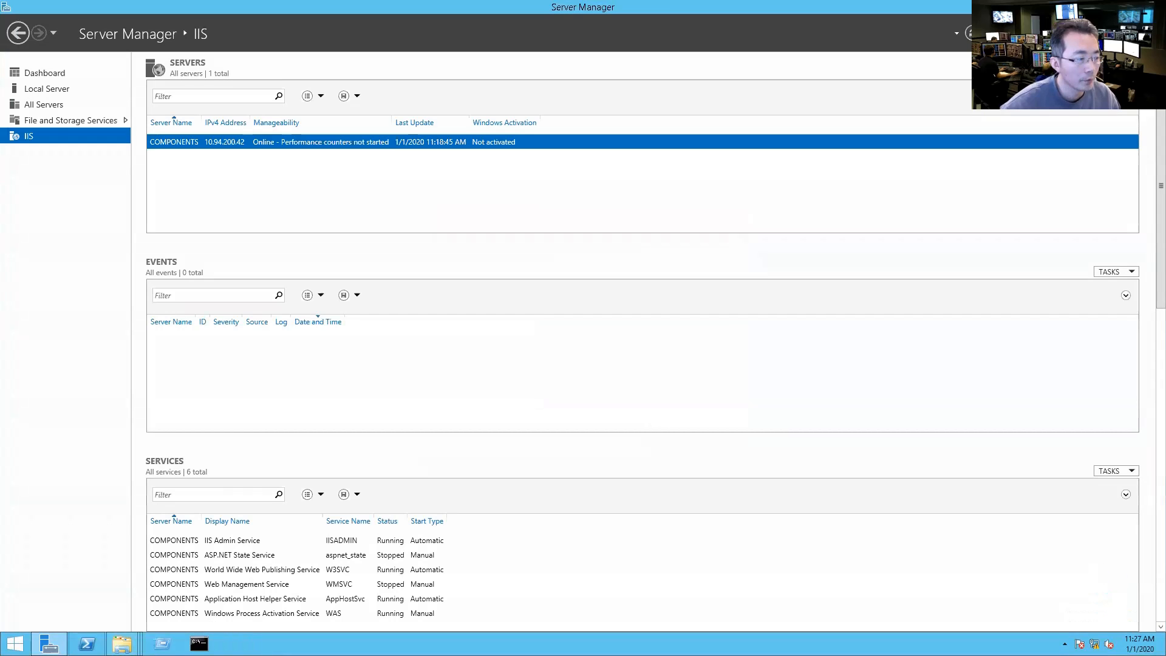
pyautogui.press('super')
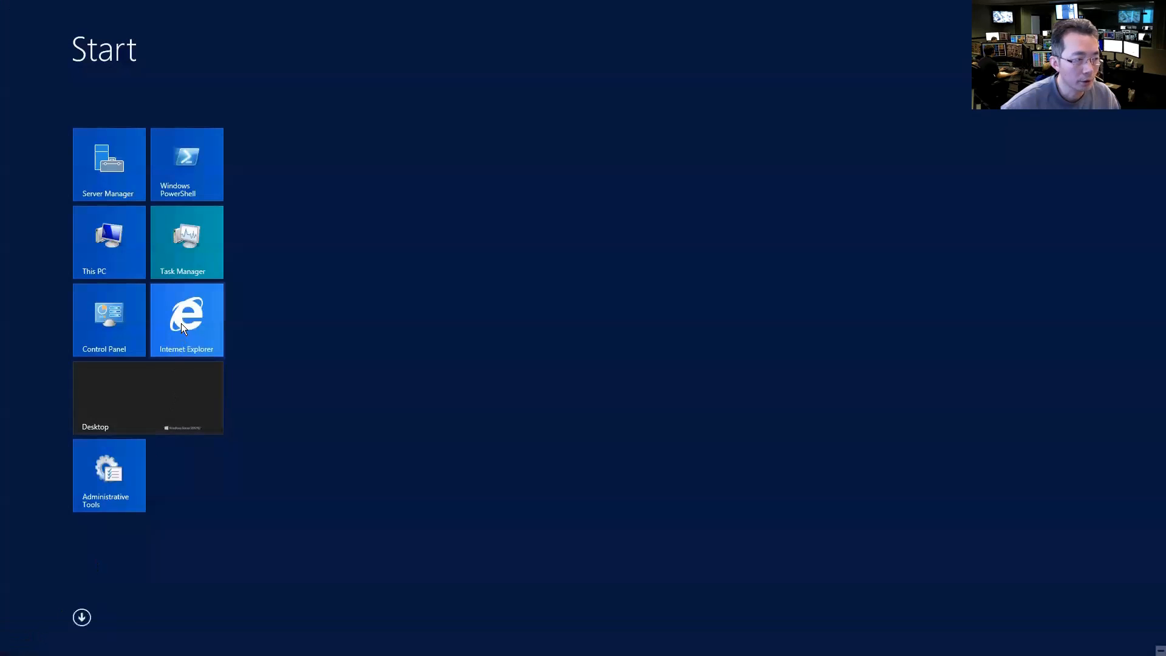
pyautogui.press('super')
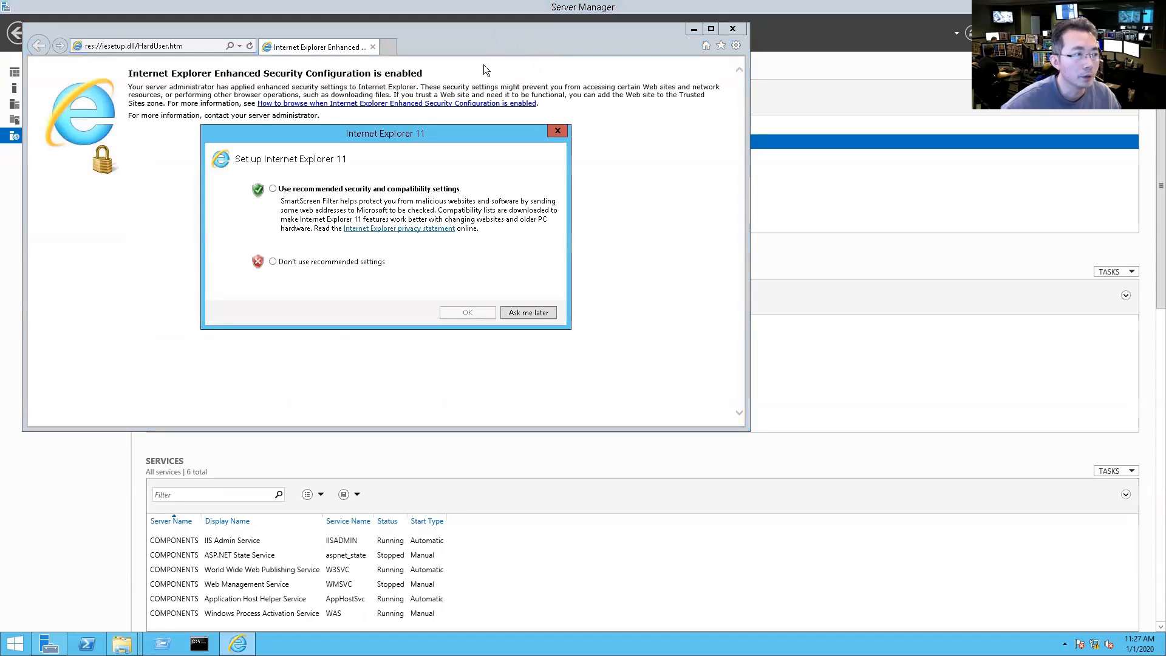
pyautogui.click(463, 314)
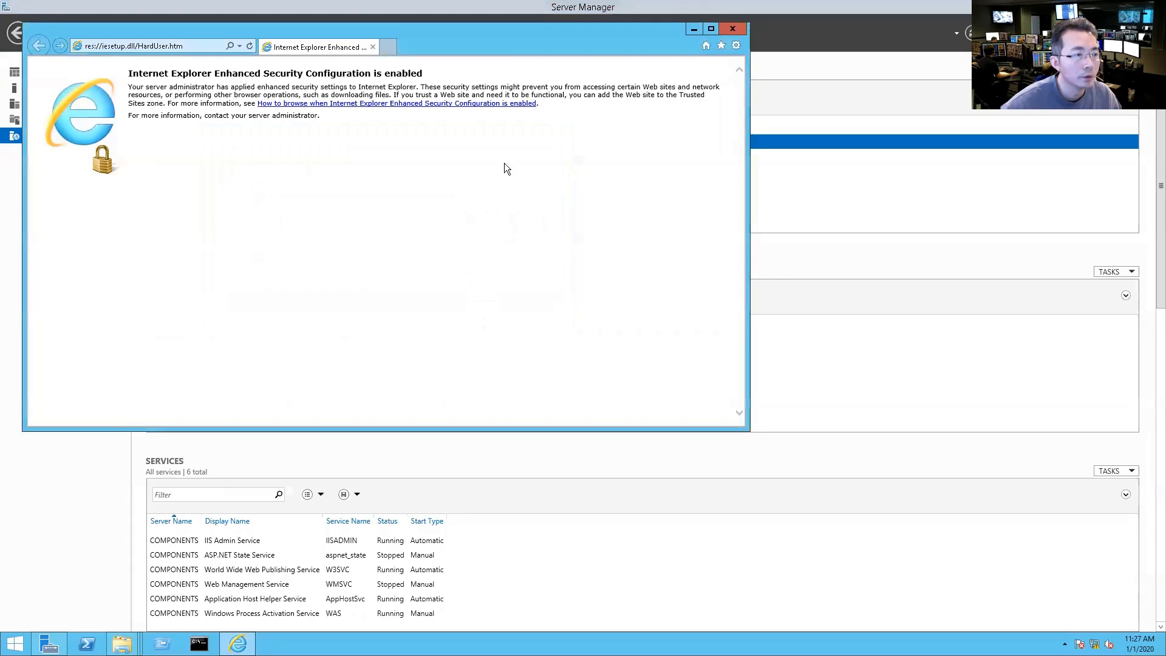
pyautogui.moveTo(497, 35); pyautogui.dragTo(649, 97)
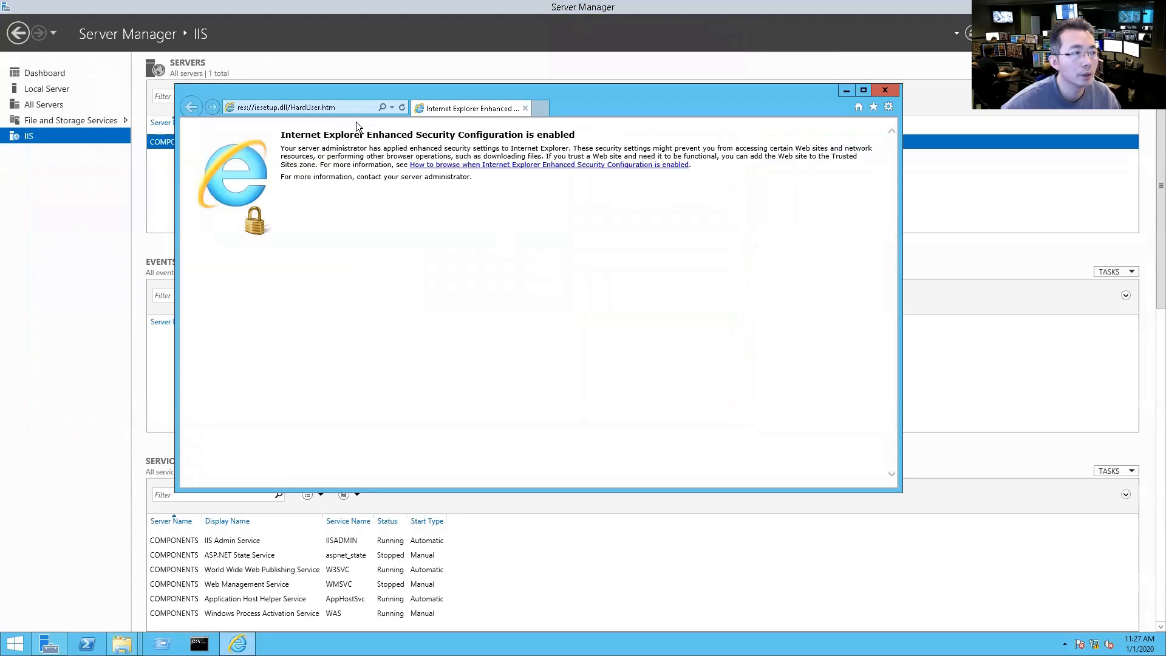
pyautogui.click(345, 109)
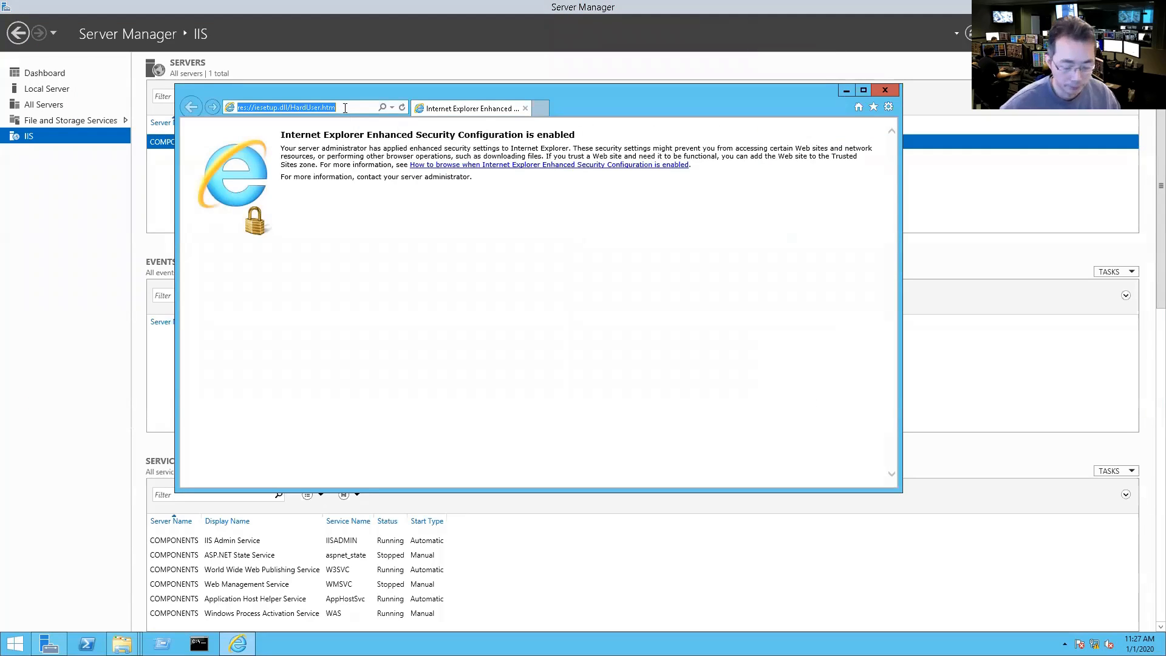
pyautogui.write('h')
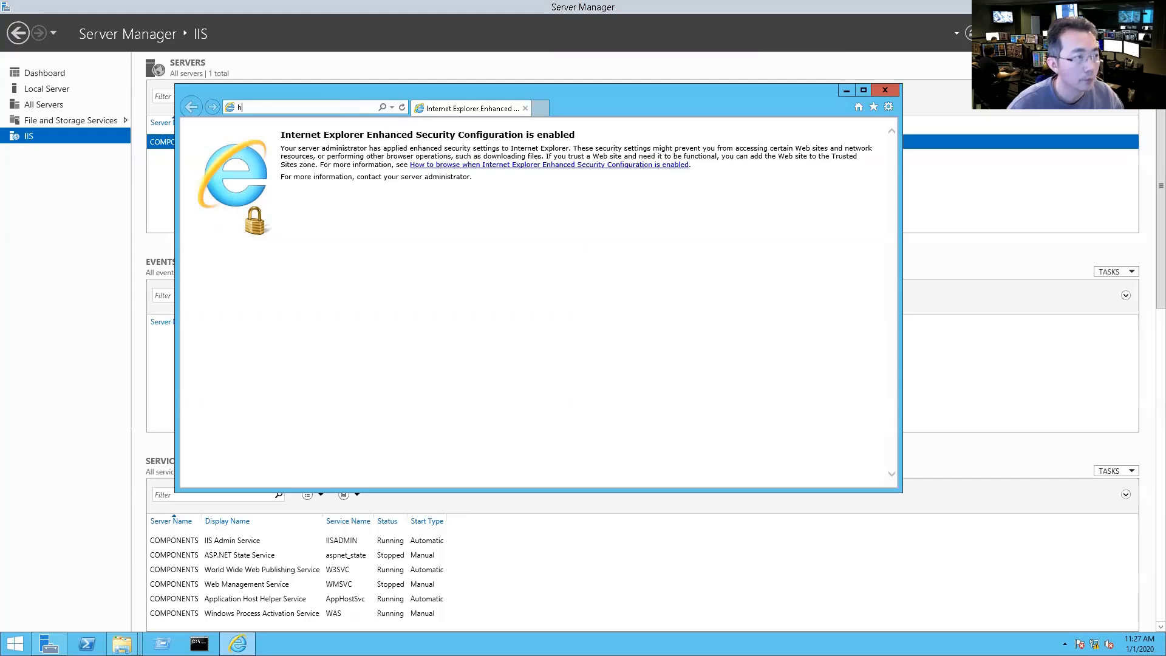
pyautogui.write('ttps://lo')
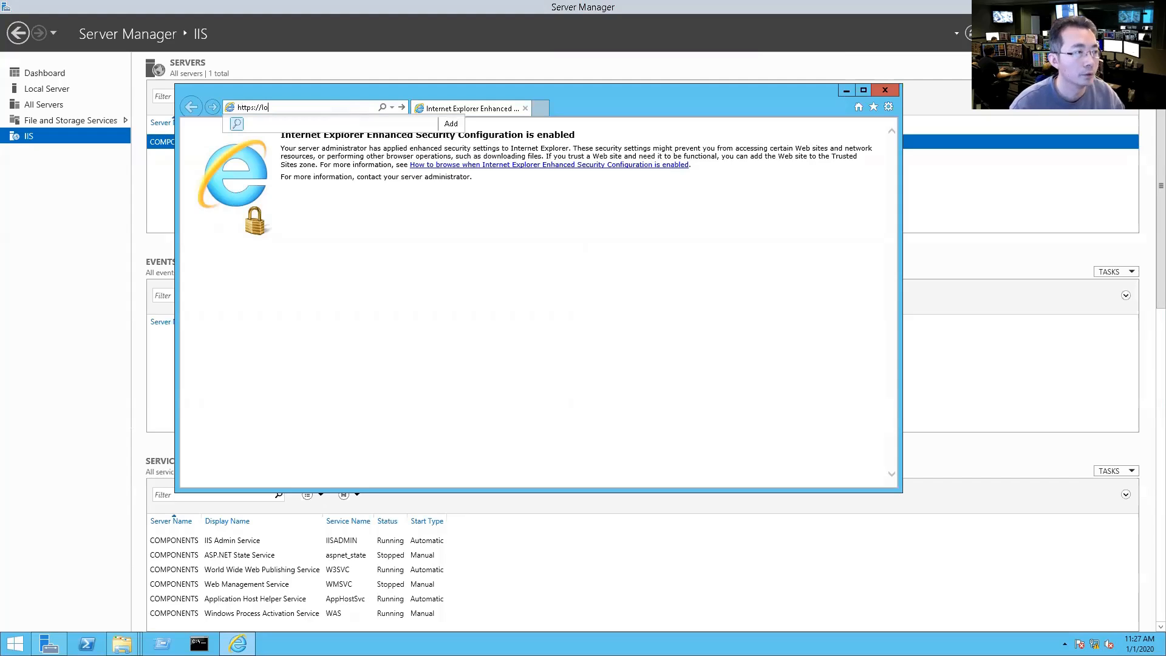
pyautogui.write('calhost')
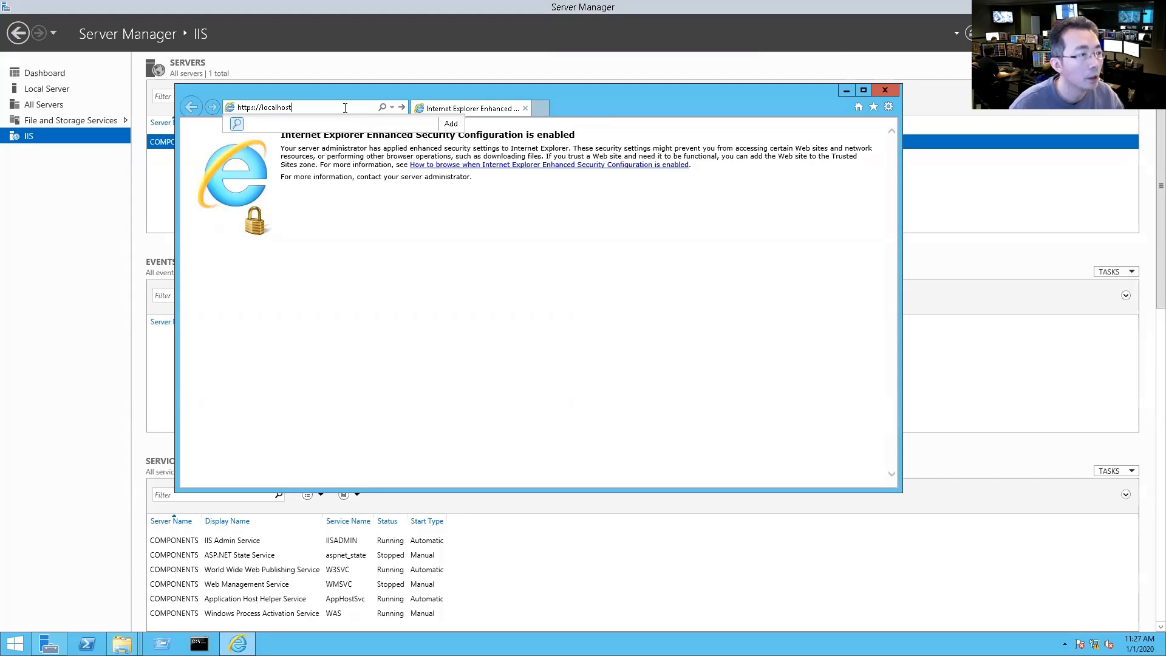
pyautogui.write(':password')
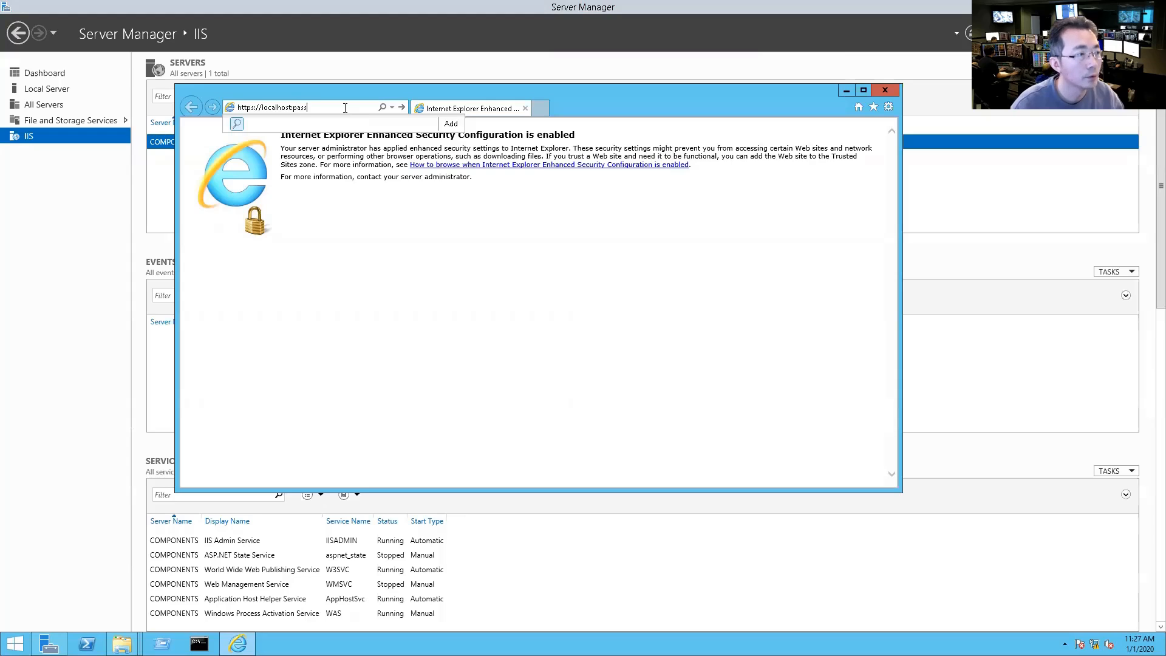
pyautogui.press('BackSpace')
pyautogui.press('BackSpace')
pyautogui.press('BackSpace')
pyautogui.press('BackSpace')
pyautogui.press('BackSpace')
pyautogui.press('BackSpace')
pyautogui.press('BackSpace')
pyautogui.press('BackSpace')
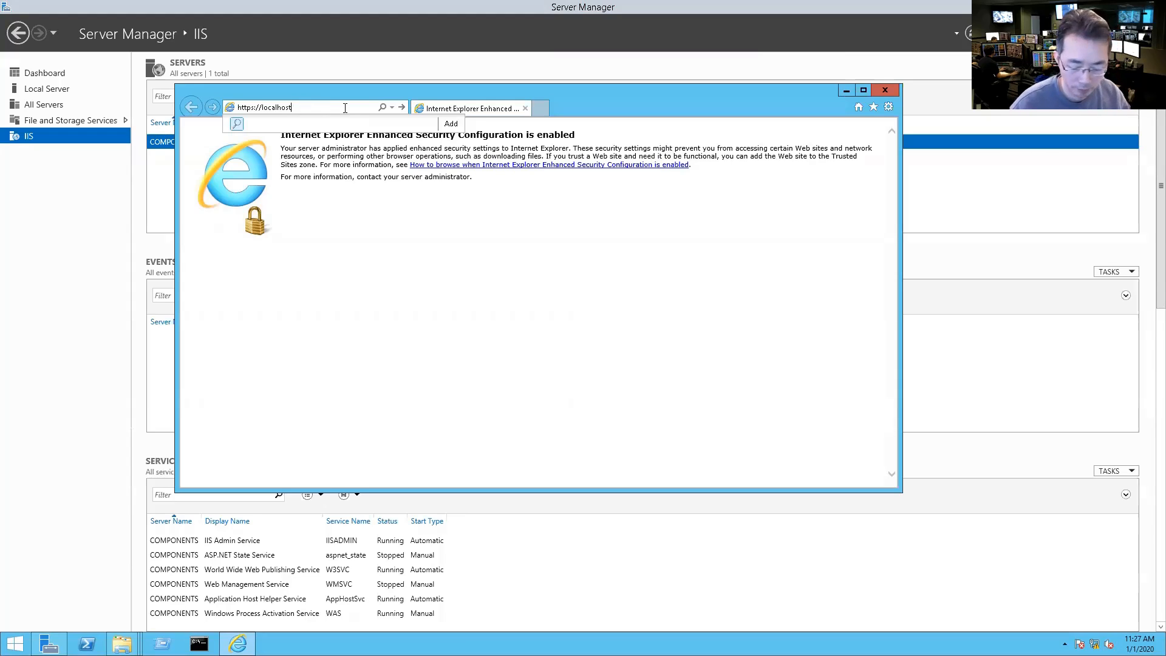
pyautogui.write('/passwo')
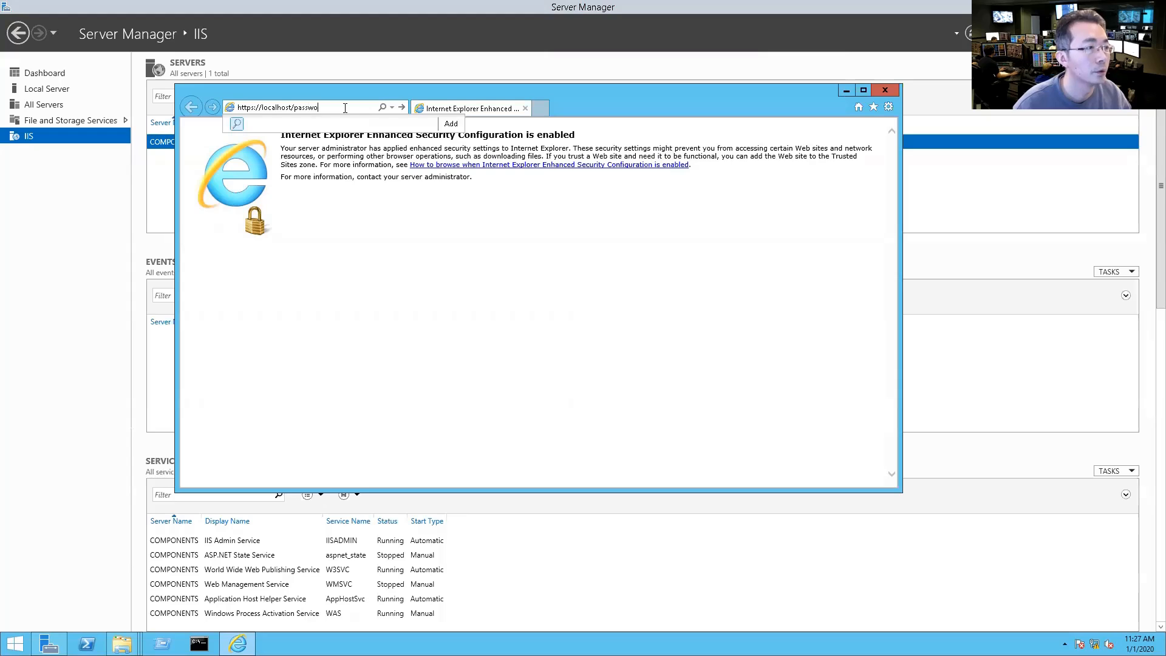
pyautogui.write('rdvault')
pyautogui.press('Return')
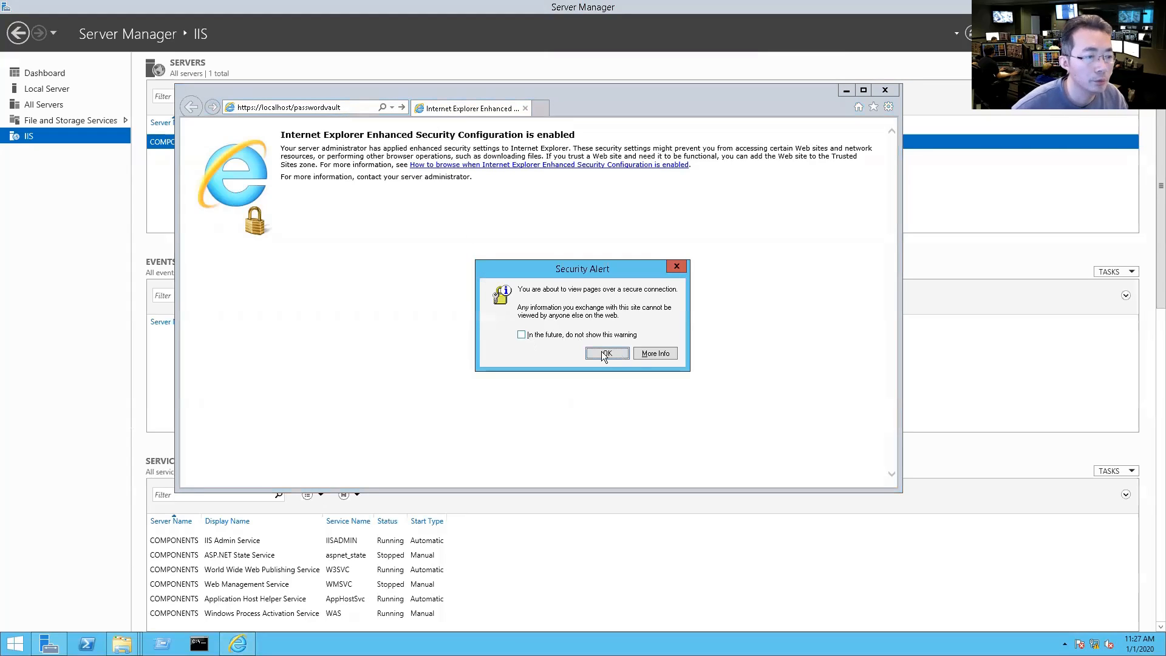
pyautogui.click(607, 353)
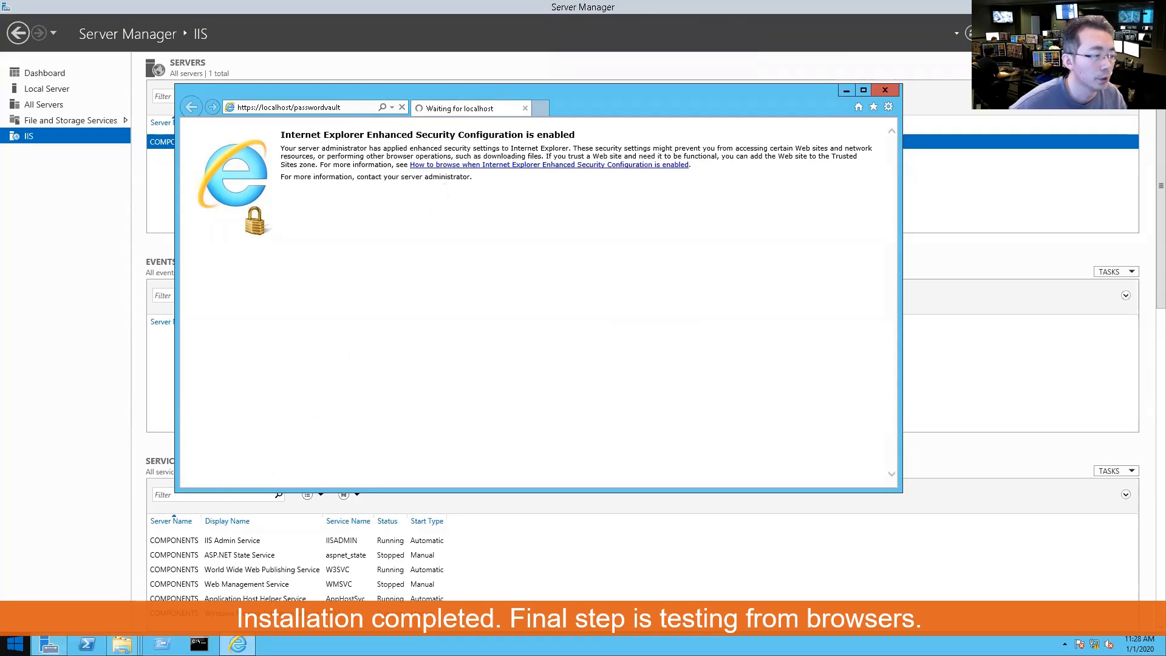
# Step: Bring up the Windows Run prompt with Win+R
pyautogui.rightClick(14, 644)
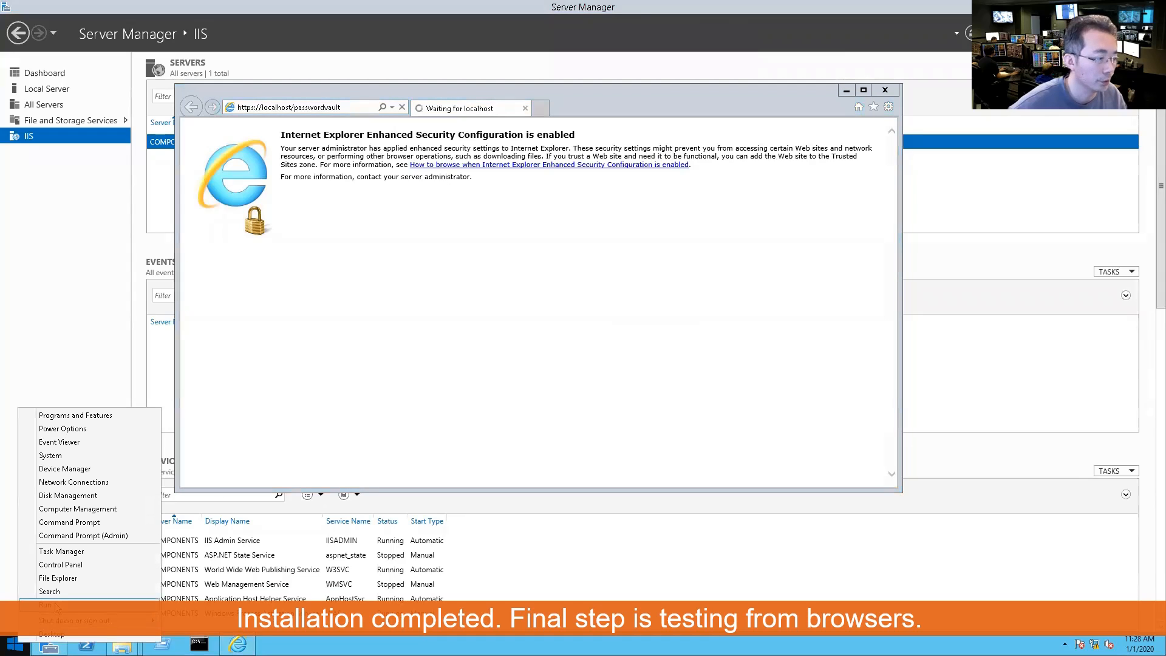
pyautogui.click(389, 367)
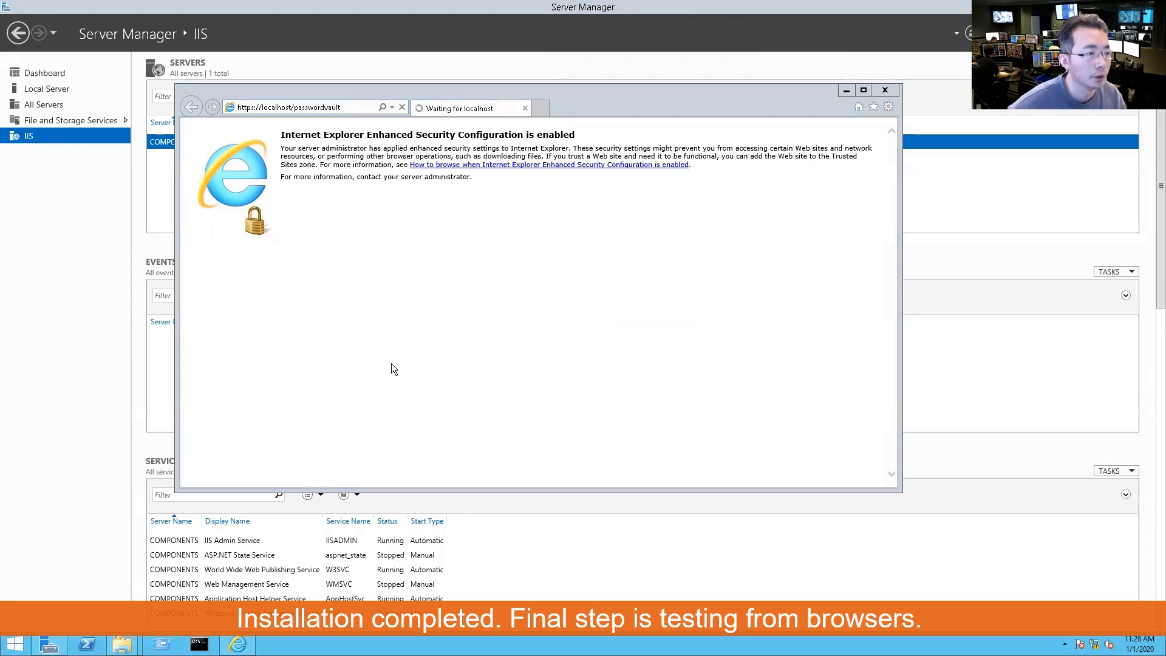
pyautogui.press('super+r')
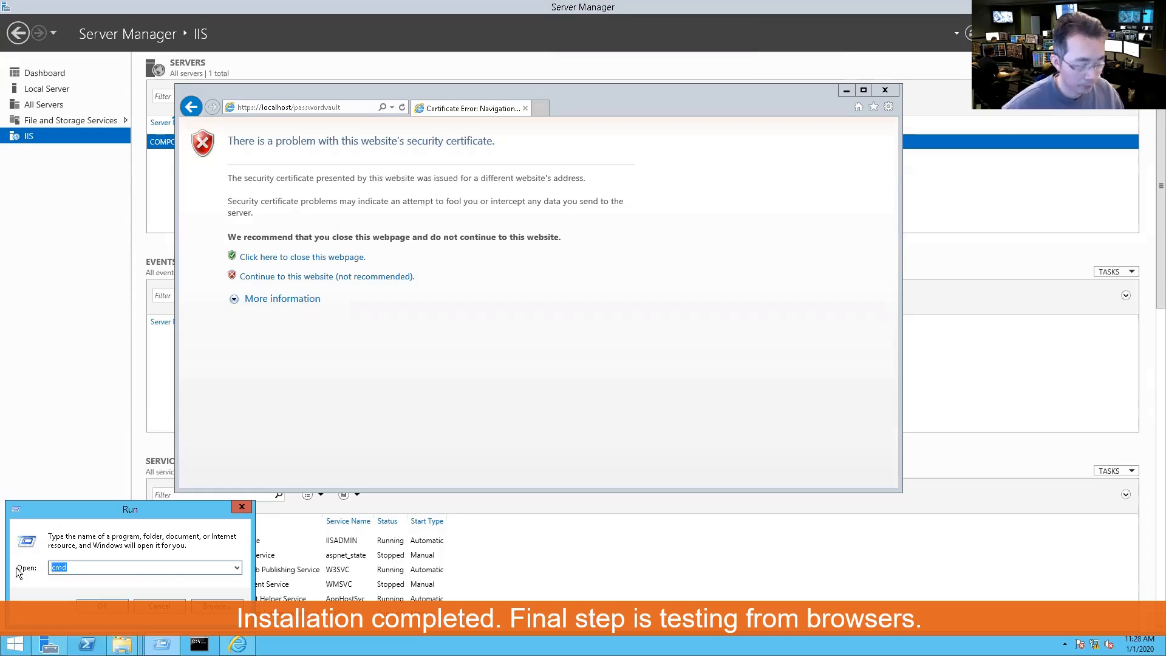
# Step: Launch services.msc and continue past the certificate warning to the Password Vault site
pyautogui.write('services')
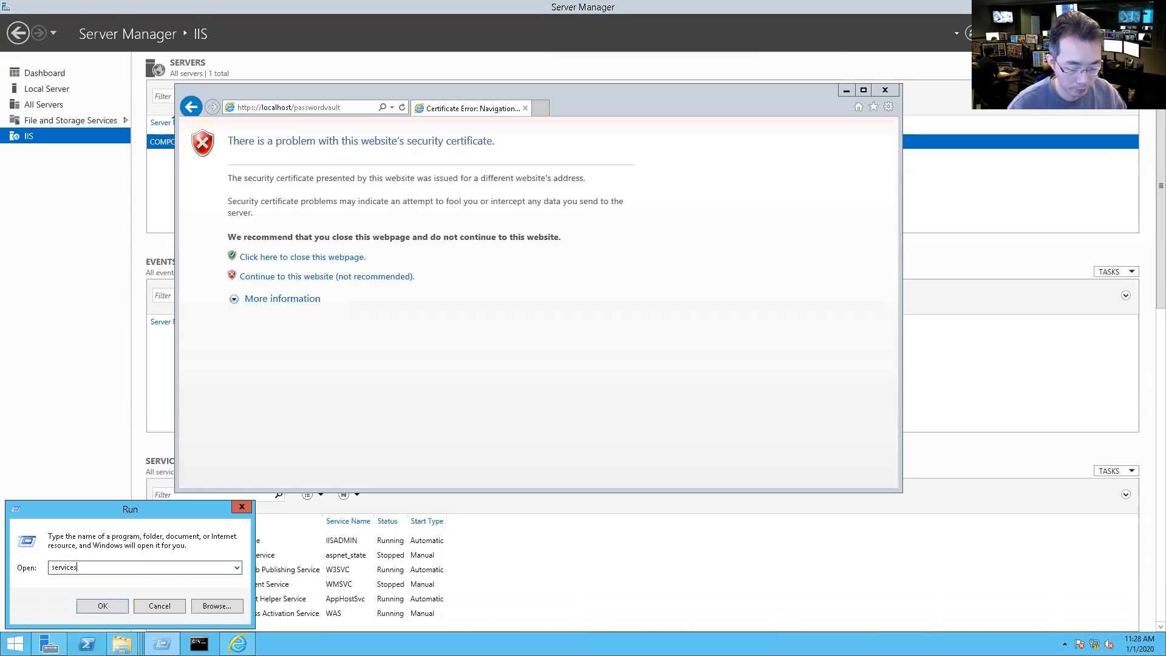
pyautogui.write('.msc')
pyautogui.press('Return')
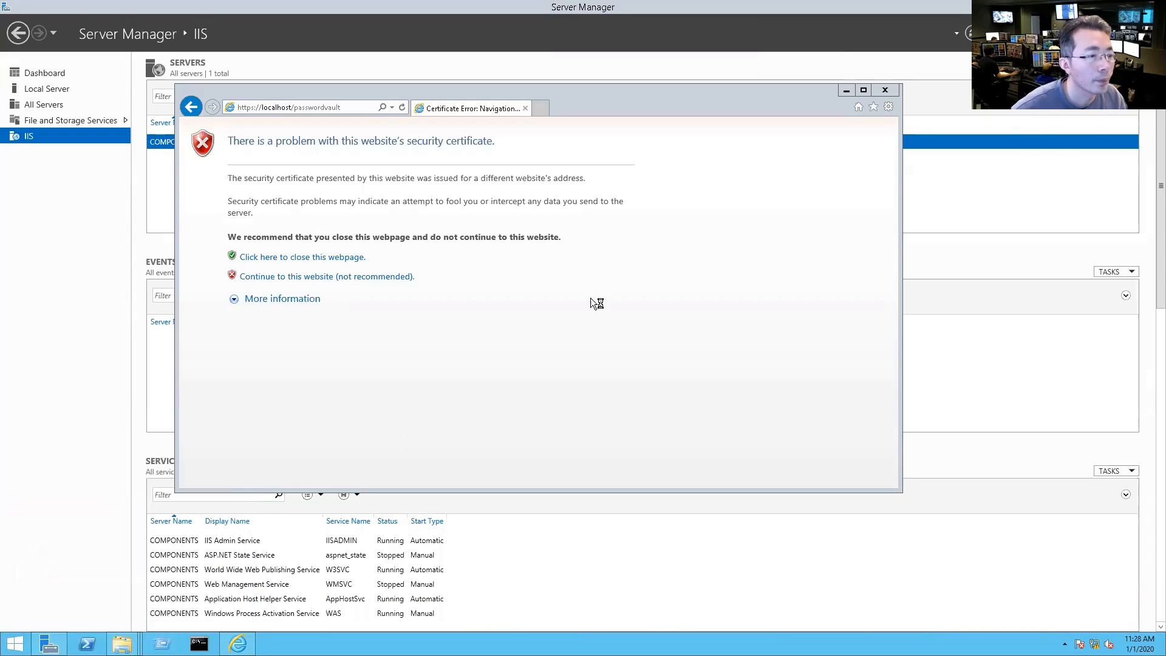
pyautogui.click(408, 277)
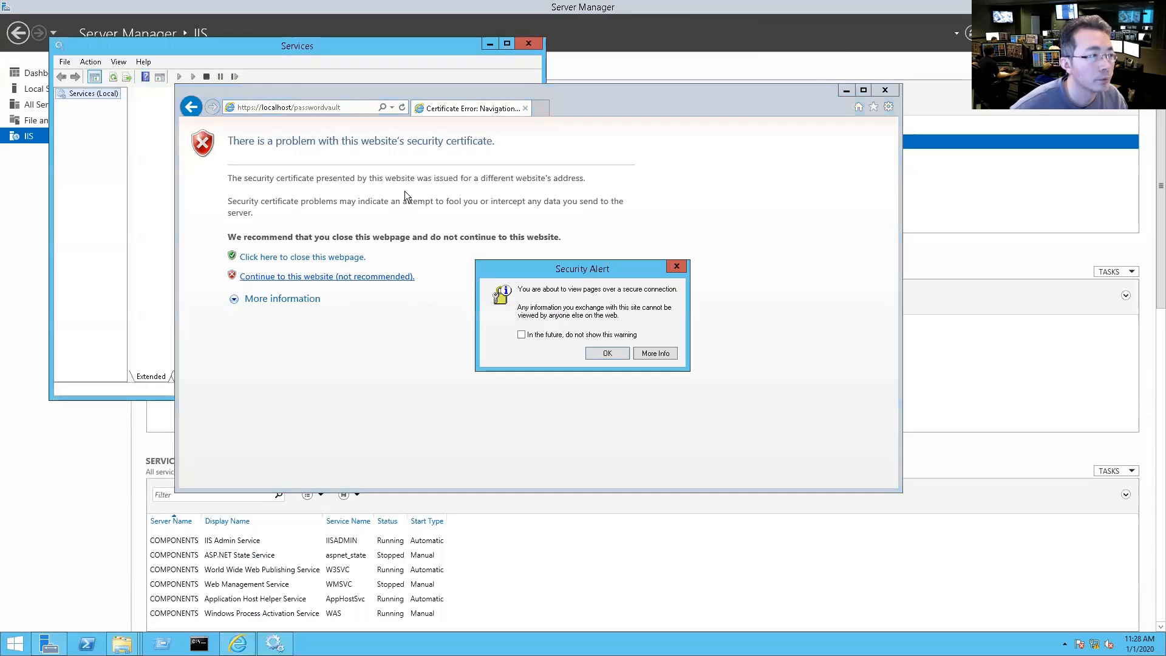
pyautogui.click(610, 353)
# Step: Enlarge the Services window to show more columns and scroll through the service list
pyautogui.click(396, 60)
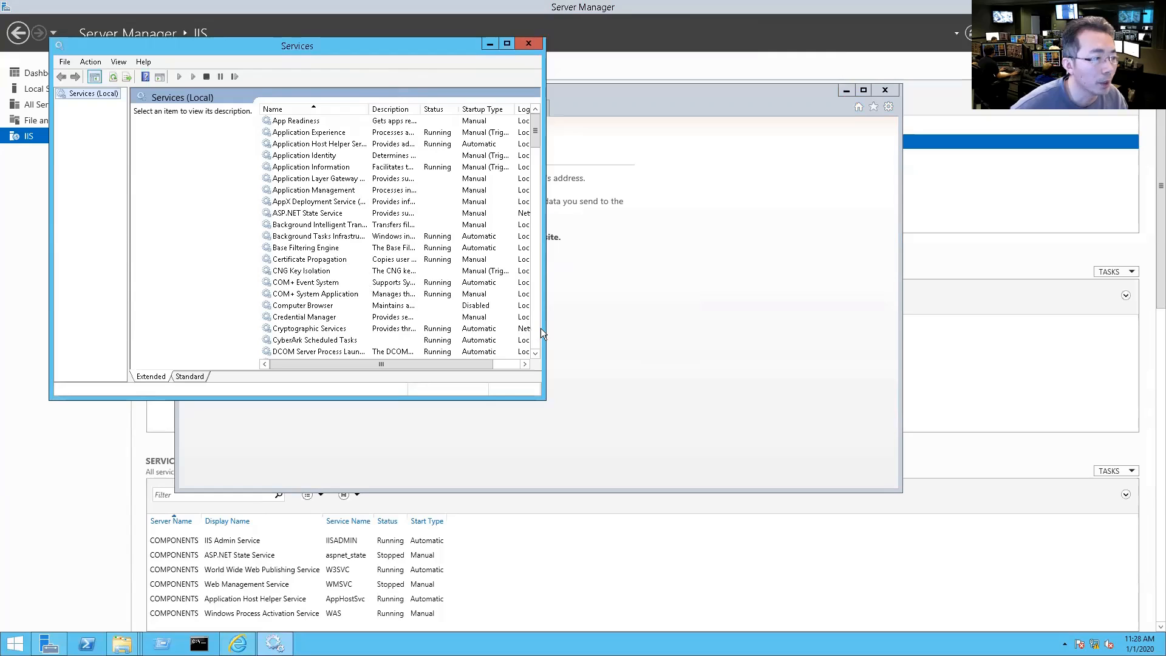
pyautogui.click(391, 344)
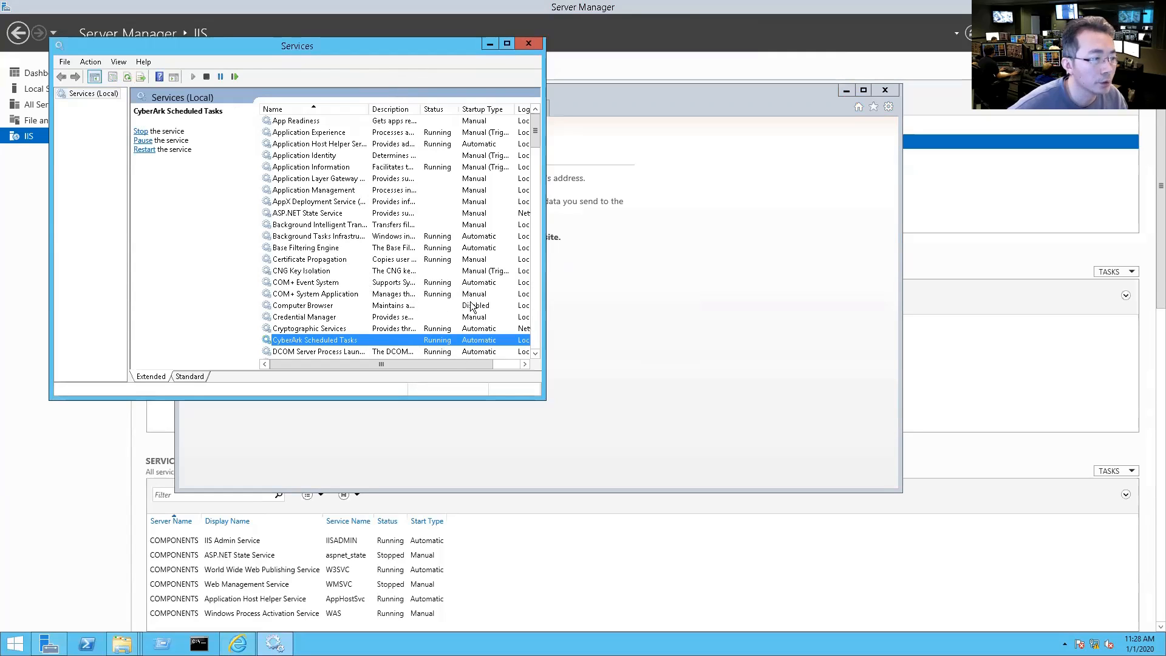
pyautogui.moveTo(542, 397); pyautogui.dragTo(784, 546)
pyautogui.scroll(-9, 545, 376)
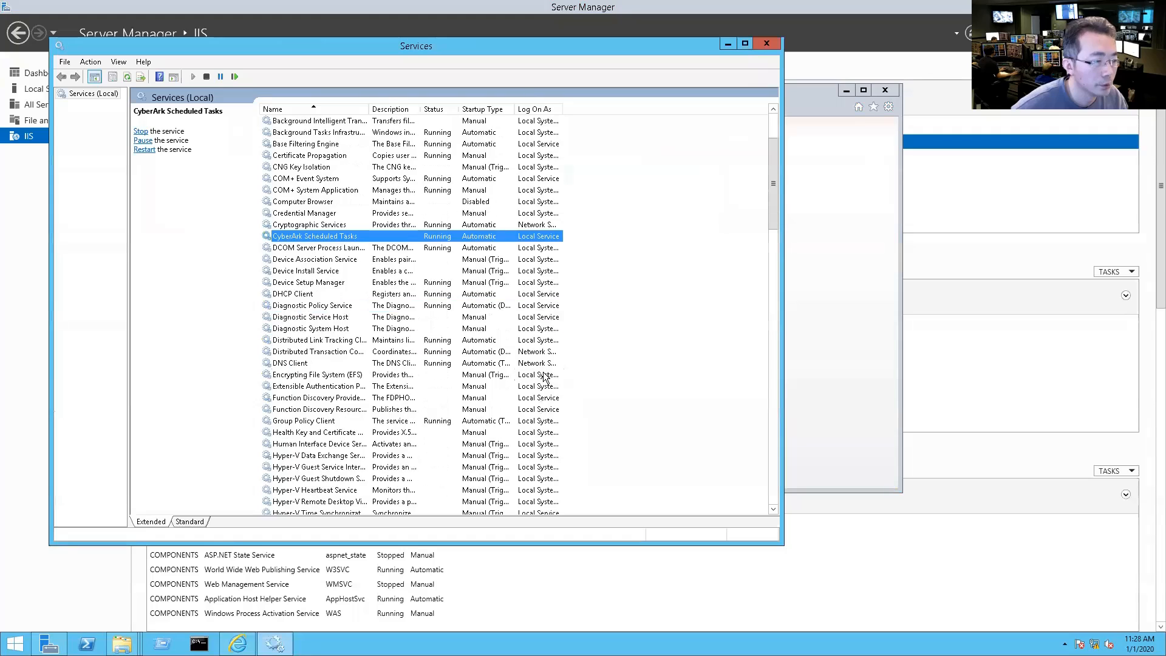
pyautogui.scroll(-13, 542, 379)
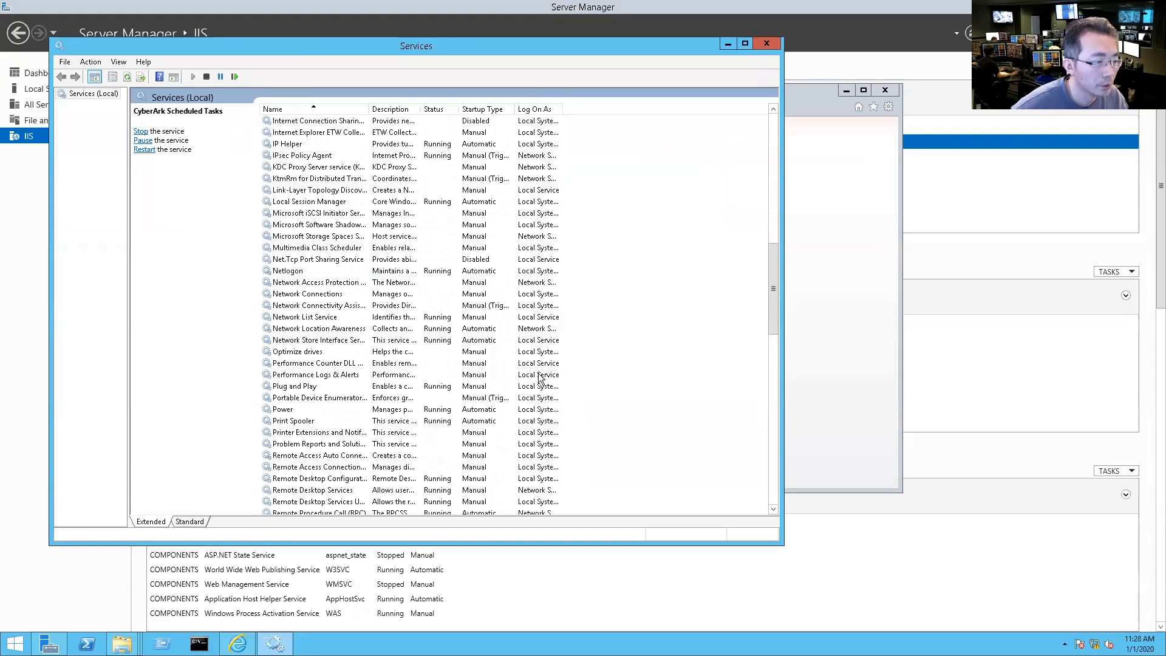
pyautogui.scroll(-8, 538, 380)
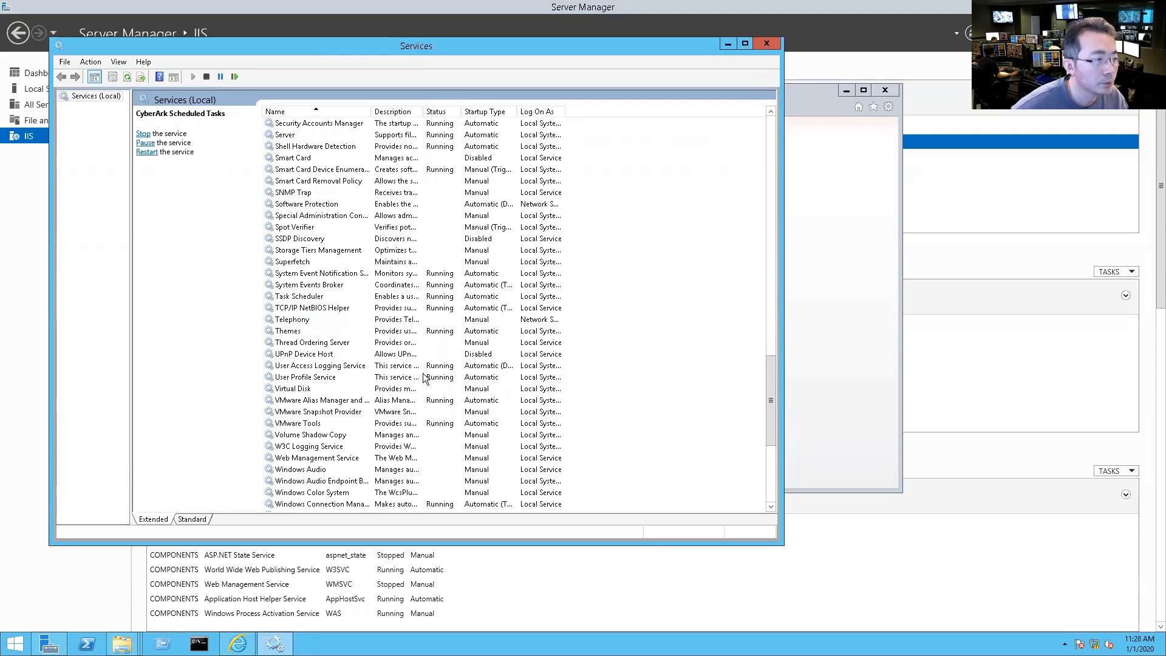
pyautogui.scroll(-3, 380, 283)
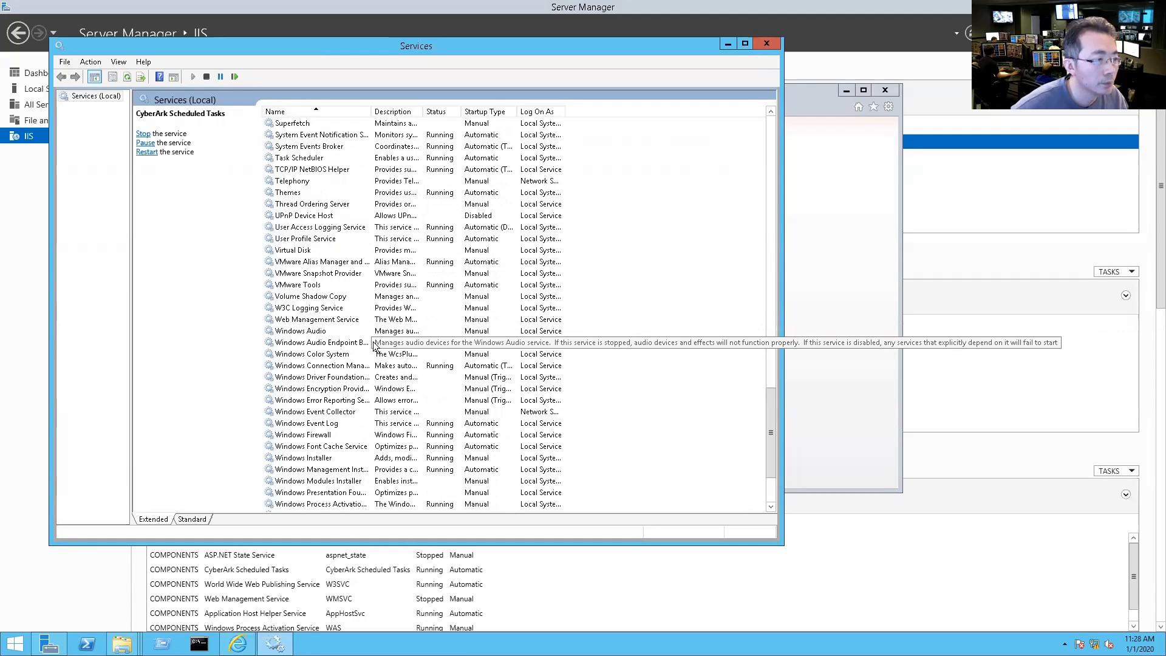
pyautogui.scroll(-4, 374, 340)
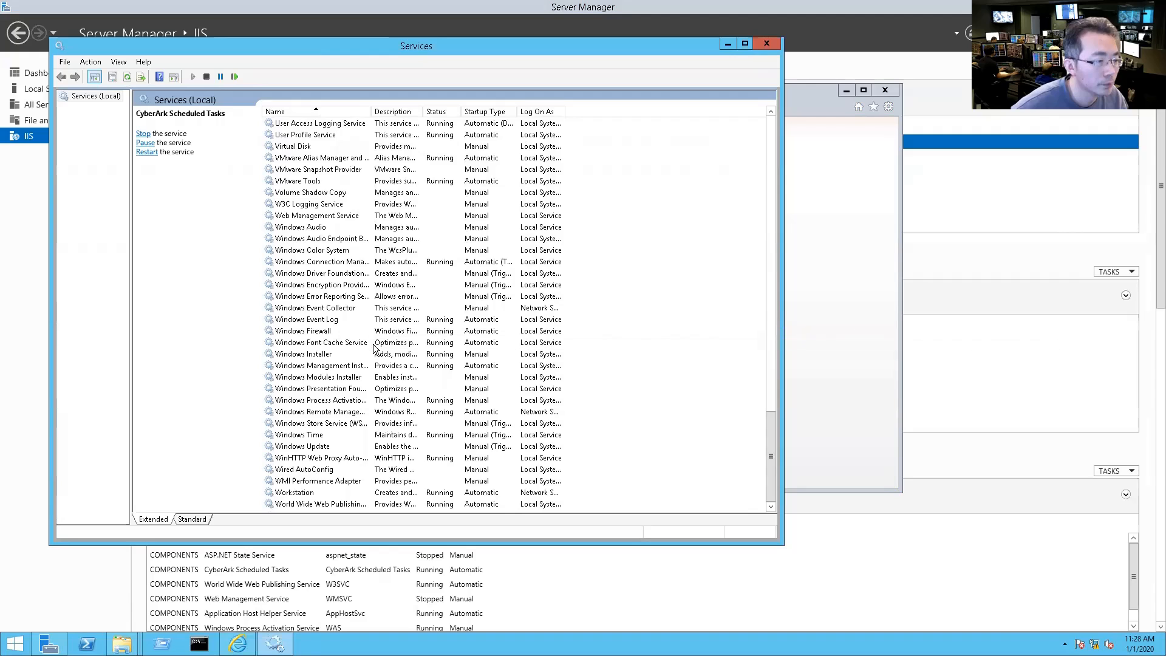
pyautogui.scroll(3, 374, 346)
pyautogui.scroll(5, 373, 349)
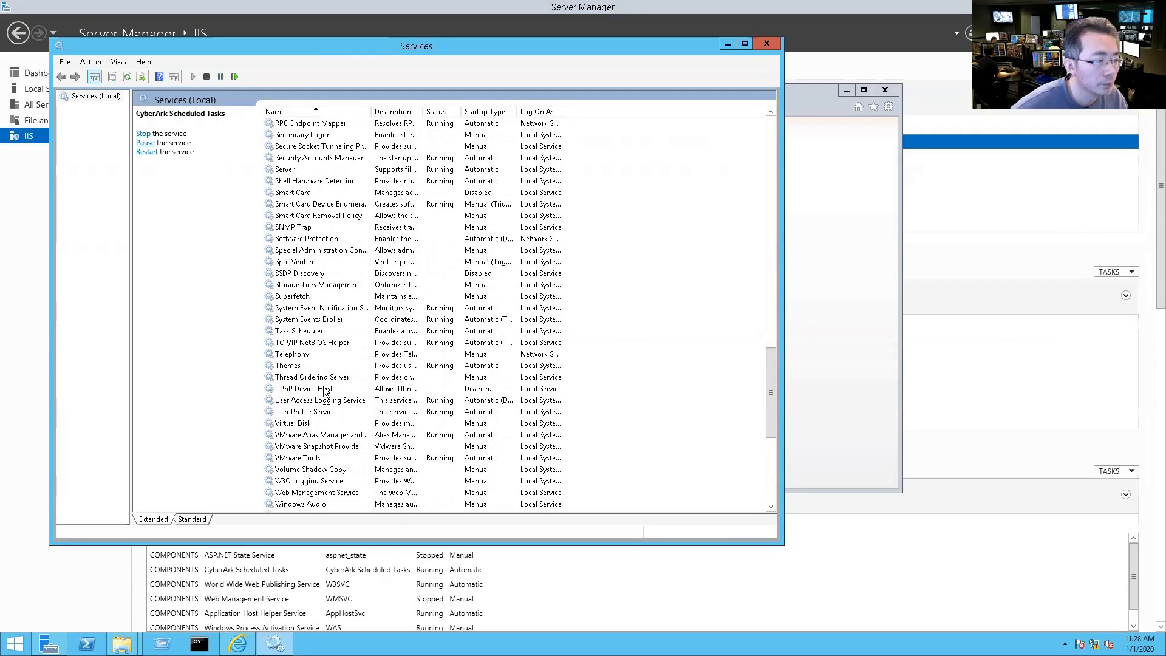
# Step: Confirm CyberArk Scheduled Tasks is Running with Automatic startup, then minimize Services
pyautogui.click(363, 445)
pyautogui.scroll(6, 372, 412)
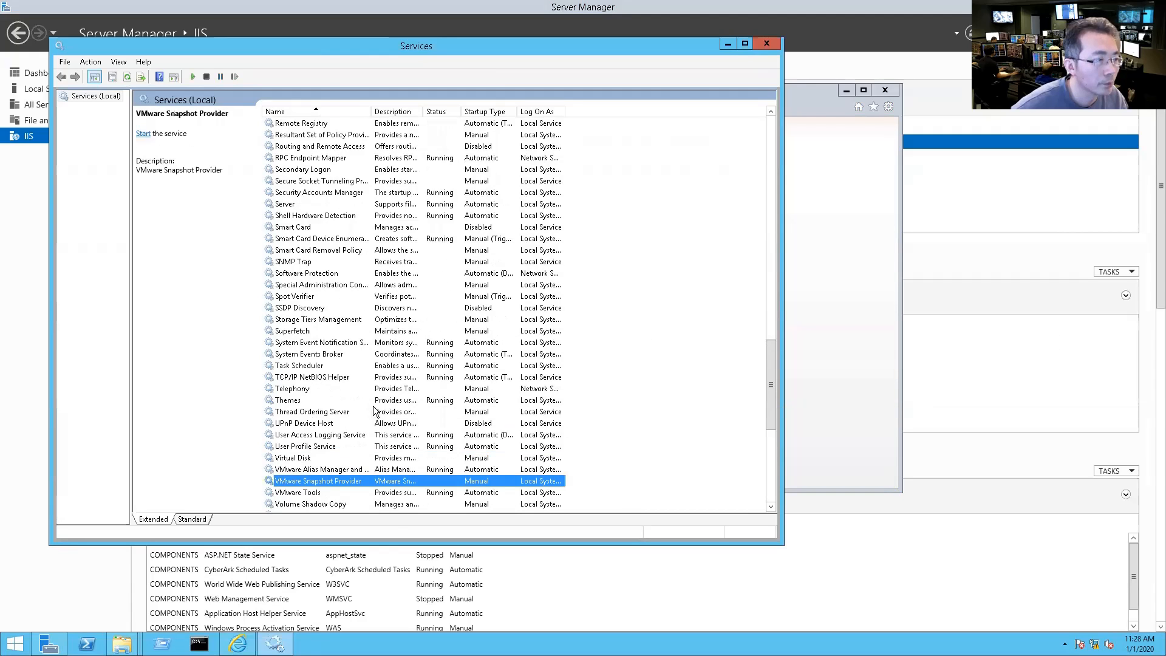
pyautogui.scroll(17, 372, 411)
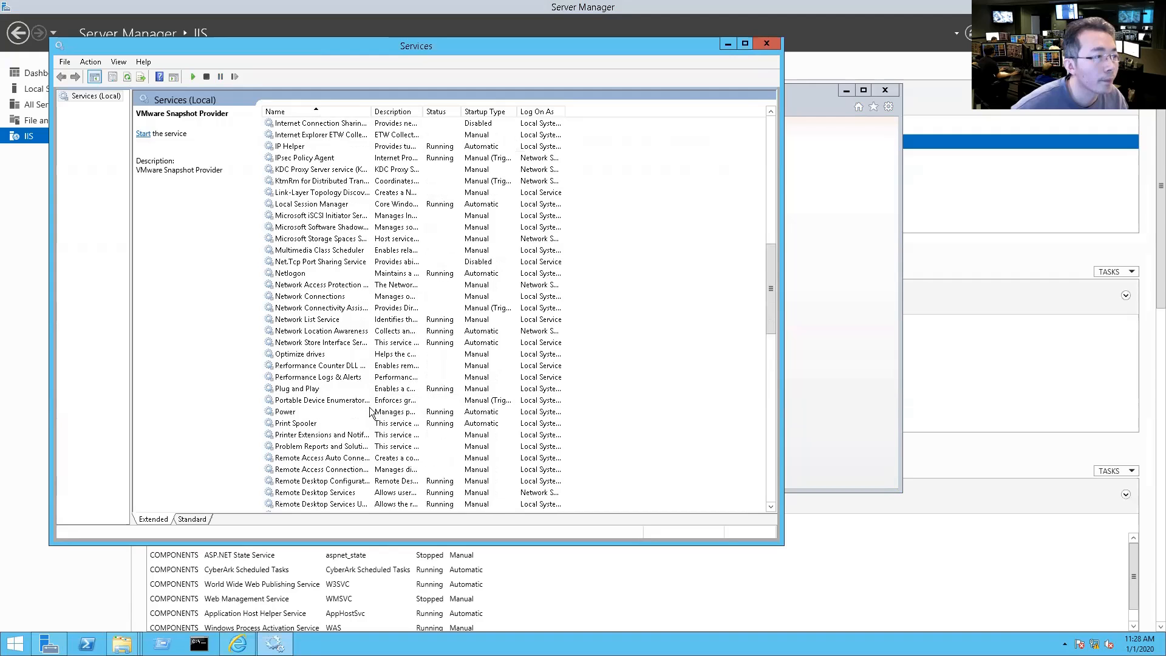
pyautogui.scroll(6, 370, 413)
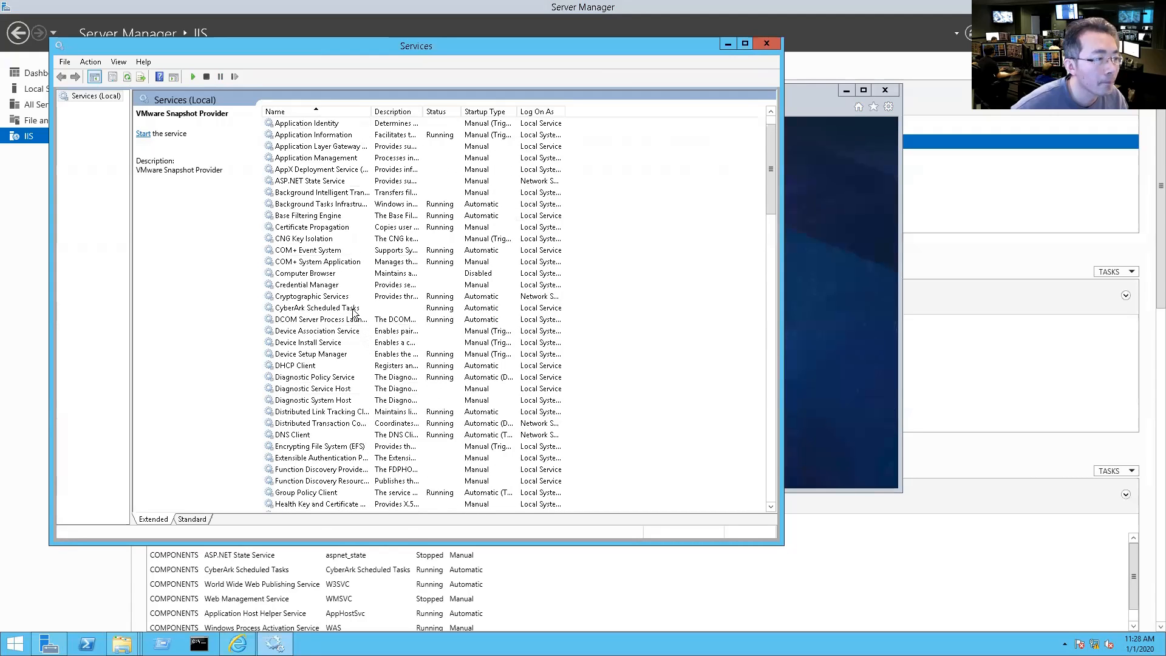
pyautogui.click(355, 310)
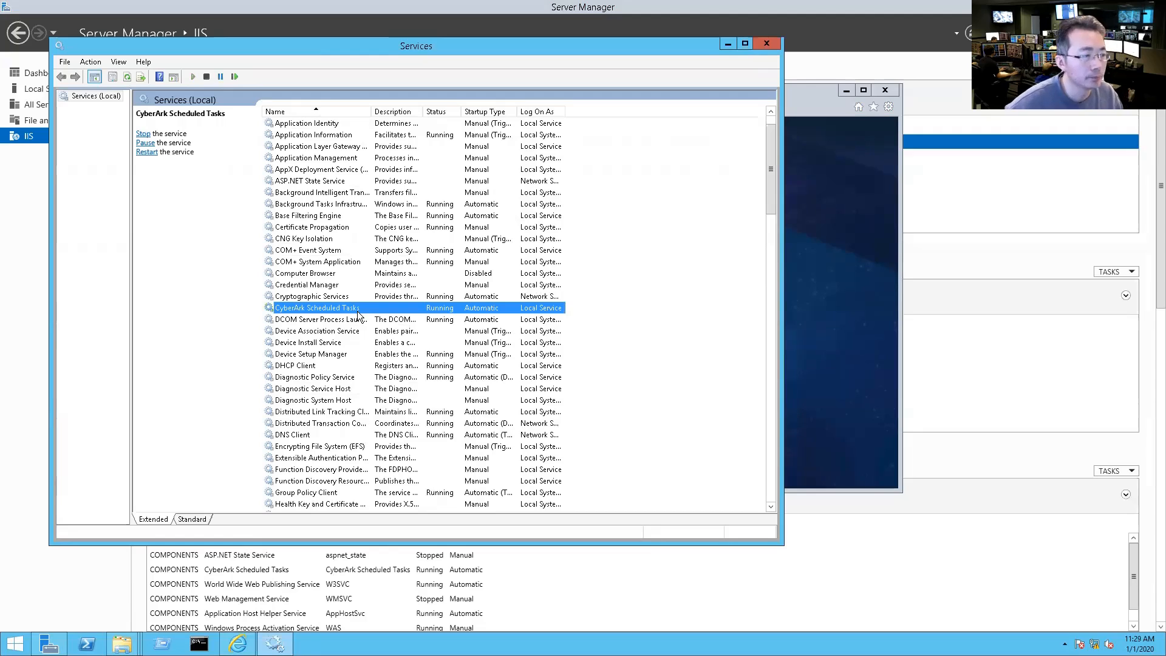
pyautogui.click(727, 44)
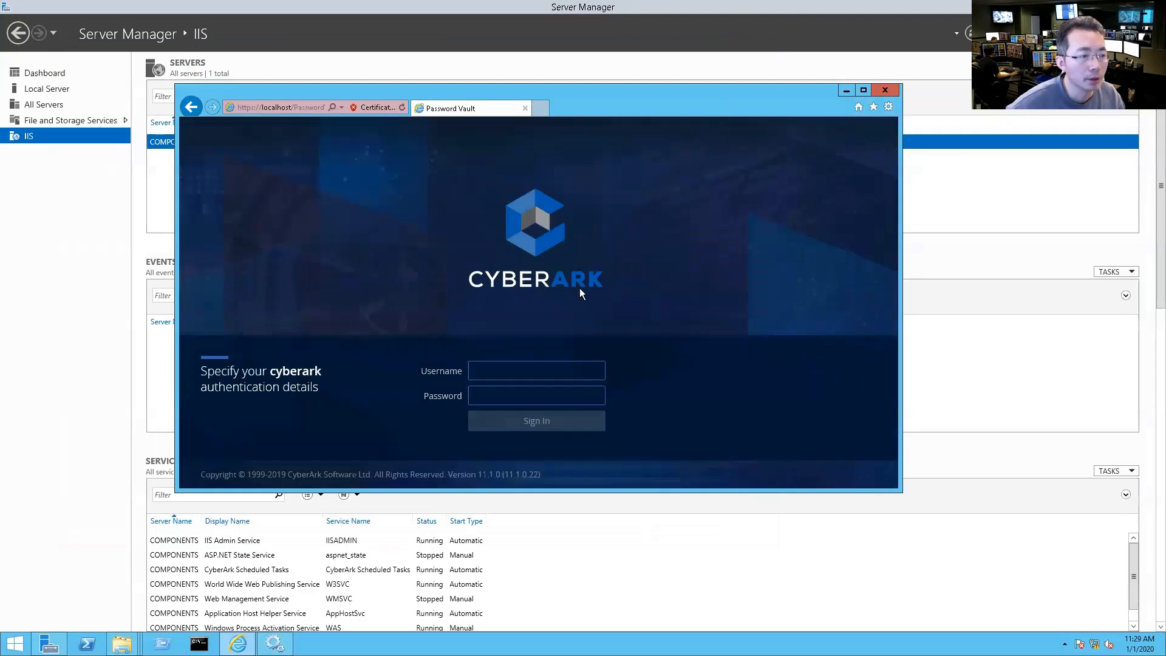
# Step: Sign in to the local PVWA page as administrator with the account password
pyautogui.click(517, 374)
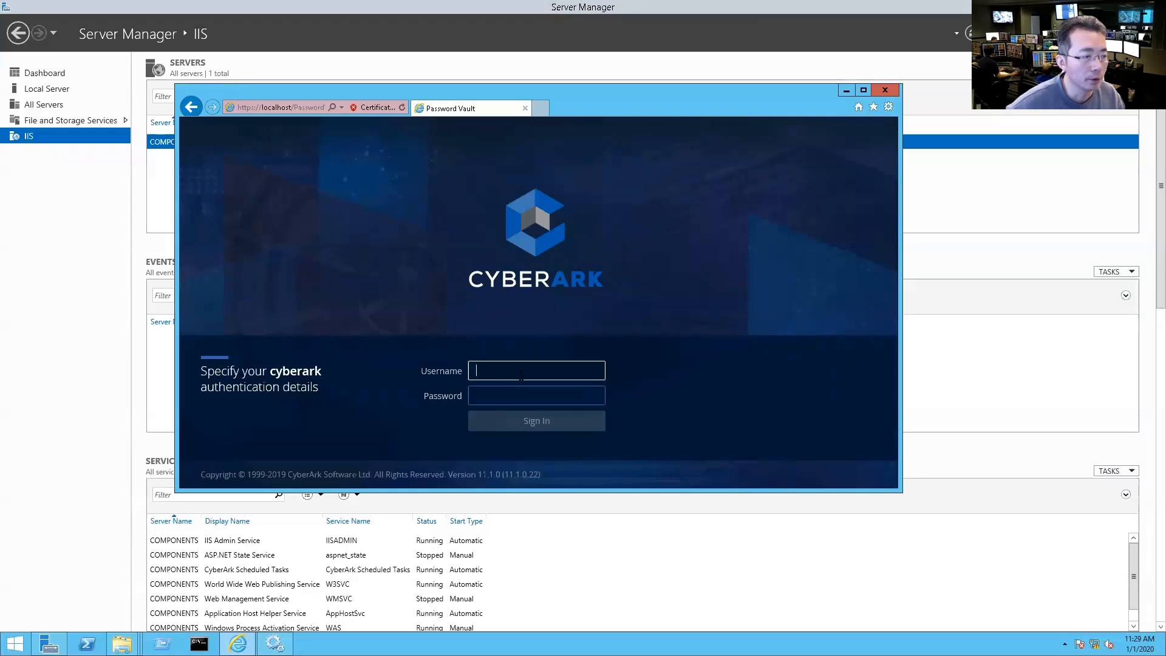
pyautogui.write('administrator')
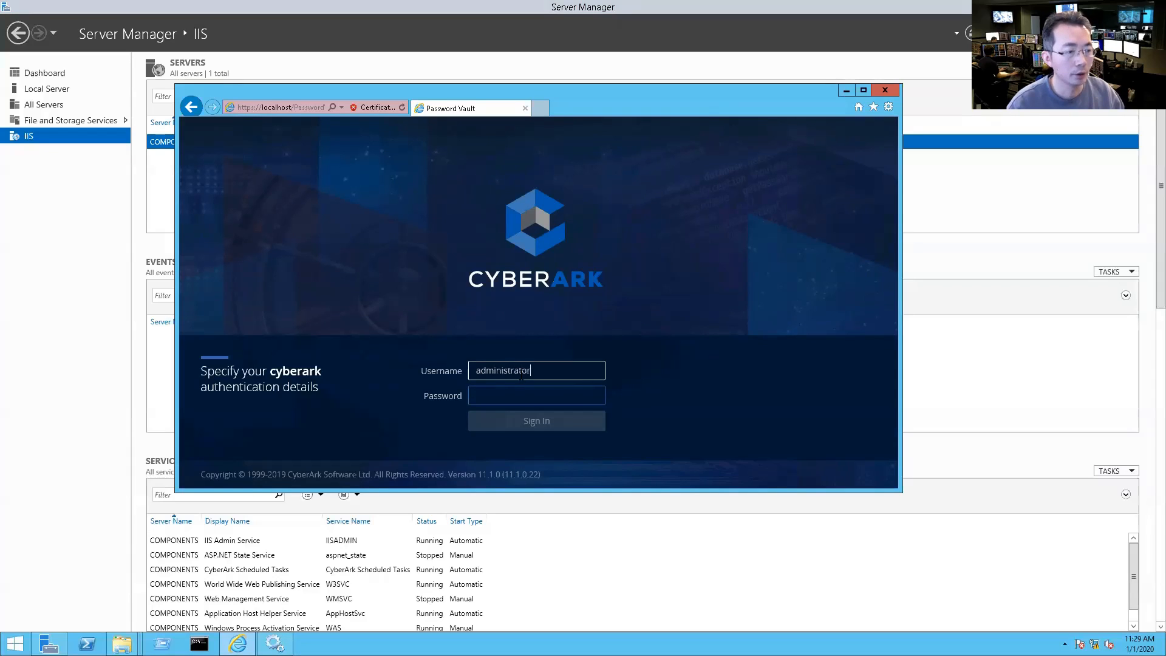
pyautogui.press('Tab')
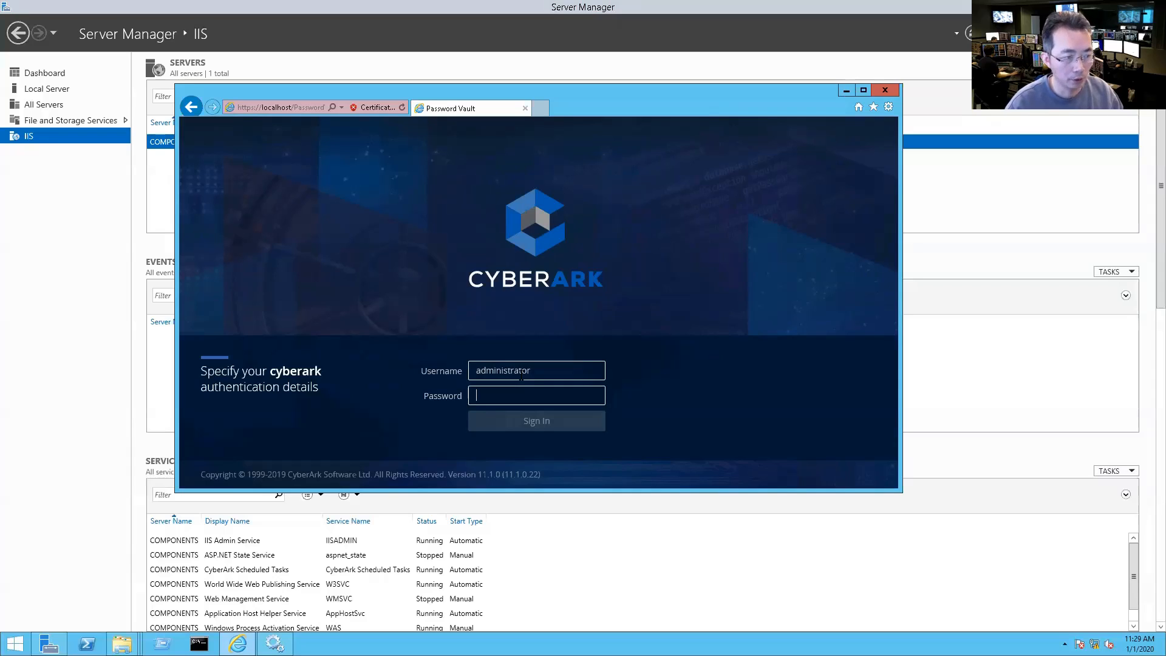
pyautogui.write('•••••••••••••')
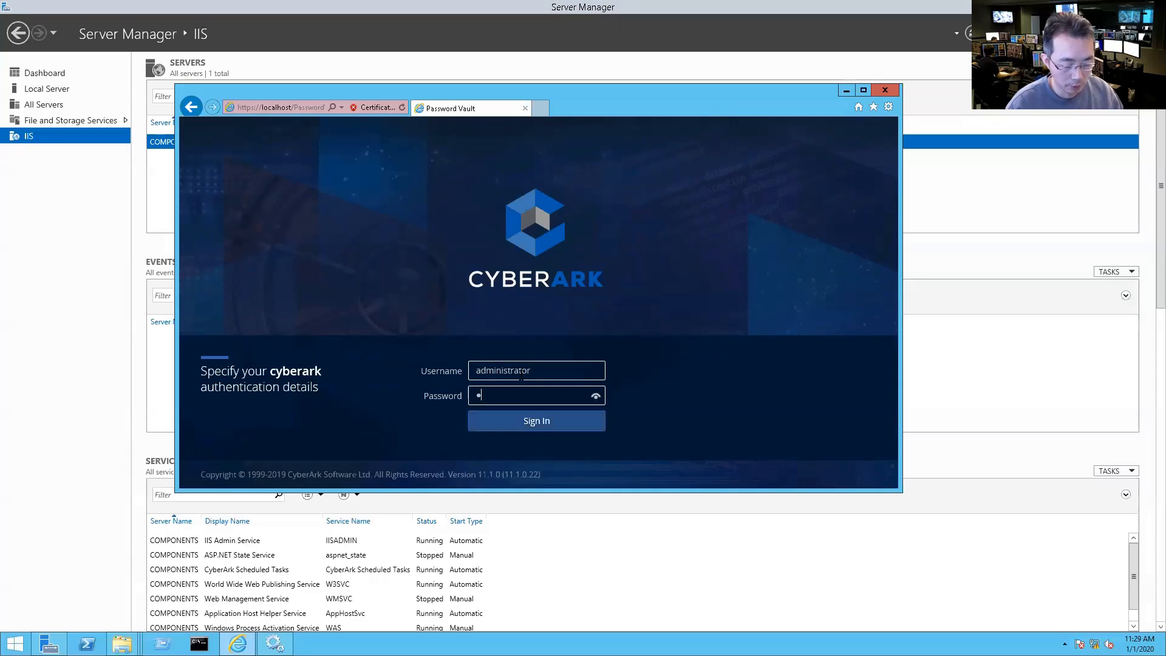
pyautogui.write('••••')
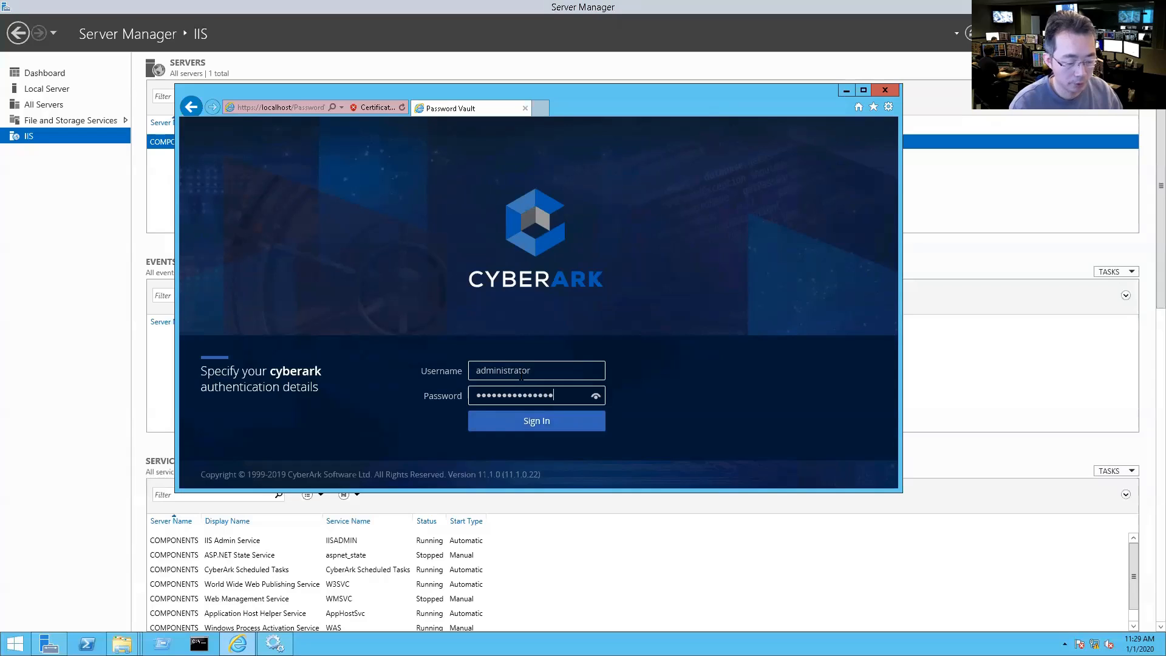
pyautogui.press('Return')
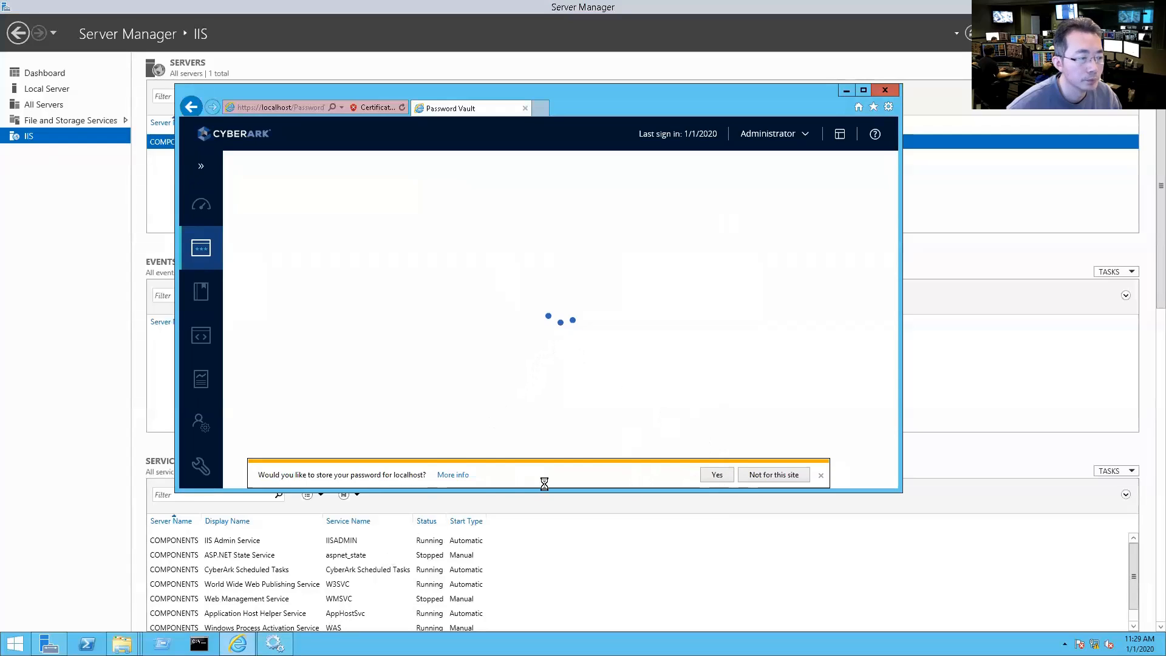
# Step: Decline saving the localhost password and minimize the Remote Desktop session
pyautogui.click(759, 474)
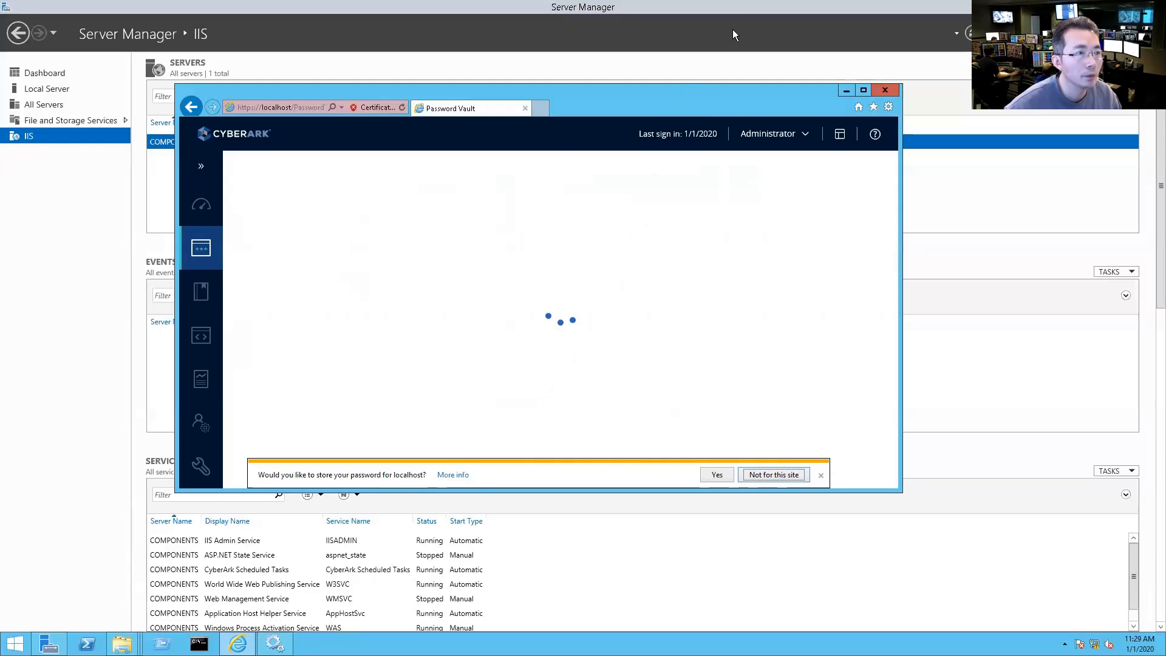
pyautogui.moveTo(658, 11)
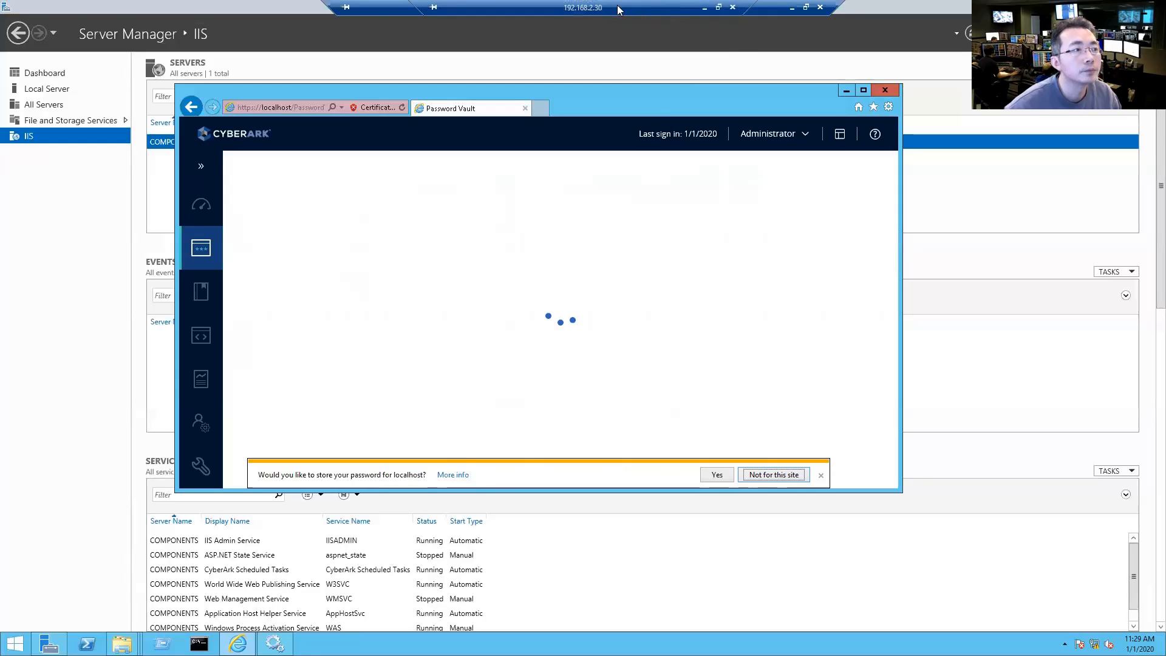
pyautogui.moveTo(371, 8); pyautogui.dragTo(507, 17)
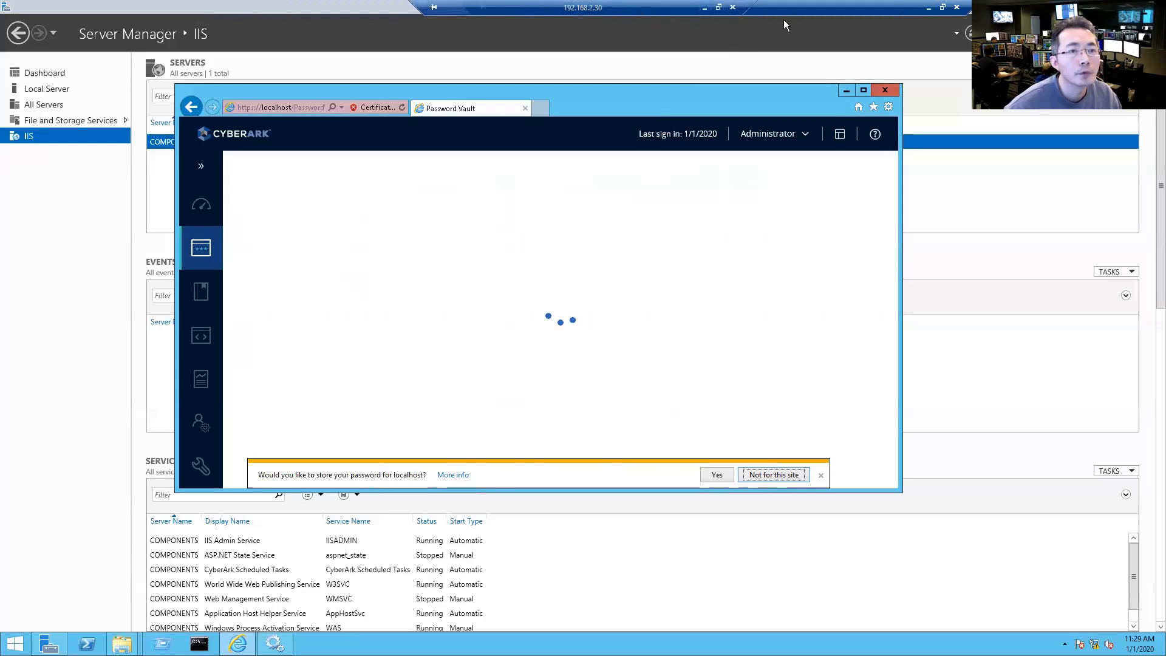
pyautogui.click(928, 7)
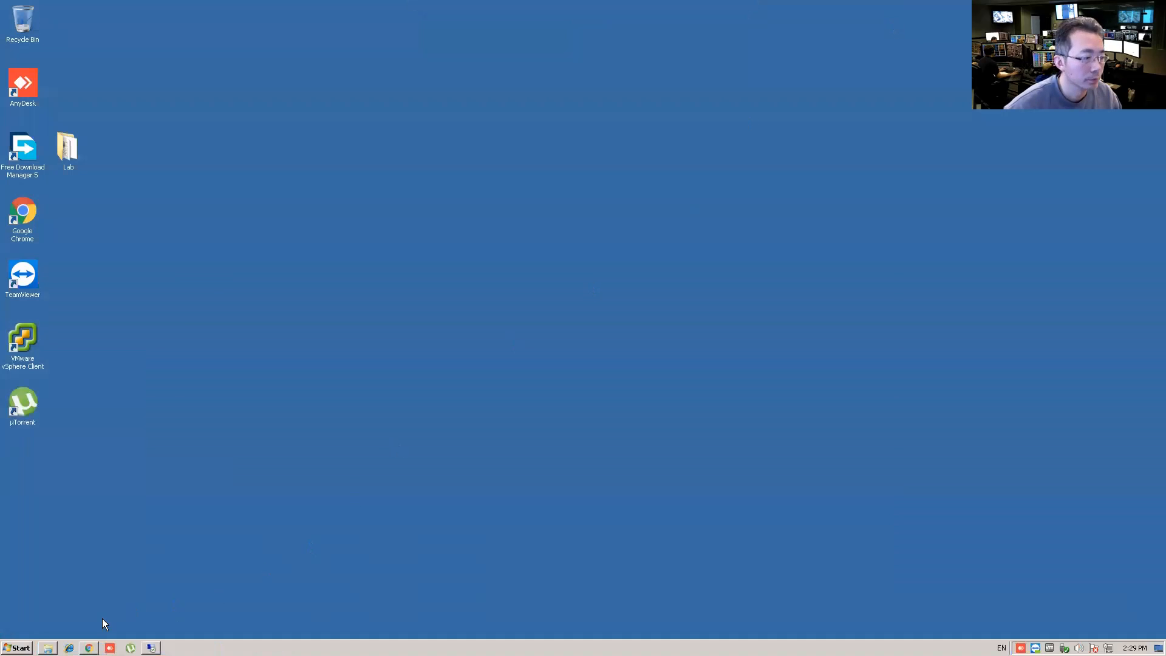
# Step: In local Chrome, shorten the server's web address and load it
pyautogui.click(89, 647)
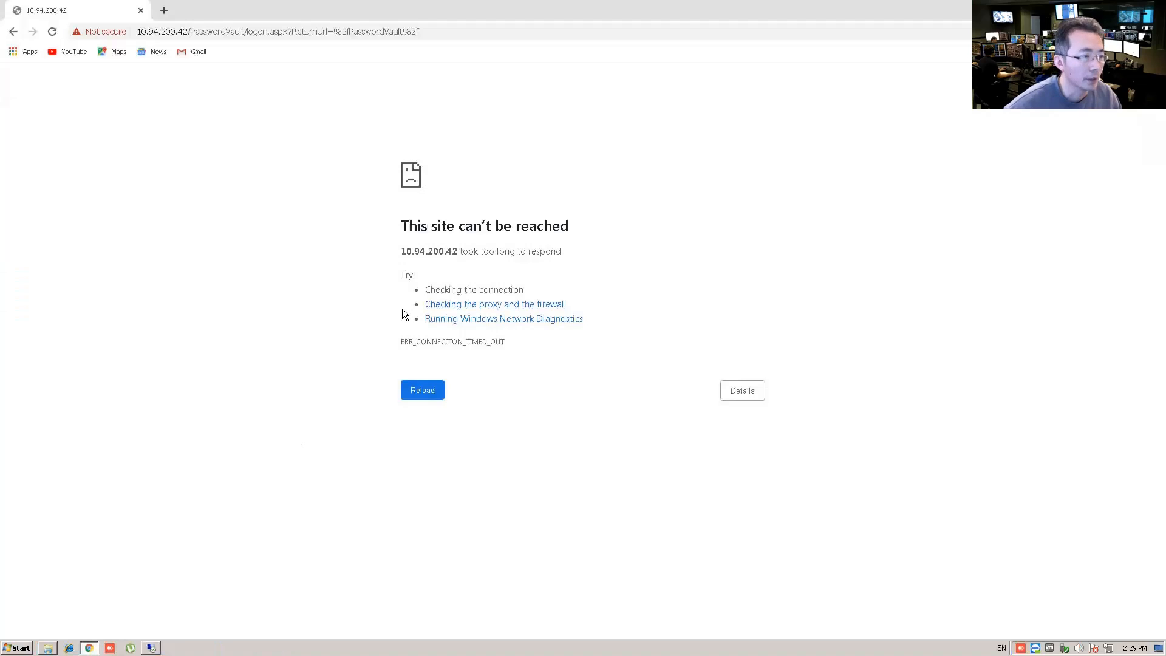
pyautogui.click(435, 26)
pyautogui.click(297, 31)
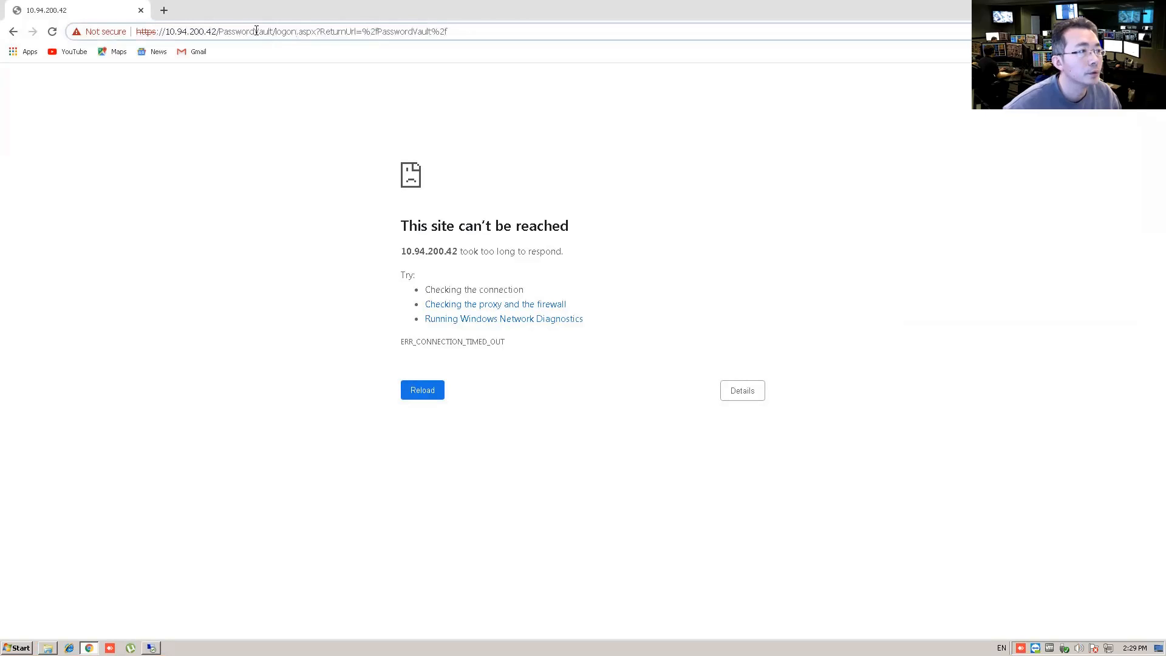
pyautogui.moveTo(259, 31); pyautogui.dragTo(811, 74)
pyautogui.press('BackSpace')
pyautogui.press('Return')
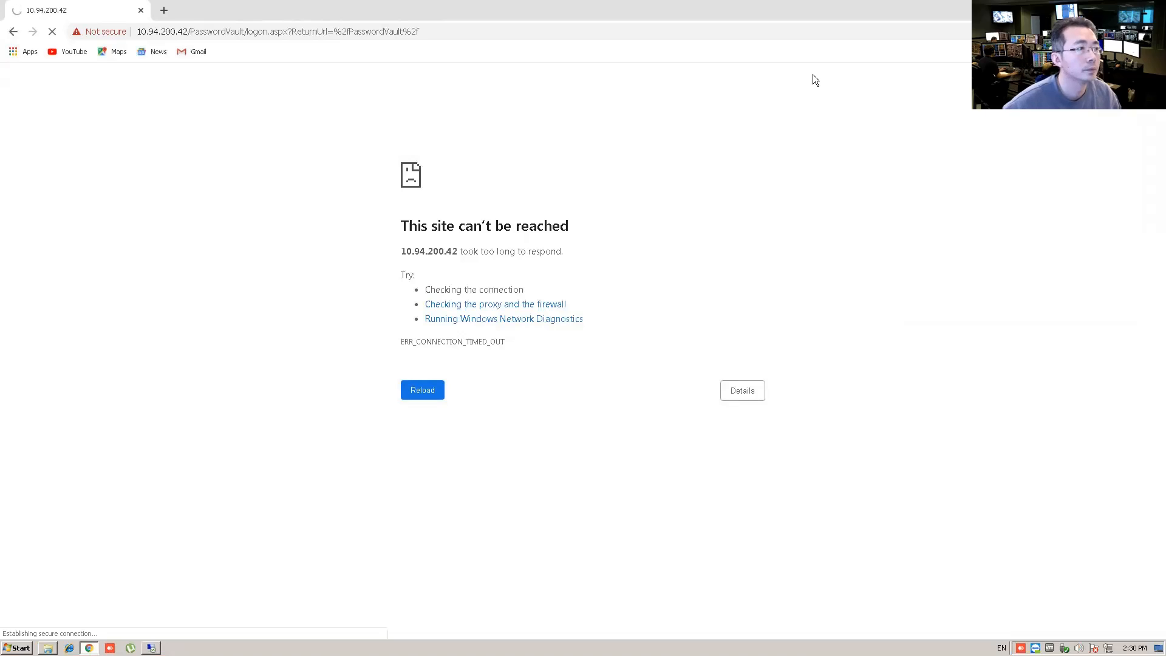
pyautogui.click(263, 32)
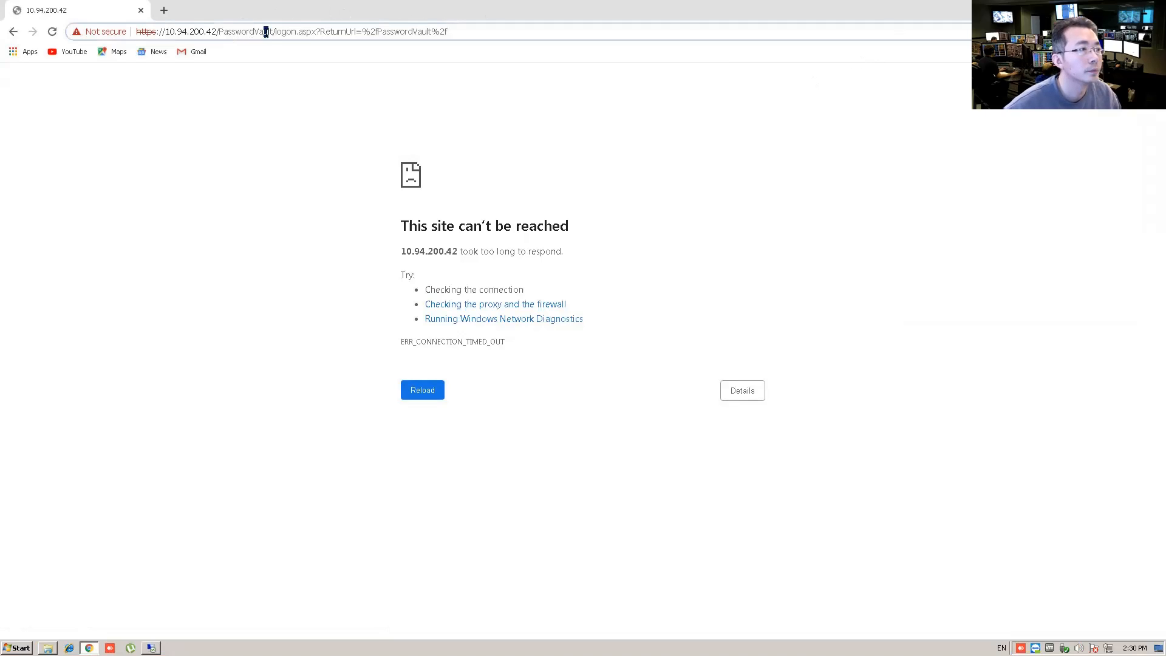
pyautogui.moveTo(274, 32); pyautogui.dragTo(668, 79)
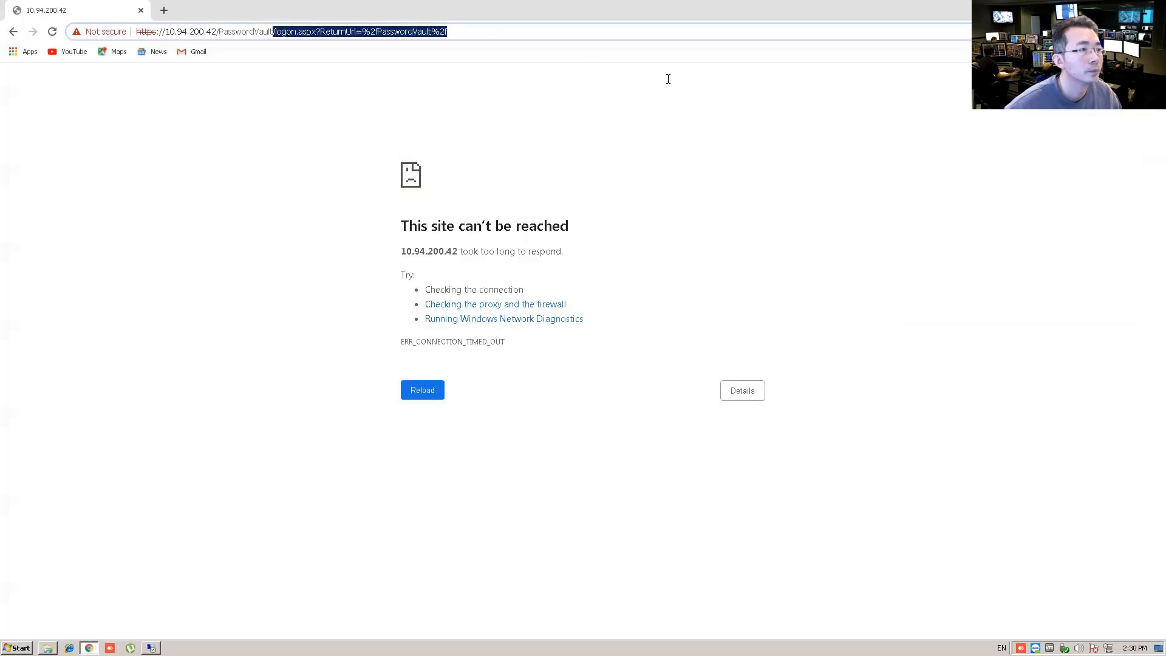
pyautogui.press('BackSpace')
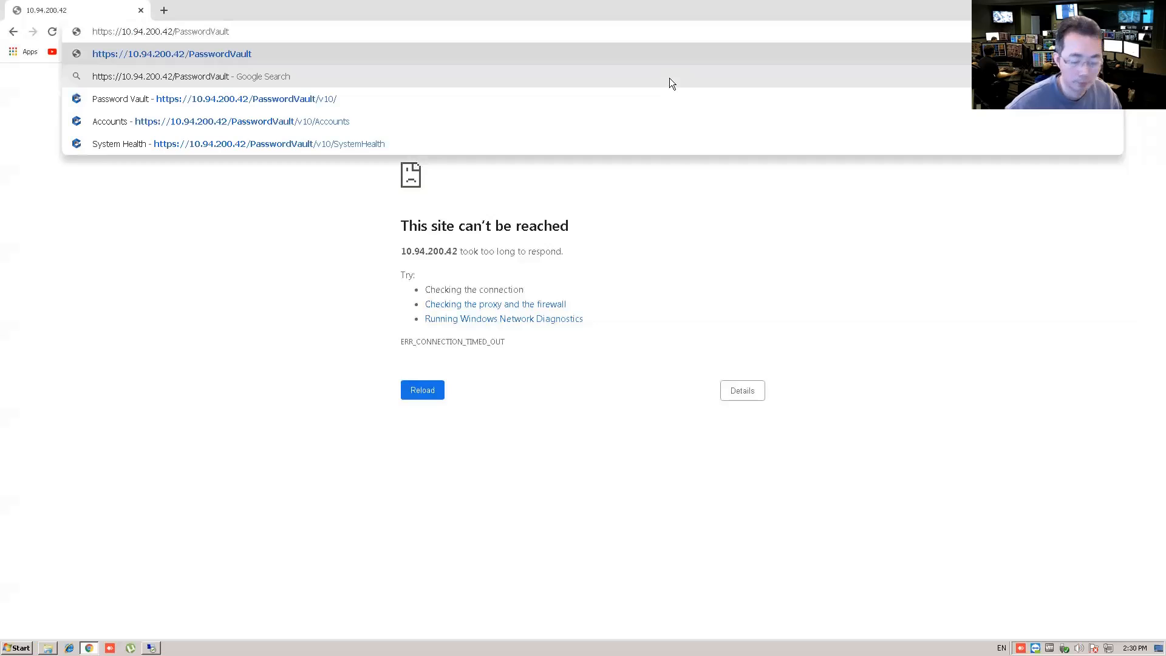
pyautogui.press('Return')
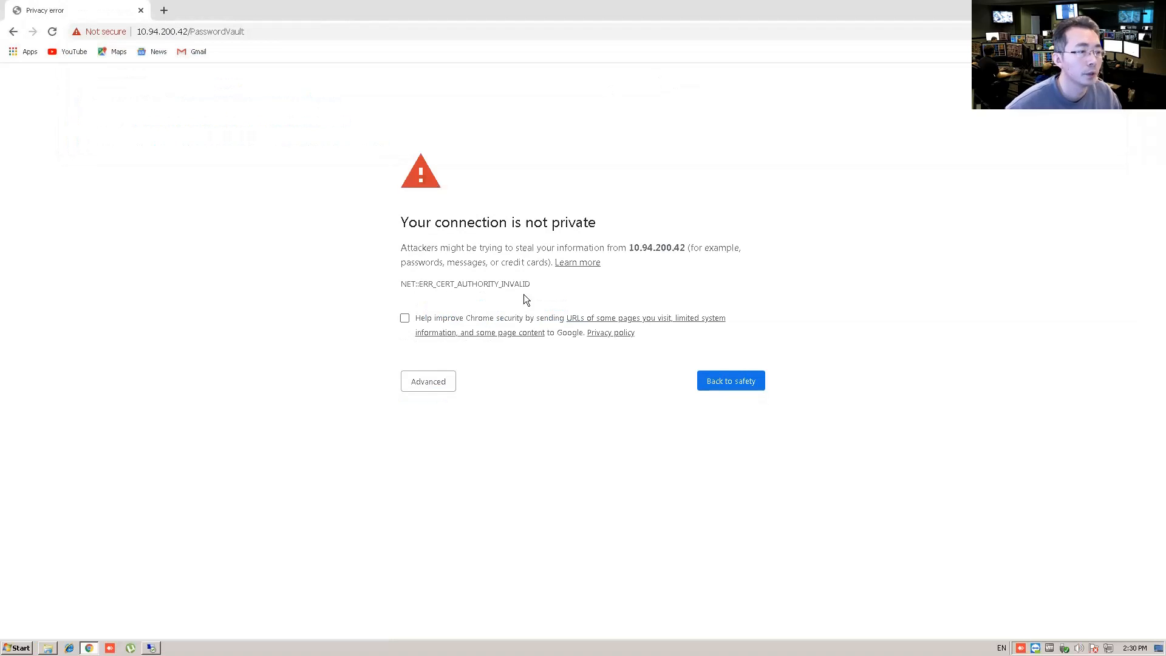
pyautogui.click(420, 381)
pyautogui.click(482, 475)
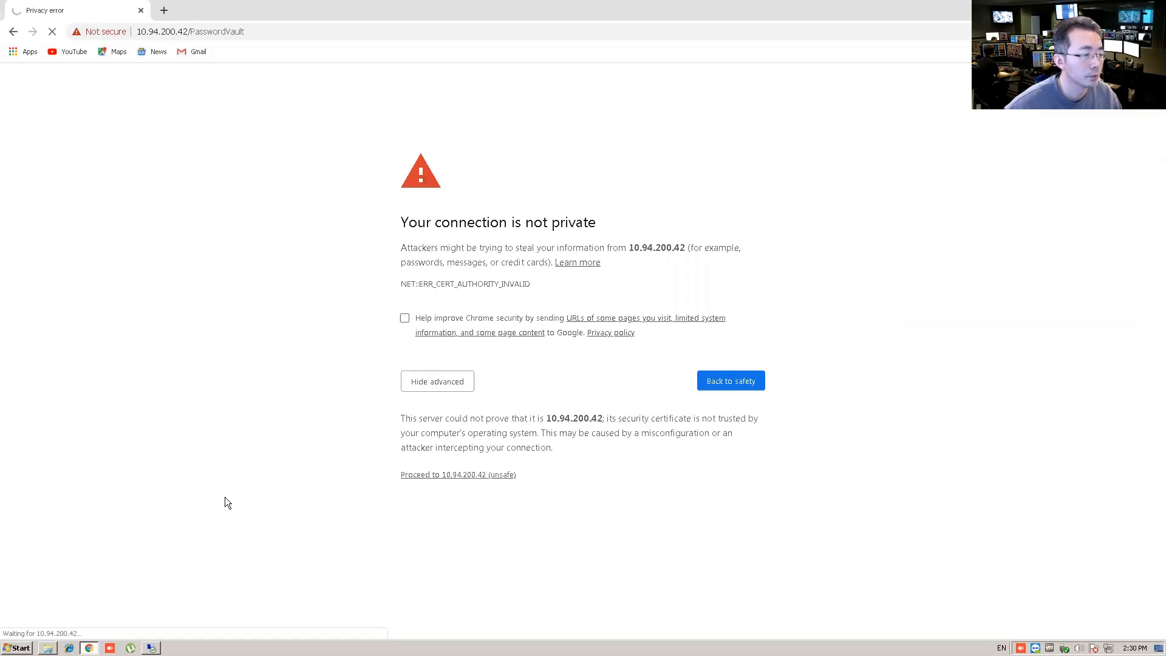
pyautogui.click(151, 648)
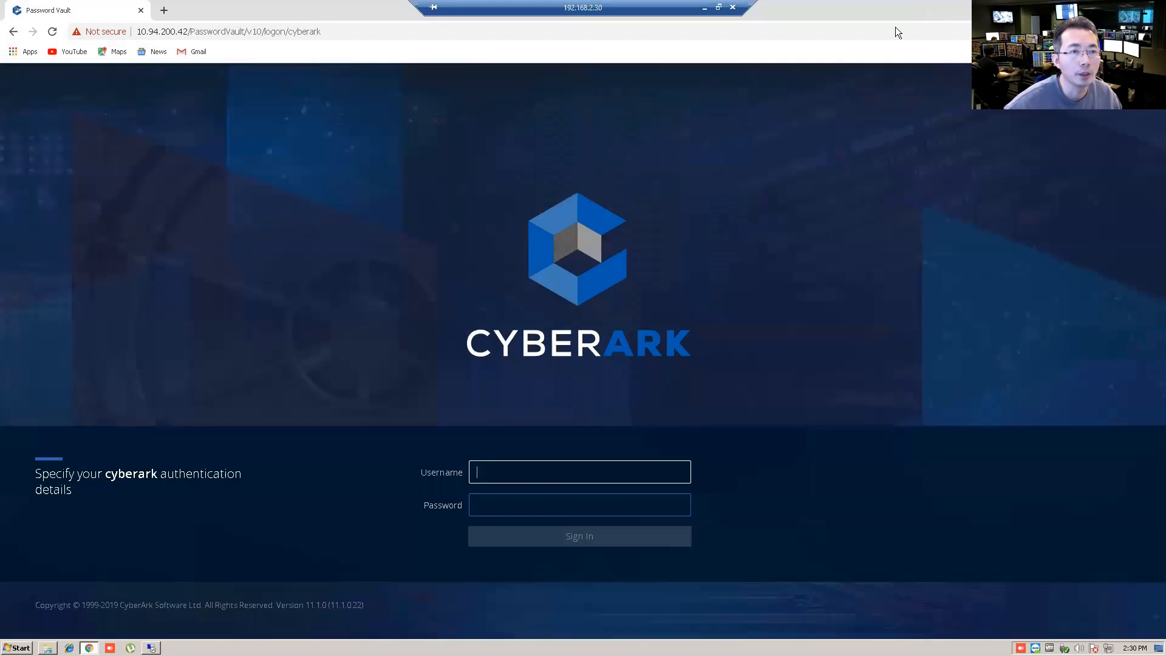
# Step: Enter administrator and the password on the CyberArk logon page; authentication fails
pyautogui.click(560, 475)
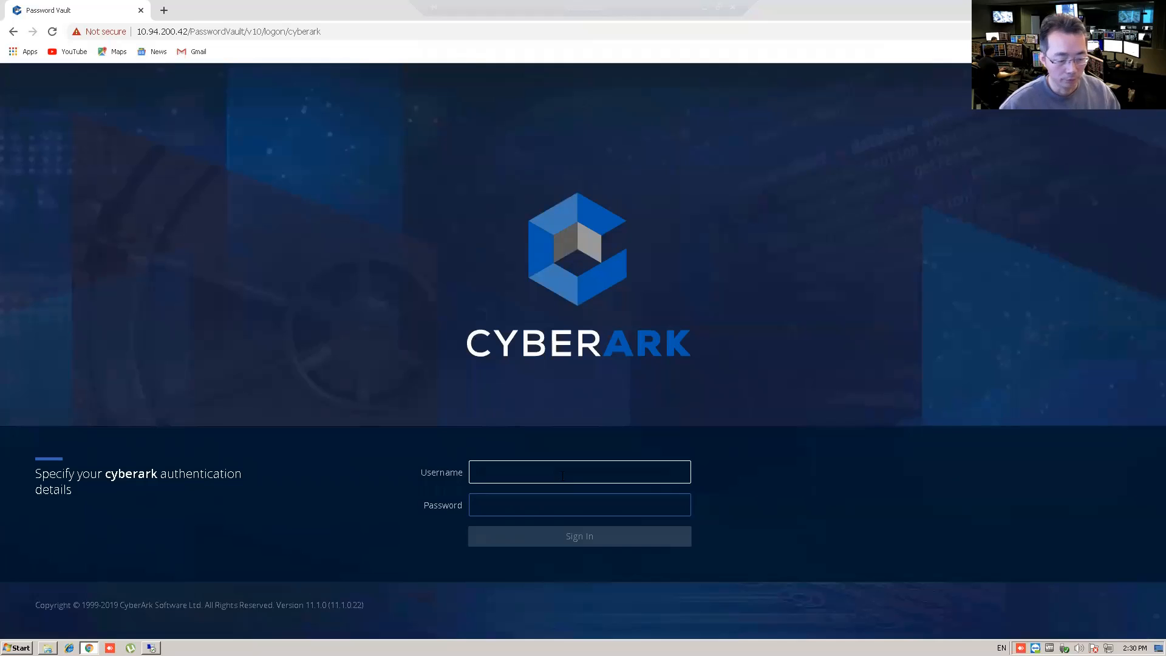
pyautogui.write('administrator')
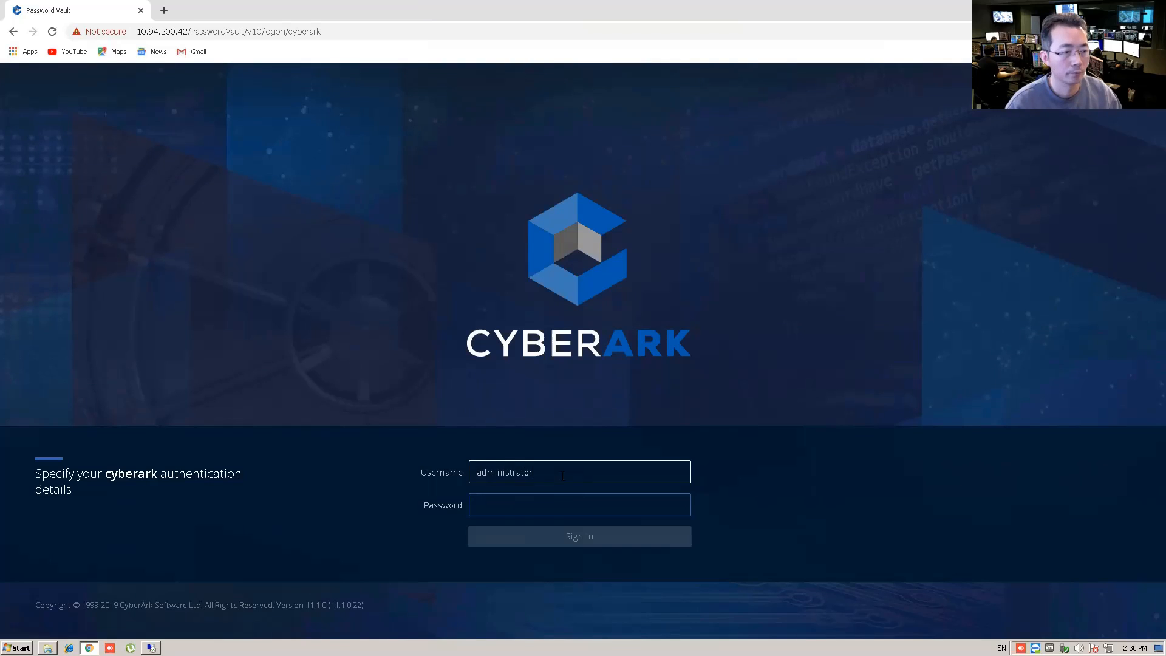
pyautogui.press('Tab')
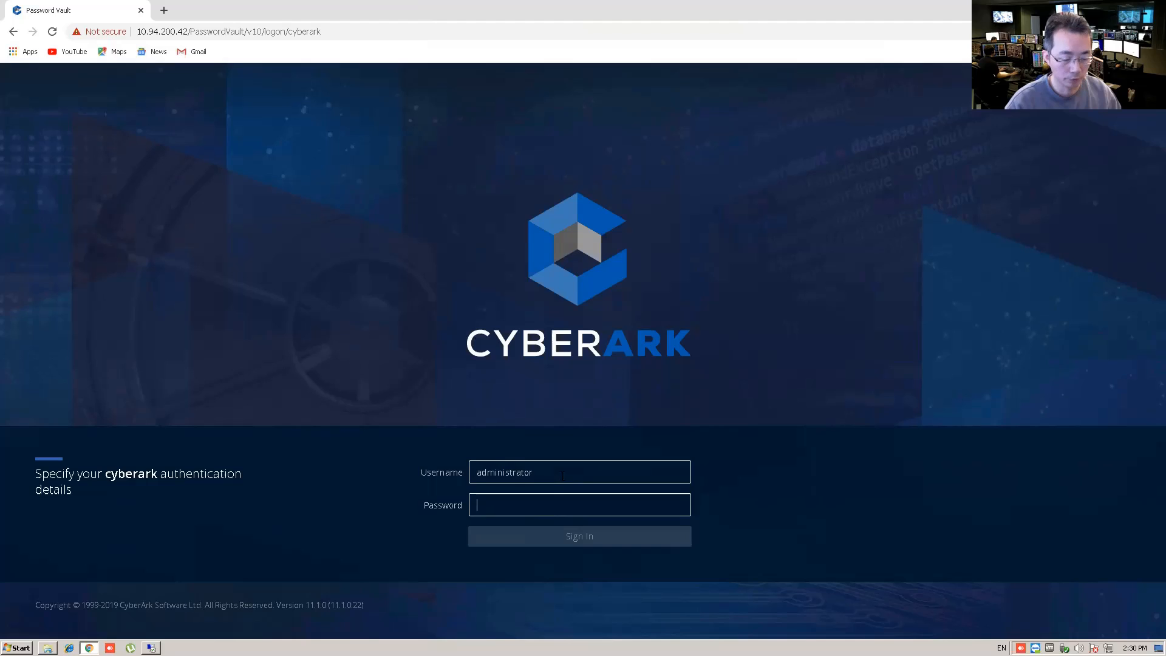
pyautogui.write('••')
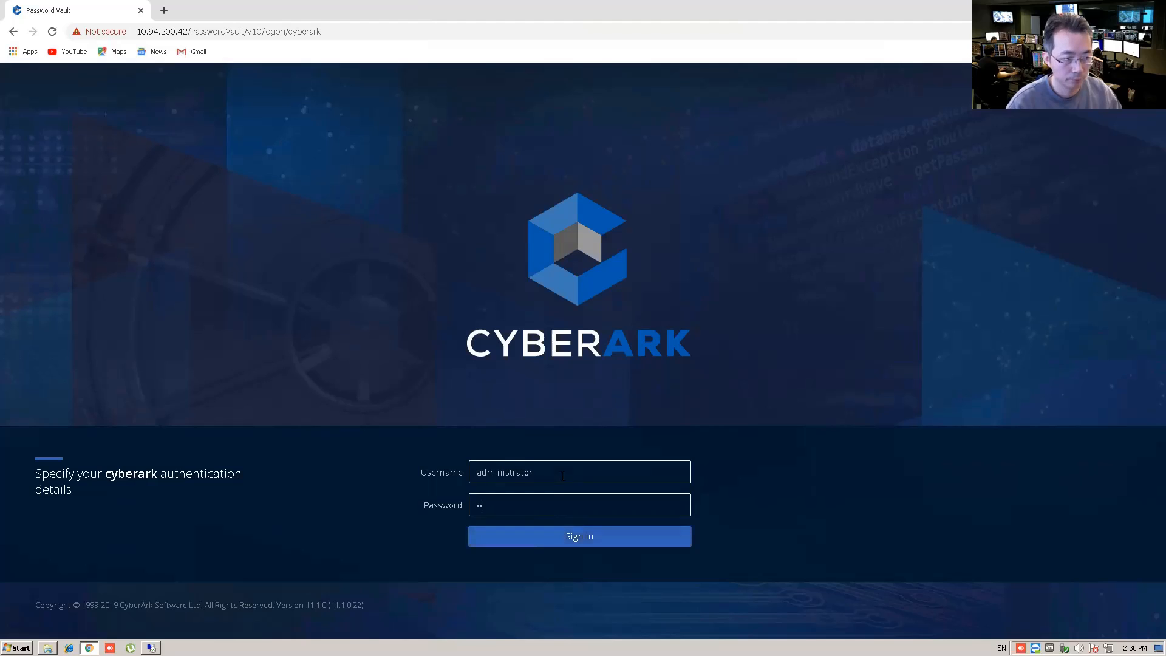
pyautogui.write('•••••••••••••••')
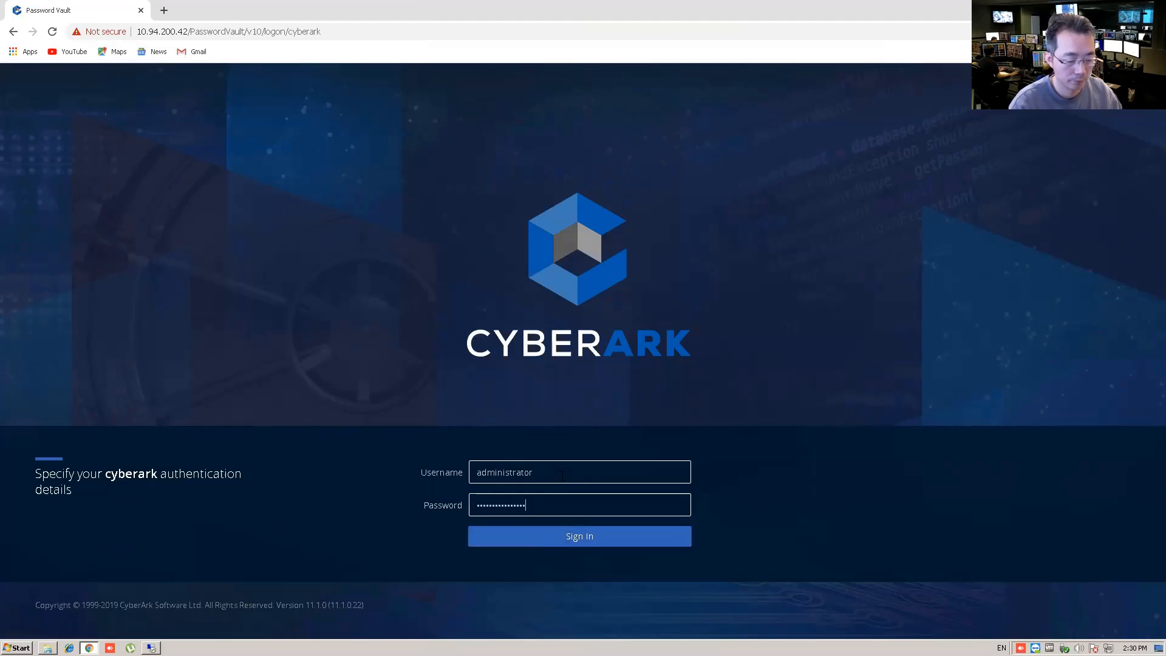
pyautogui.press('Return')
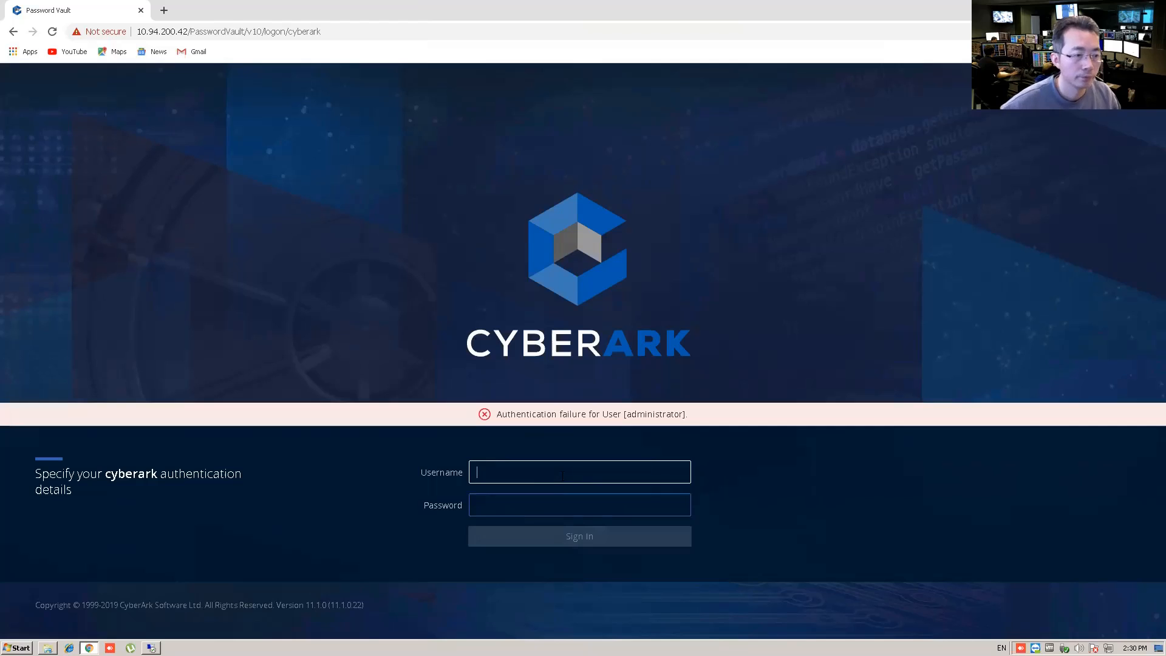
# Step: Re-enter the administrator credentials and sign in to reach the Accounts View
pyautogui.click(536, 474)
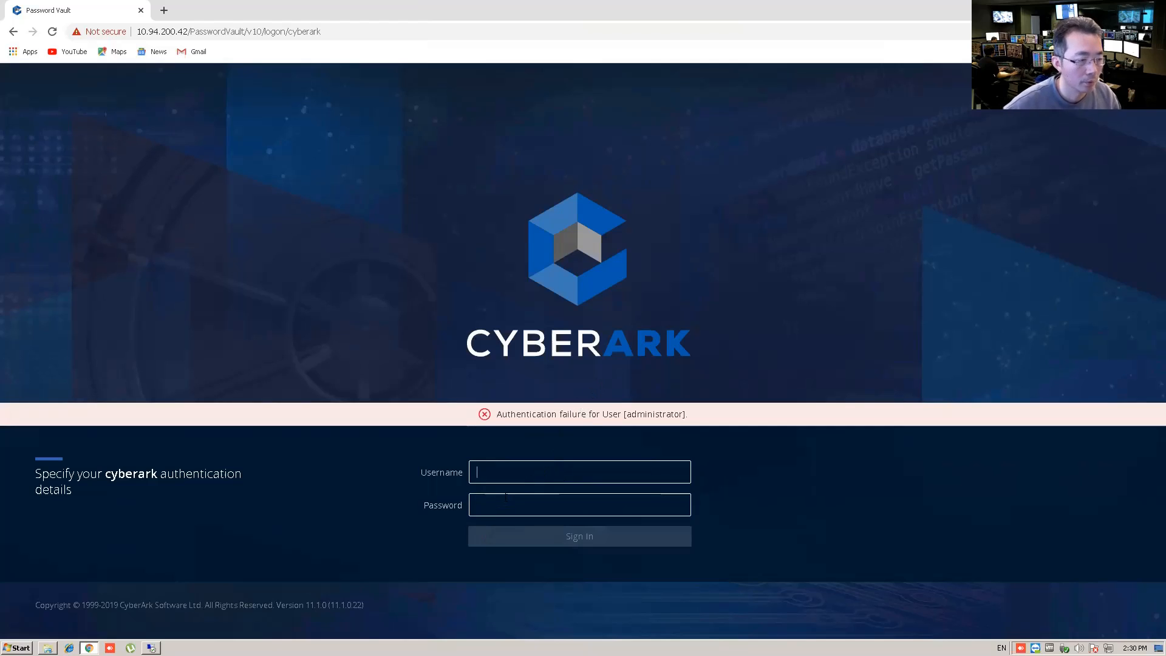
pyautogui.write('administr')
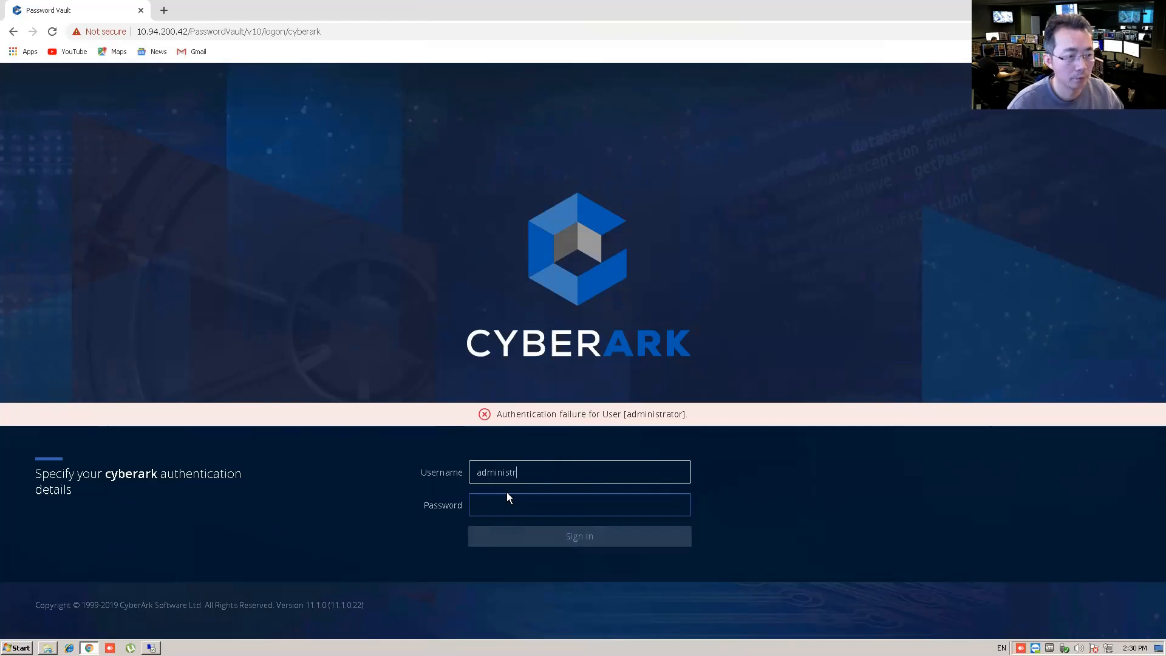
pyautogui.write('ator')
pyautogui.press('Tab')
pyautogui.write('C')
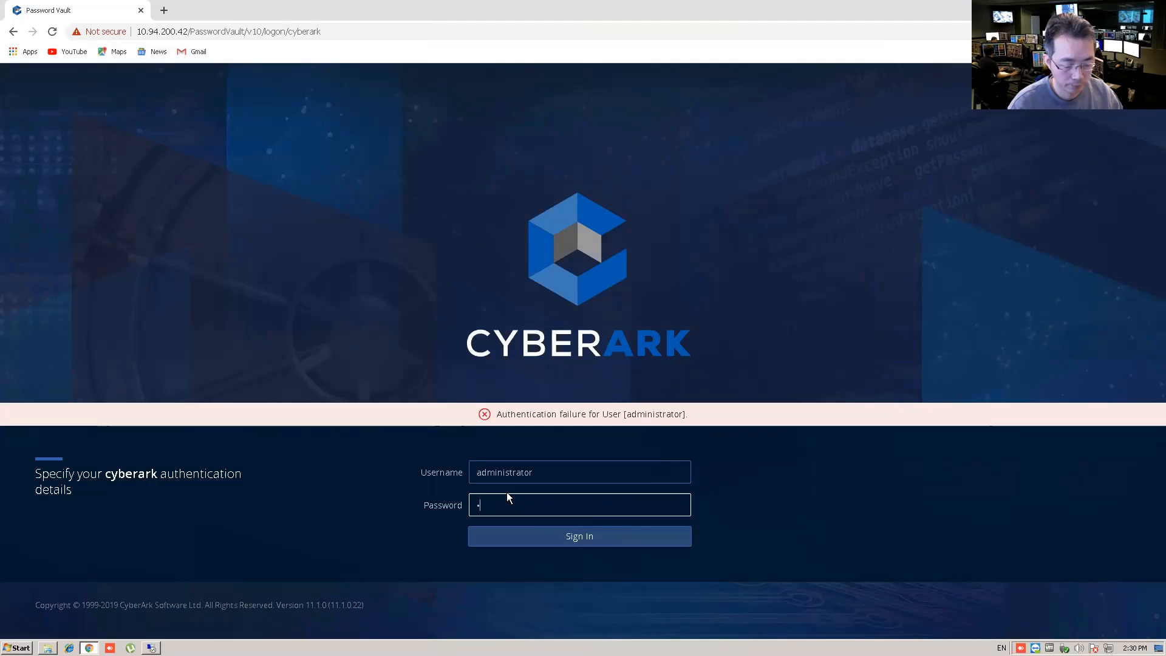
pyautogui.write('ybe')
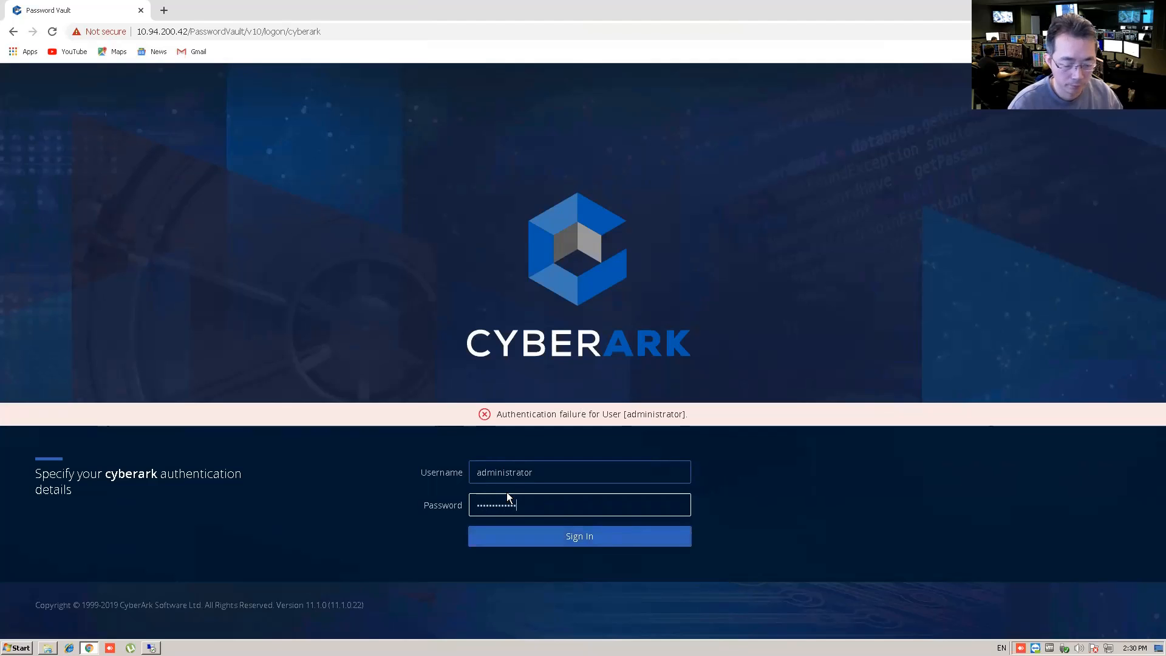
pyautogui.press('Return')
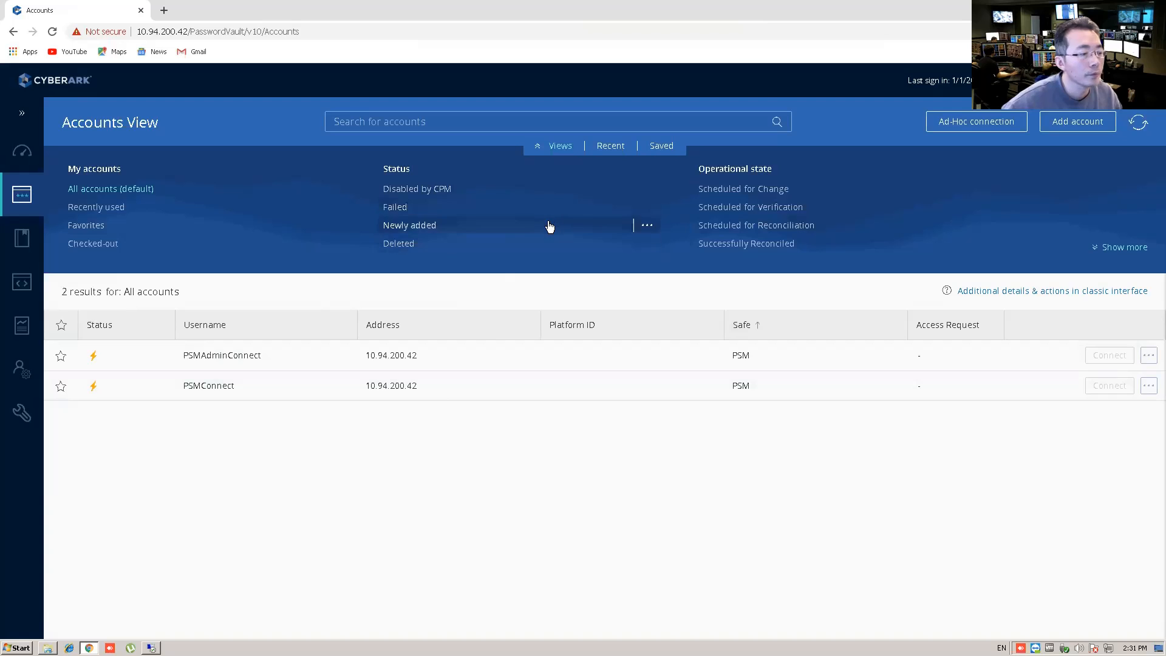
# Step: Return to the remote server session and close the Internet Explorer Password Vault window
pyautogui.click(151, 647)
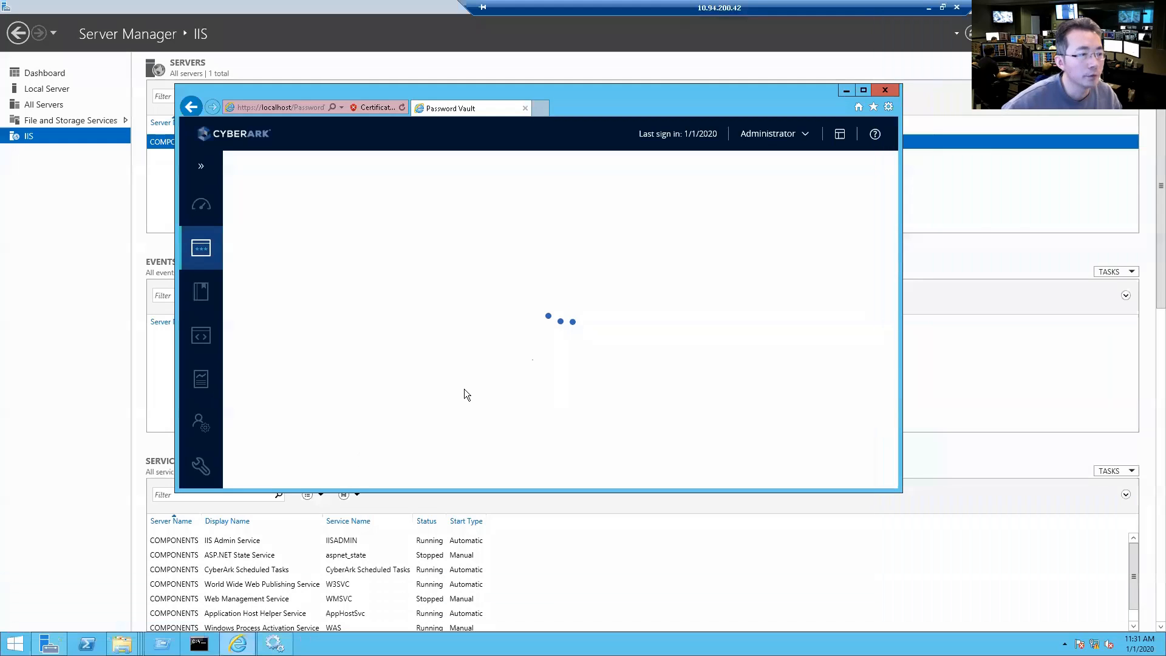
pyautogui.click(886, 91)
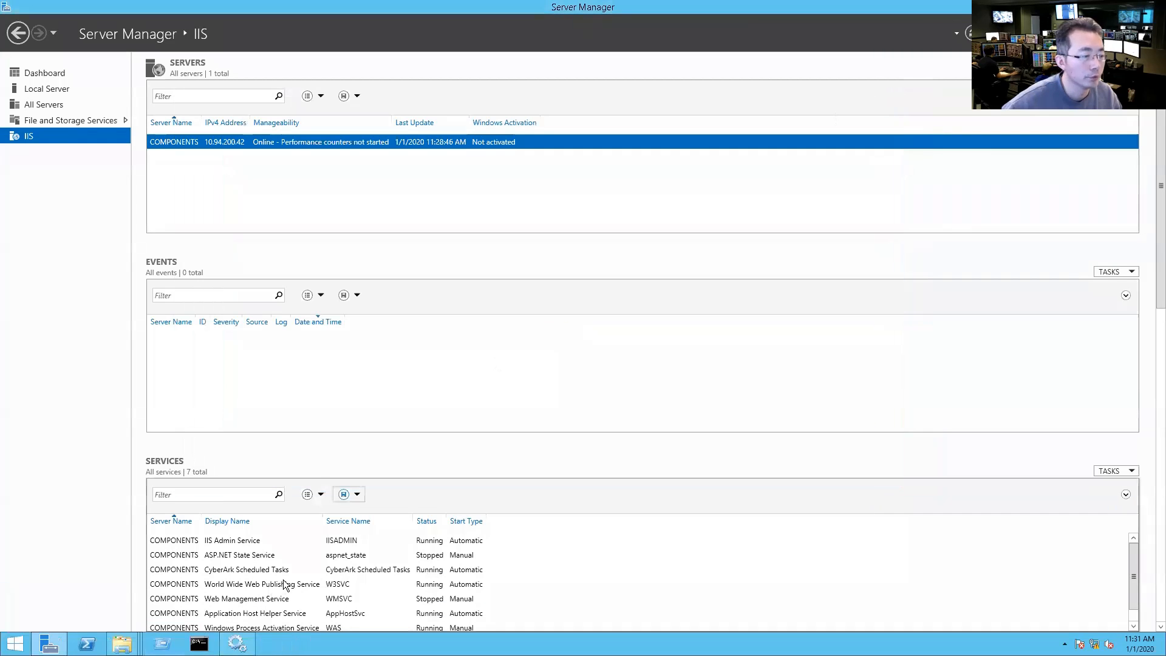